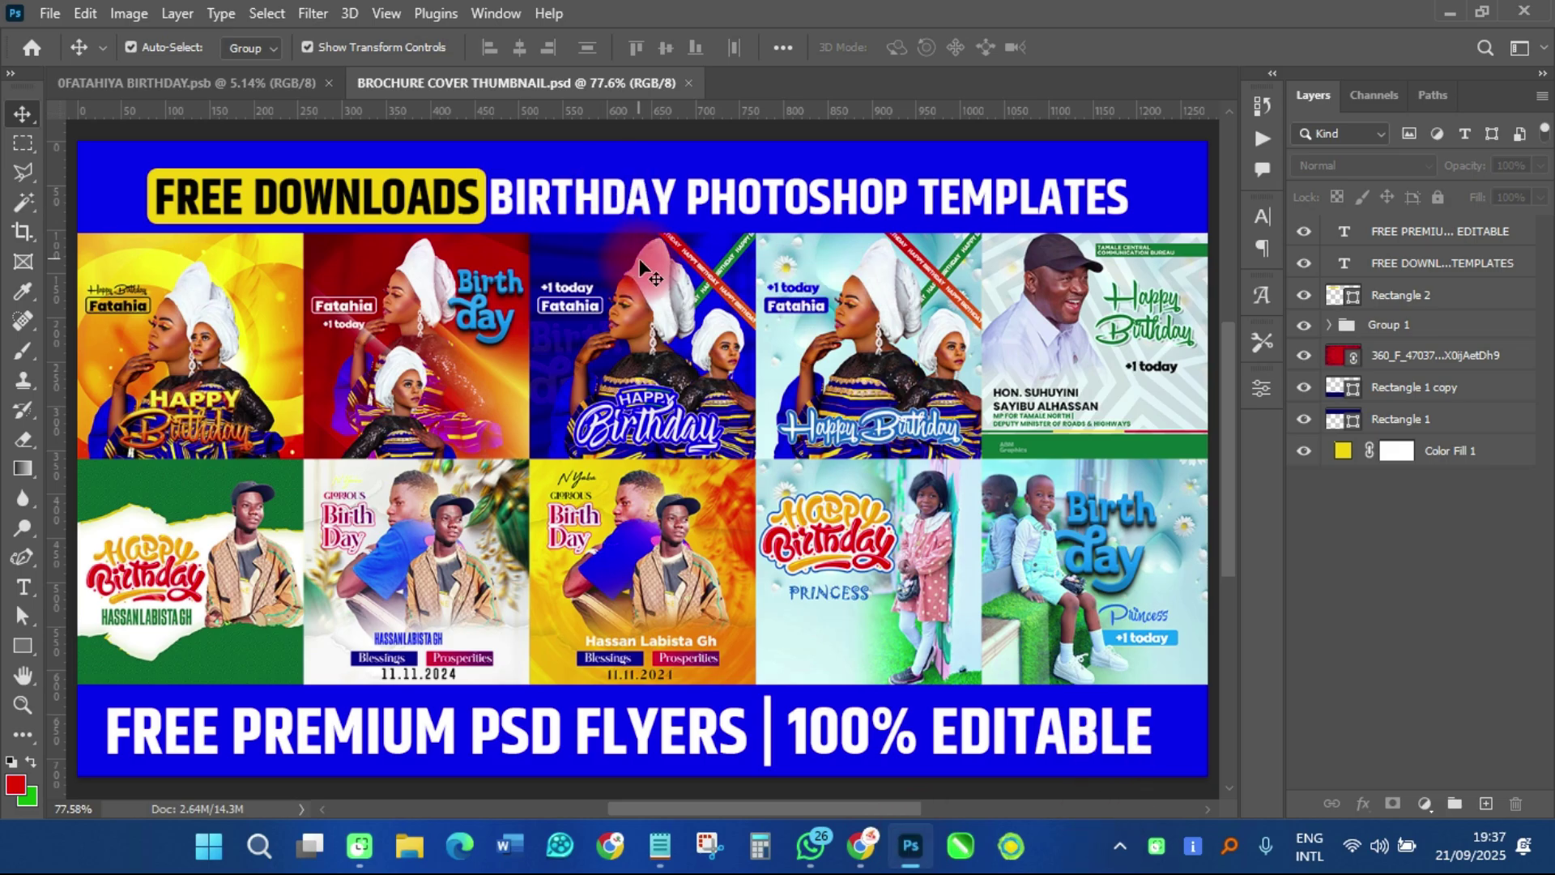
Zoom around the BROCHURE COVER THUMBNAIL collage, then switch to 0FATAHIYA BIRTHDAY.psb
{"action": "scroll", "coordinate": [643, 262], "scroll_direction": "down", "scroll_amount": 2}
{"action": "scroll", "coordinate": [644, 248], "scroll_direction": "up", "scroll_amount": 1}
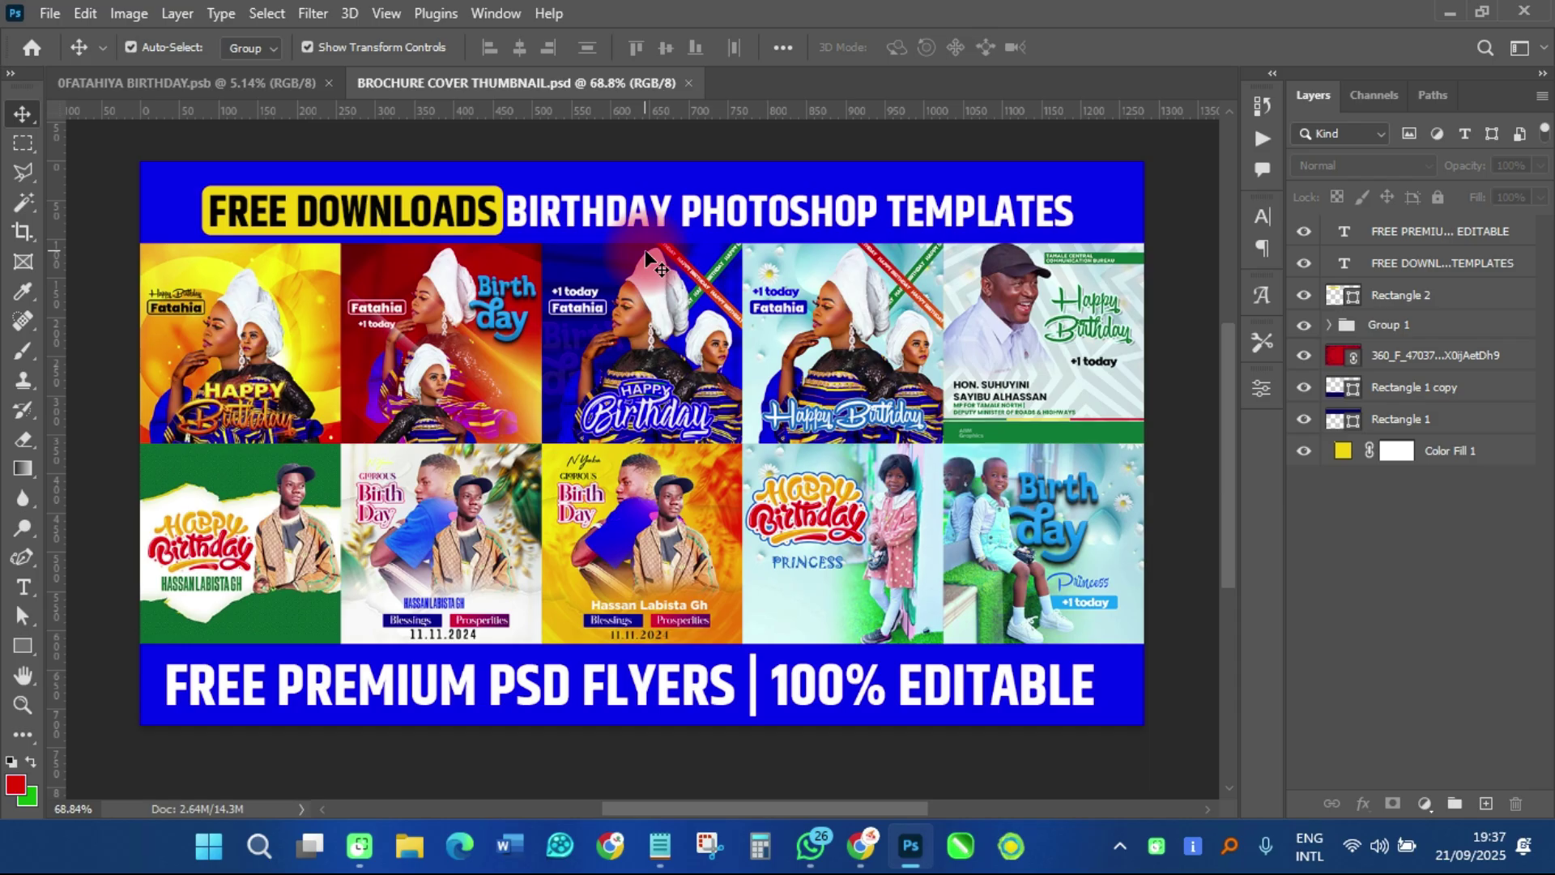
{"action": "left_click", "coordinate": [119, 78]}
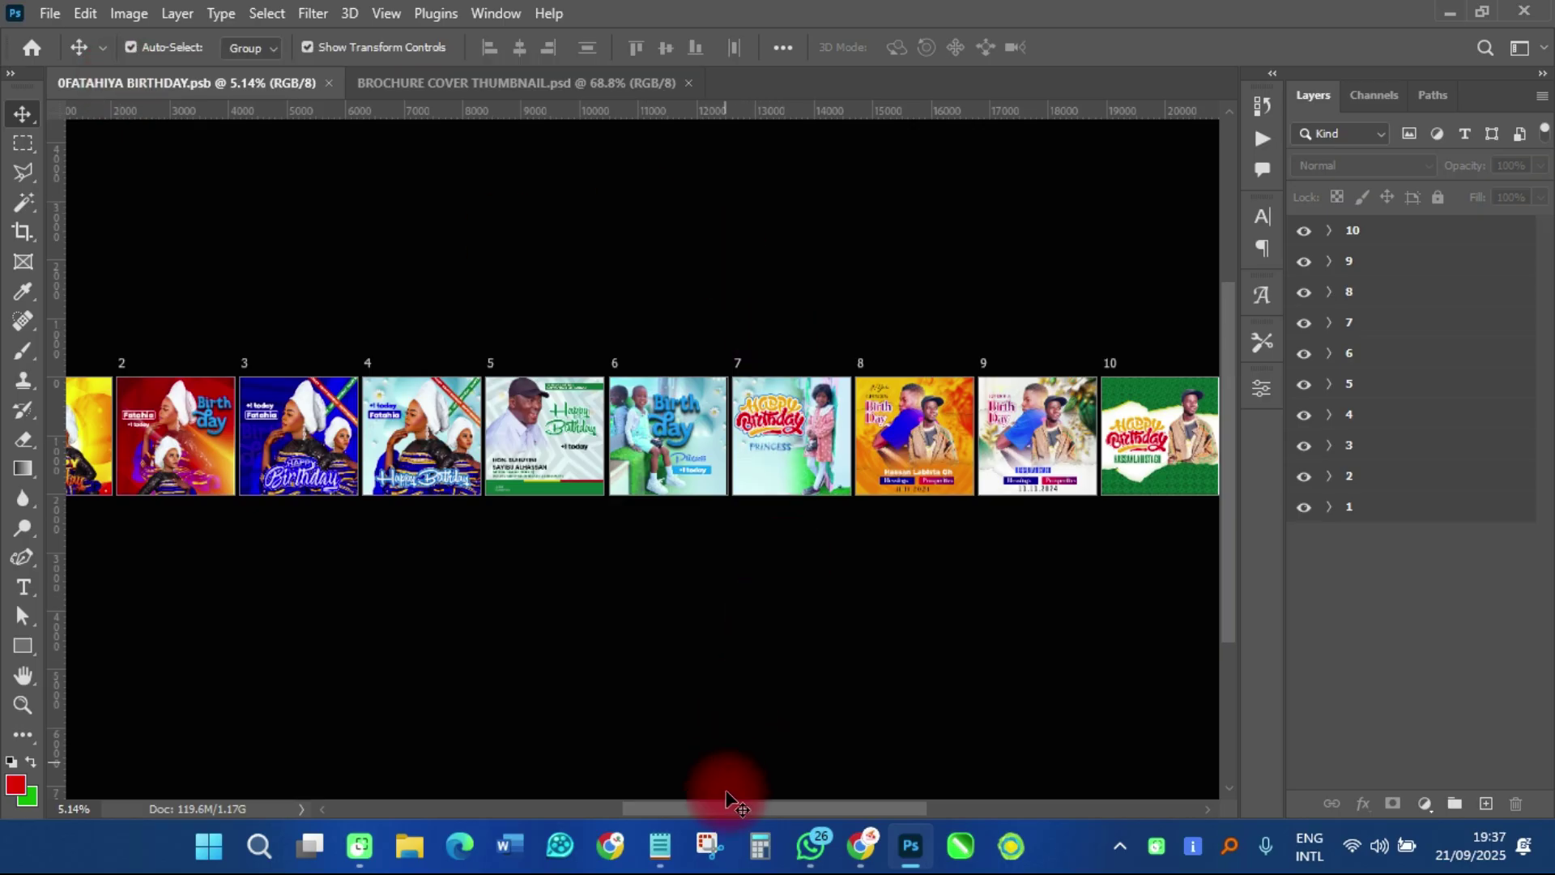
Pan back to artboard 1 and zoom in on the first Fatahia flyer, then switch to YouTube
{"action": "left_click_drag", "start_coordinate": [718, 815], "coordinate": [511, 798]}
{"action": "left_click_drag", "start_coordinate": [941, 420], "coordinate": [878, 468]}
{"action": "left_click", "coordinate": [727, 405]}
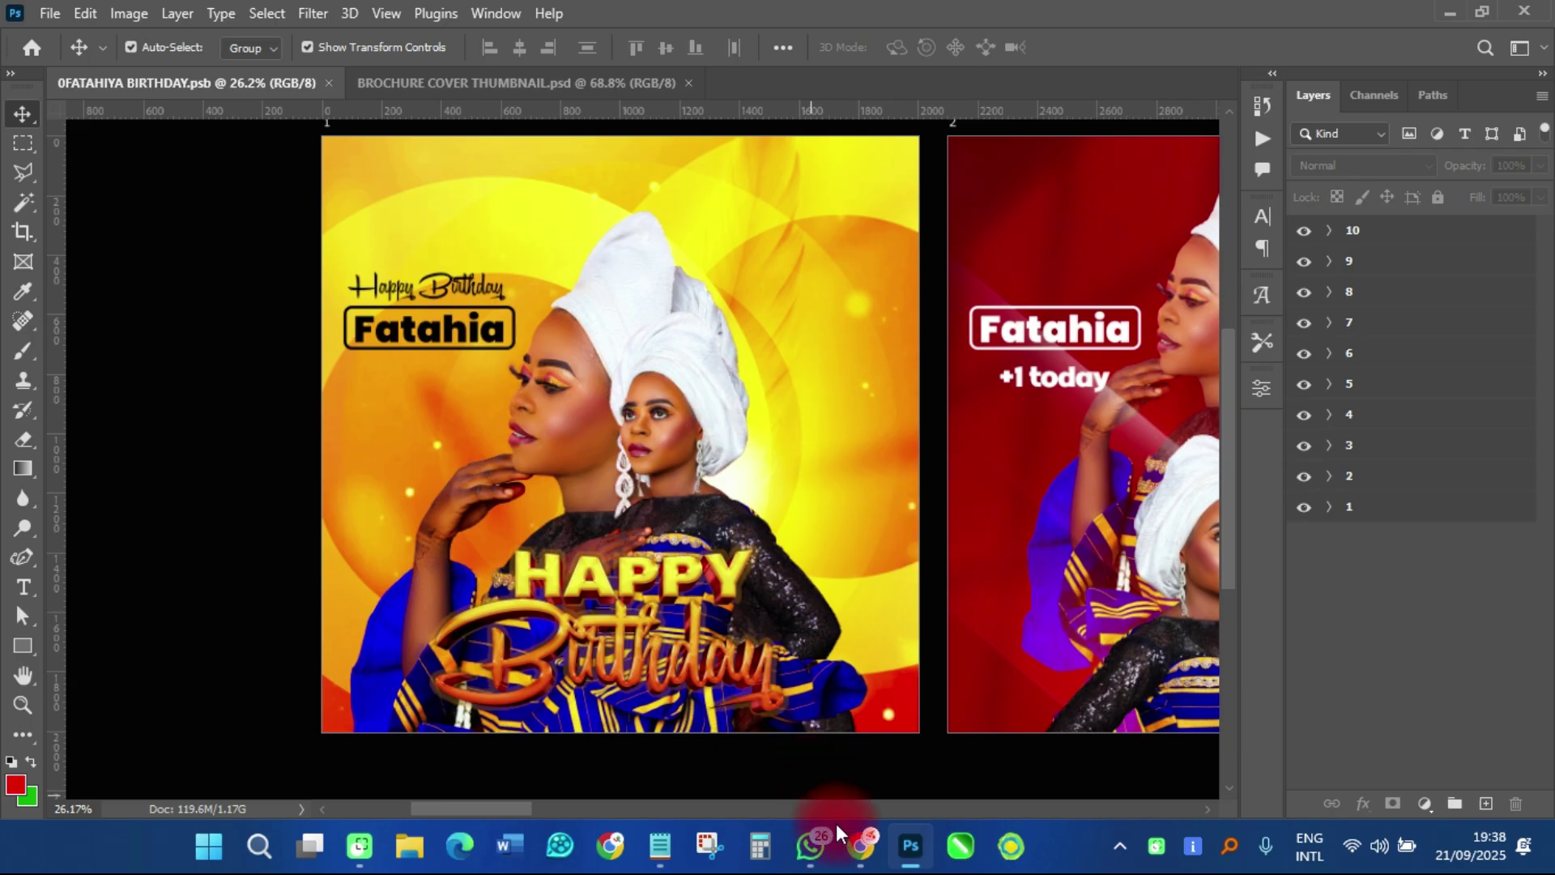
{"action": "left_click", "coordinate": [859, 843]}
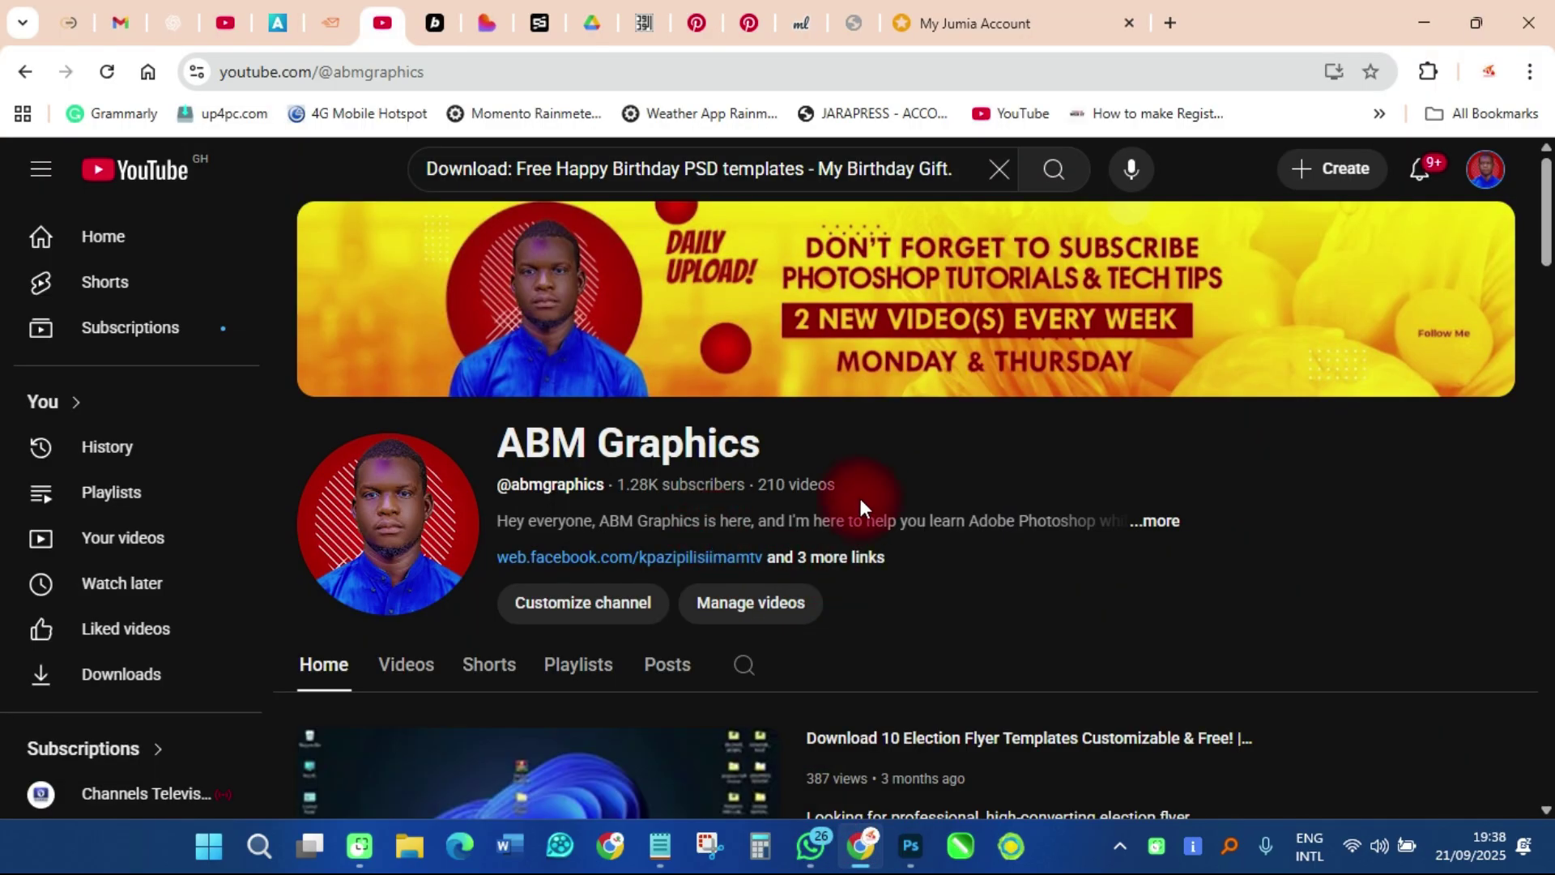
Scroll through the ABM Graphics channel's Home page
{"action": "scroll", "coordinate": [782, 502], "scroll_direction": "down", "scroll_amount": 1}
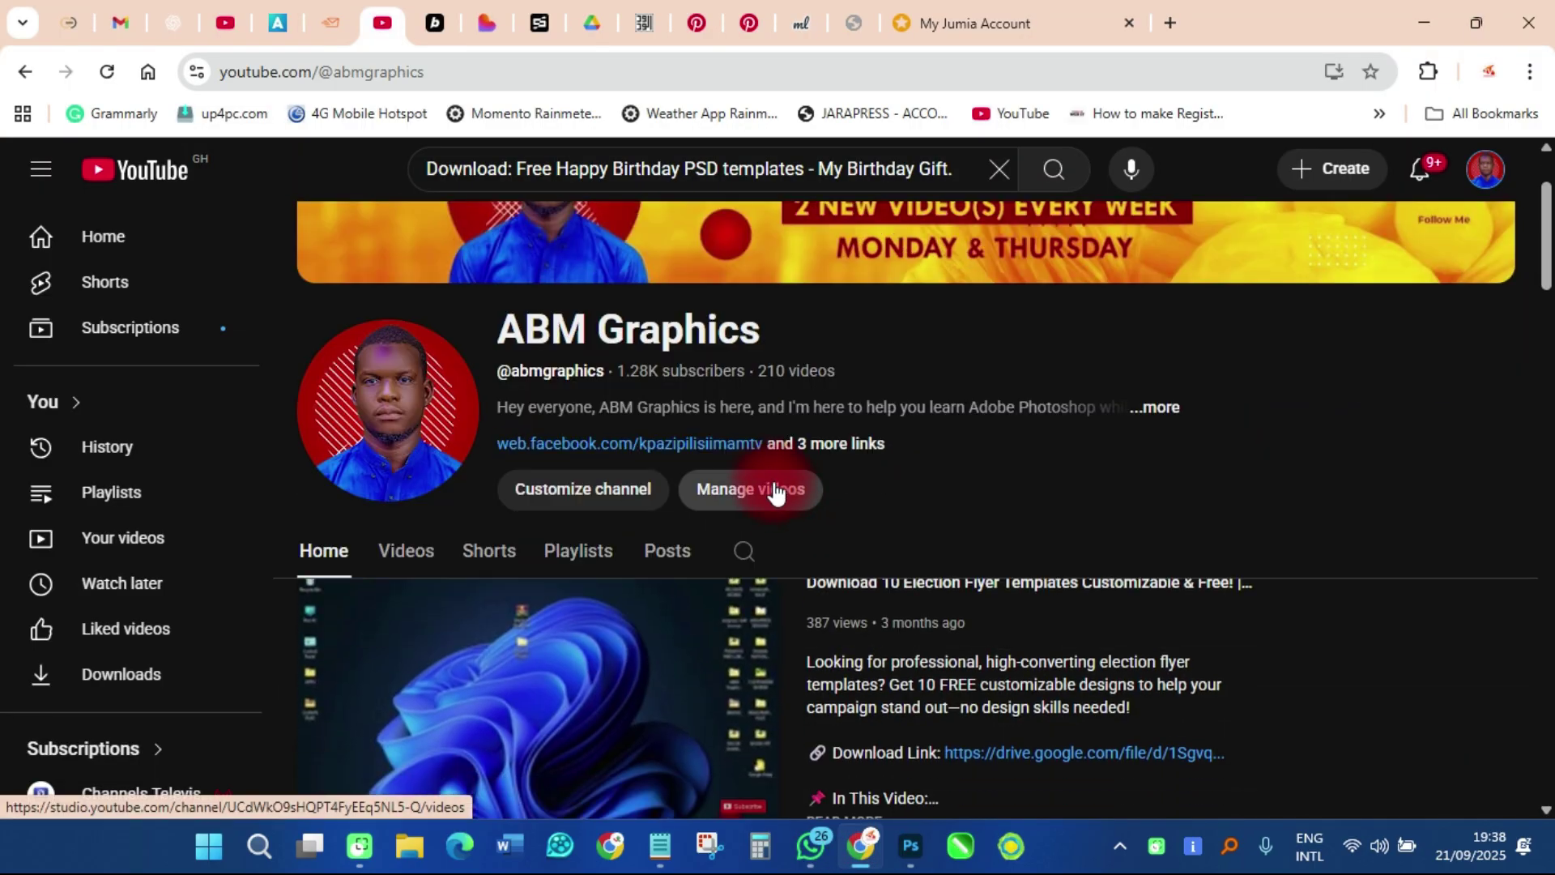
{"action": "scroll", "coordinate": [769, 478], "scroll_direction": "down", "scroll_amount": 2}
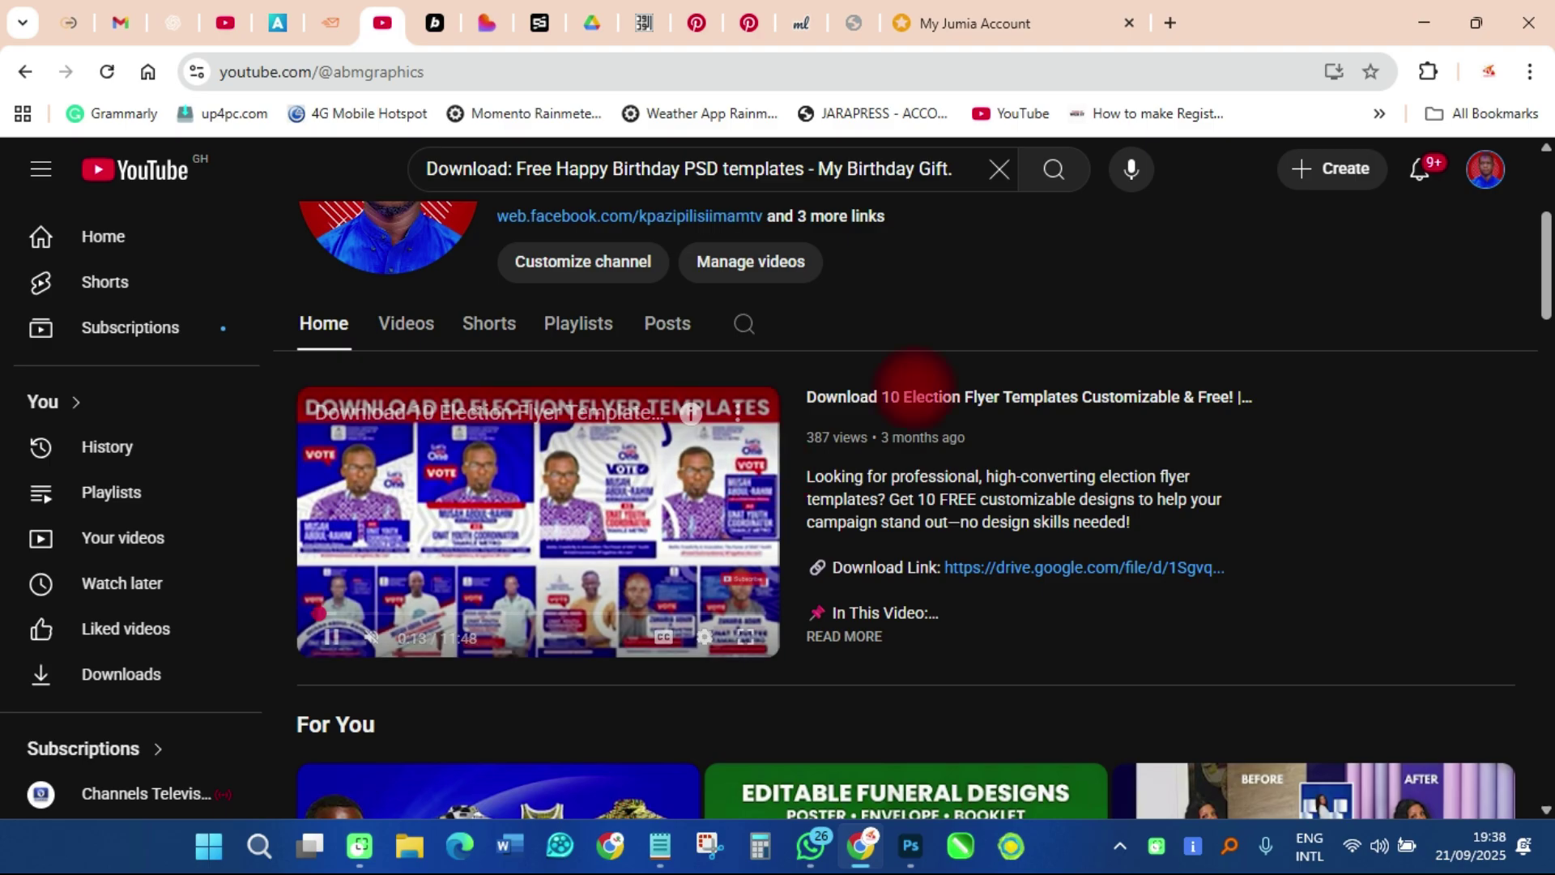
{"action": "scroll", "coordinate": [956, 434], "scroll_direction": "up", "scroll_amount": 2}
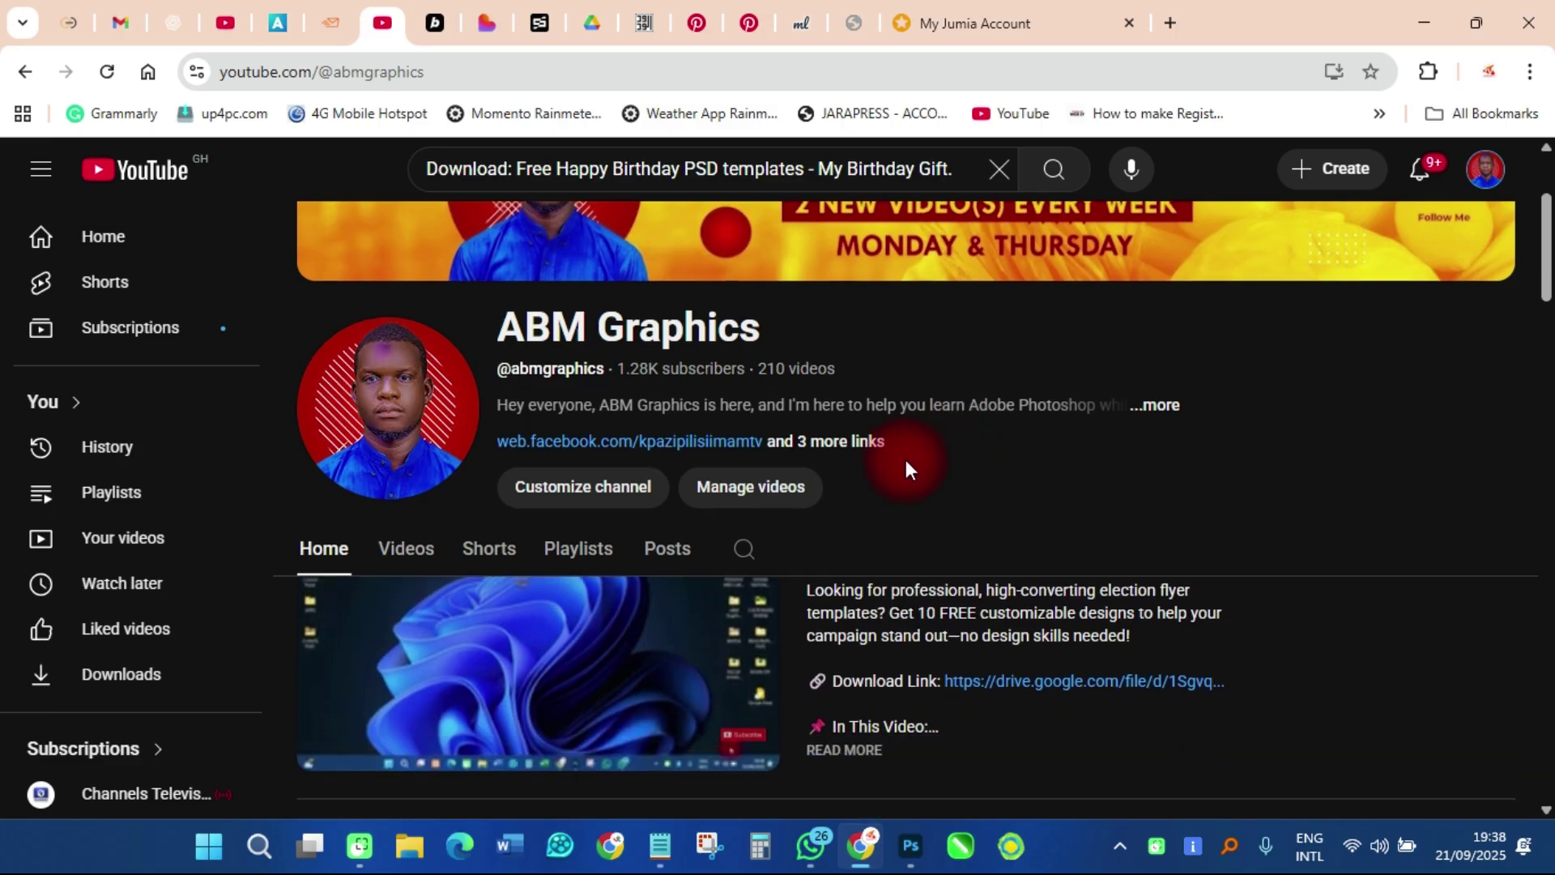
{"action": "scroll", "coordinate": [906, 459], "scroll_direction": "down", "scroll_amount": 1}
{"action": "scroll", "coordinate": [905, 459], "scroll_direction": "down", "scroll_amount": 7}
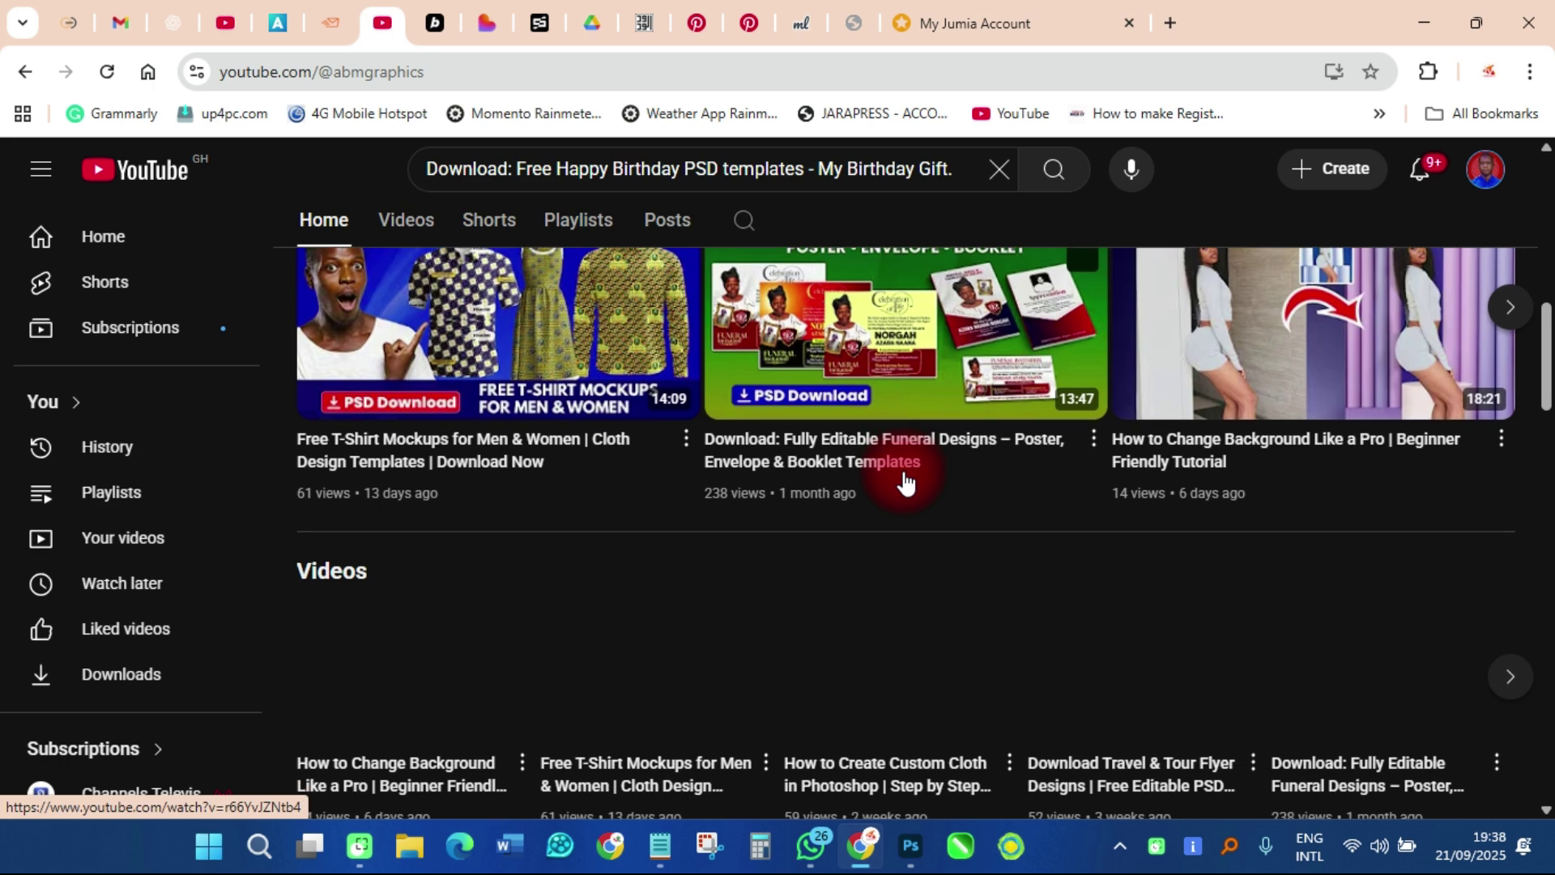
{"action": "scroll", "coordinate": [904, 484], "scroll_direction": "up", "scroll_amount": 3}
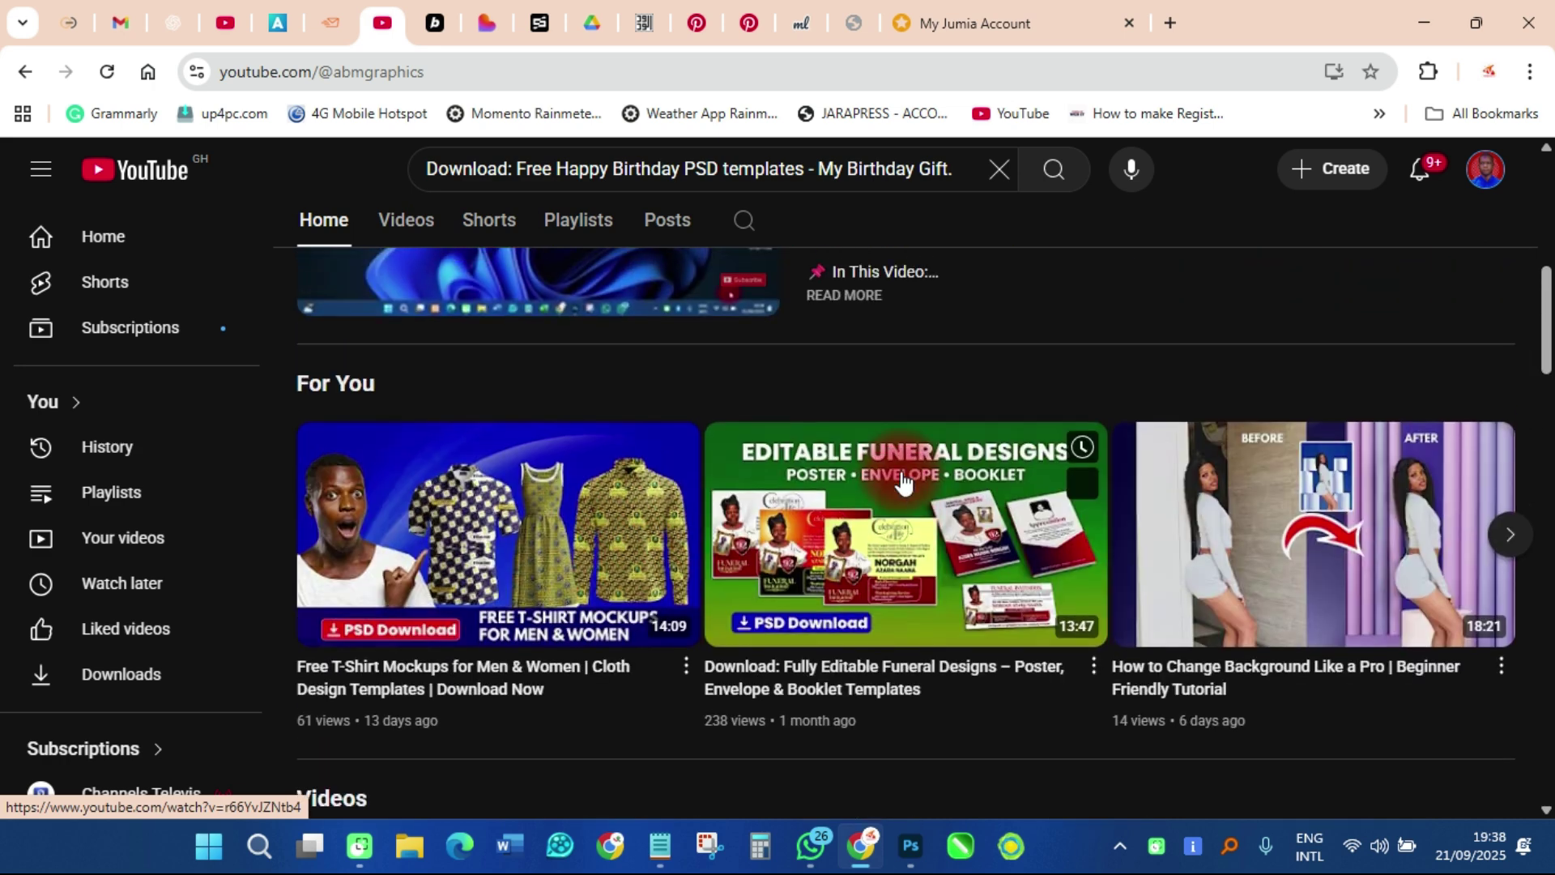
Browse the channel's Playlists tab, then return to the birthday file in Photoshop
{"action": "left_click", "coordinate": [592, 225]}
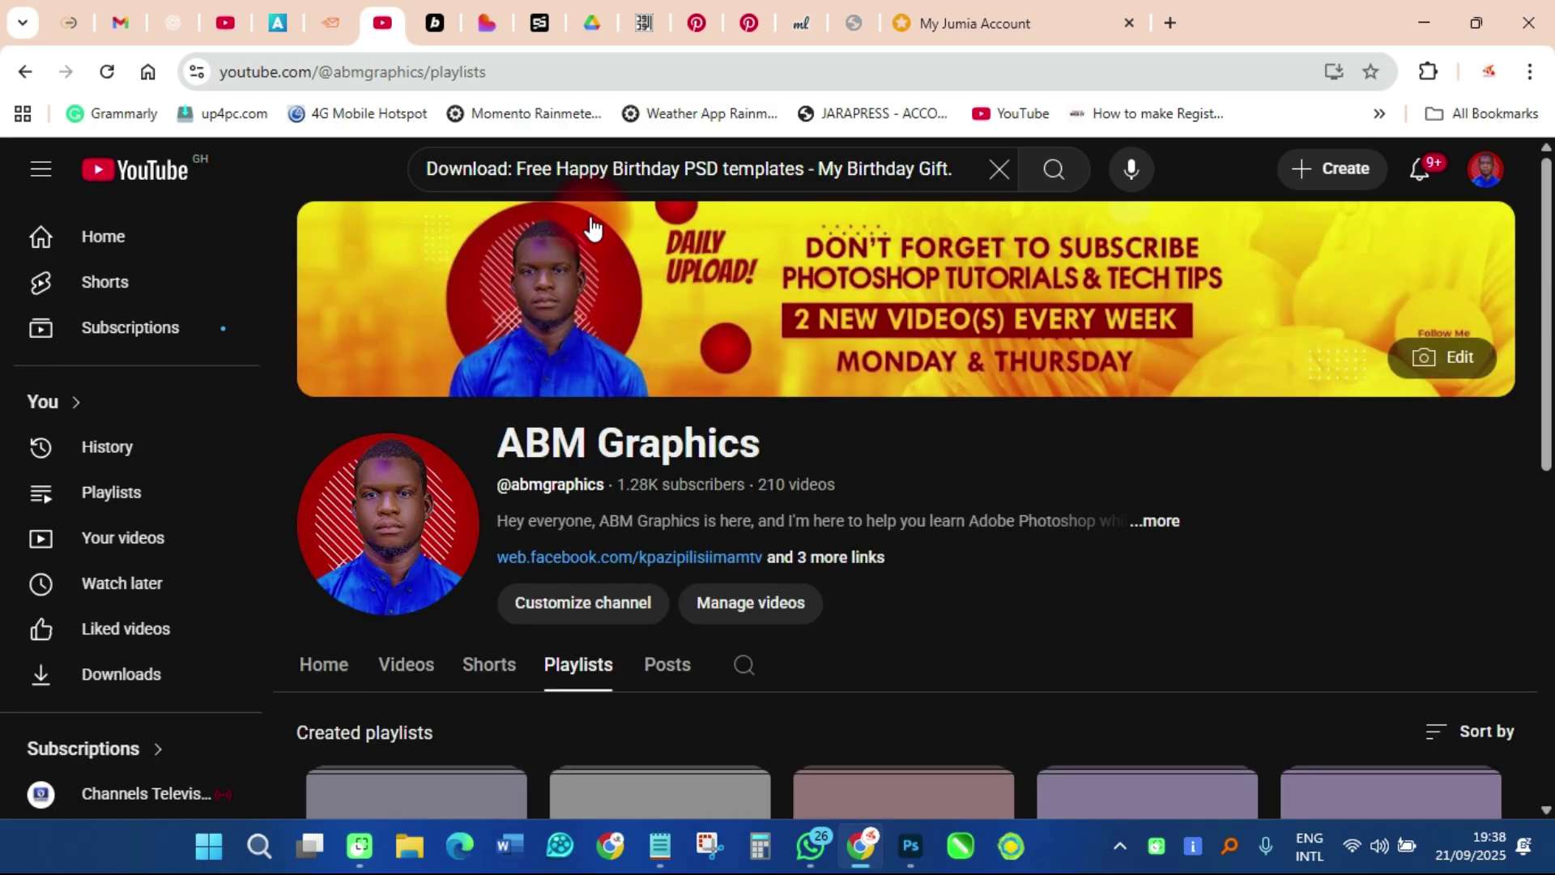
{"action": "scroll", "coordinate": [785, 502], "scroll_direction": "down", "scroll_amount": 4}
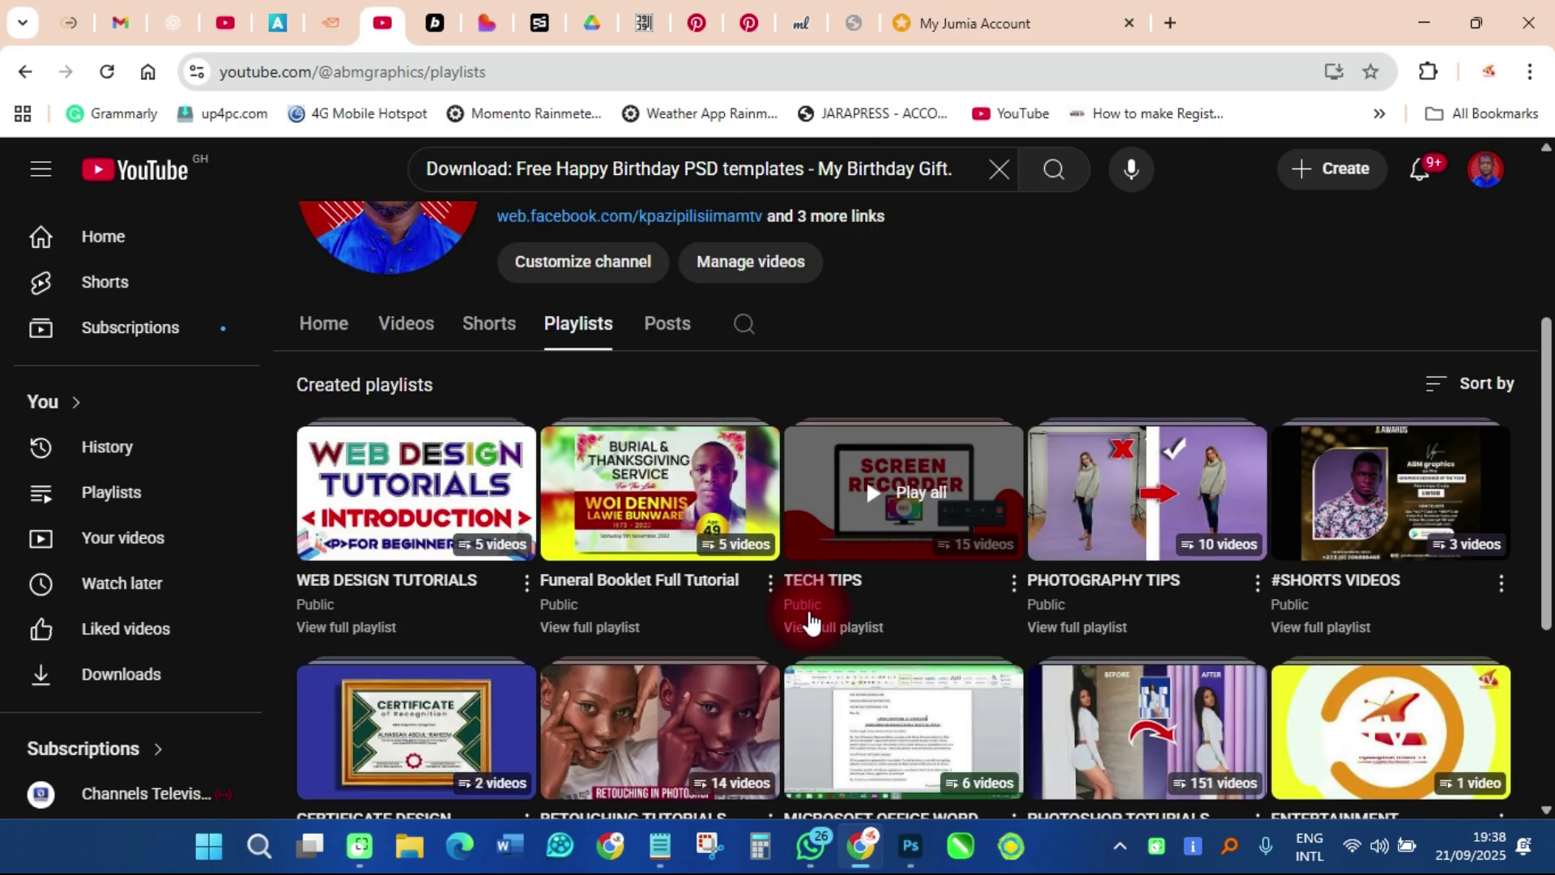
{"action": "scroll", "coordinate": [810, 624], "scroll_direction": "down", "scroll_amount": 1}
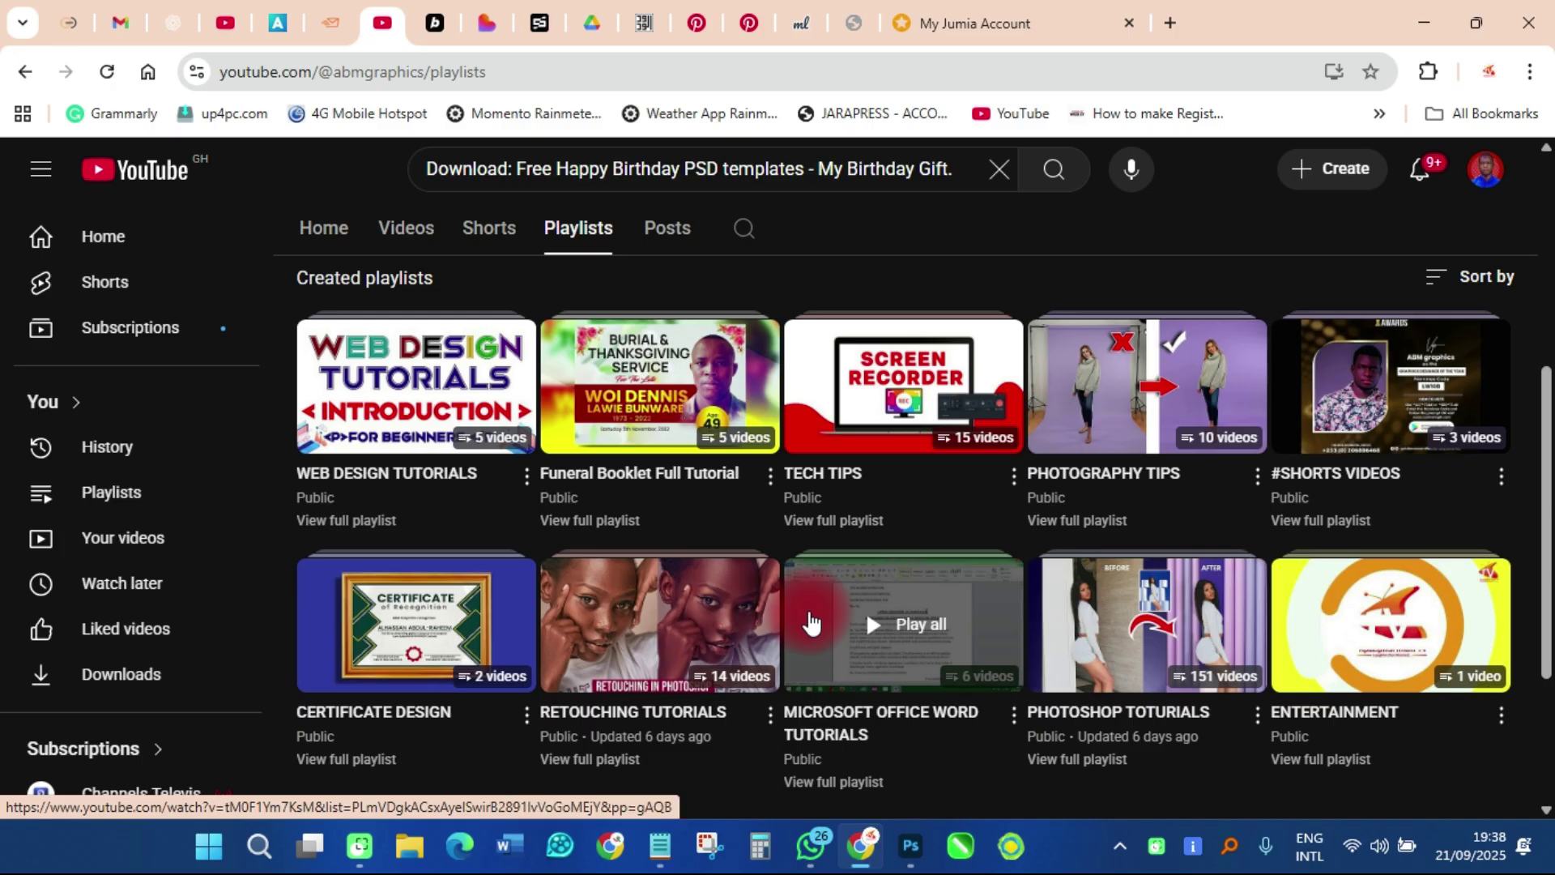
{"action": "scroll", "coordinate": [806, 619], "scroll_direction": "down", "scroll_amount": 3}
{"action": "scroll", "coordinate": [803, 620], "scroll_direction": "up", "scroll_amount": 3}
{"action": "scroll", "coordinate": [803, 620], "scroll_direction": "up", "scroll_amount": 5}
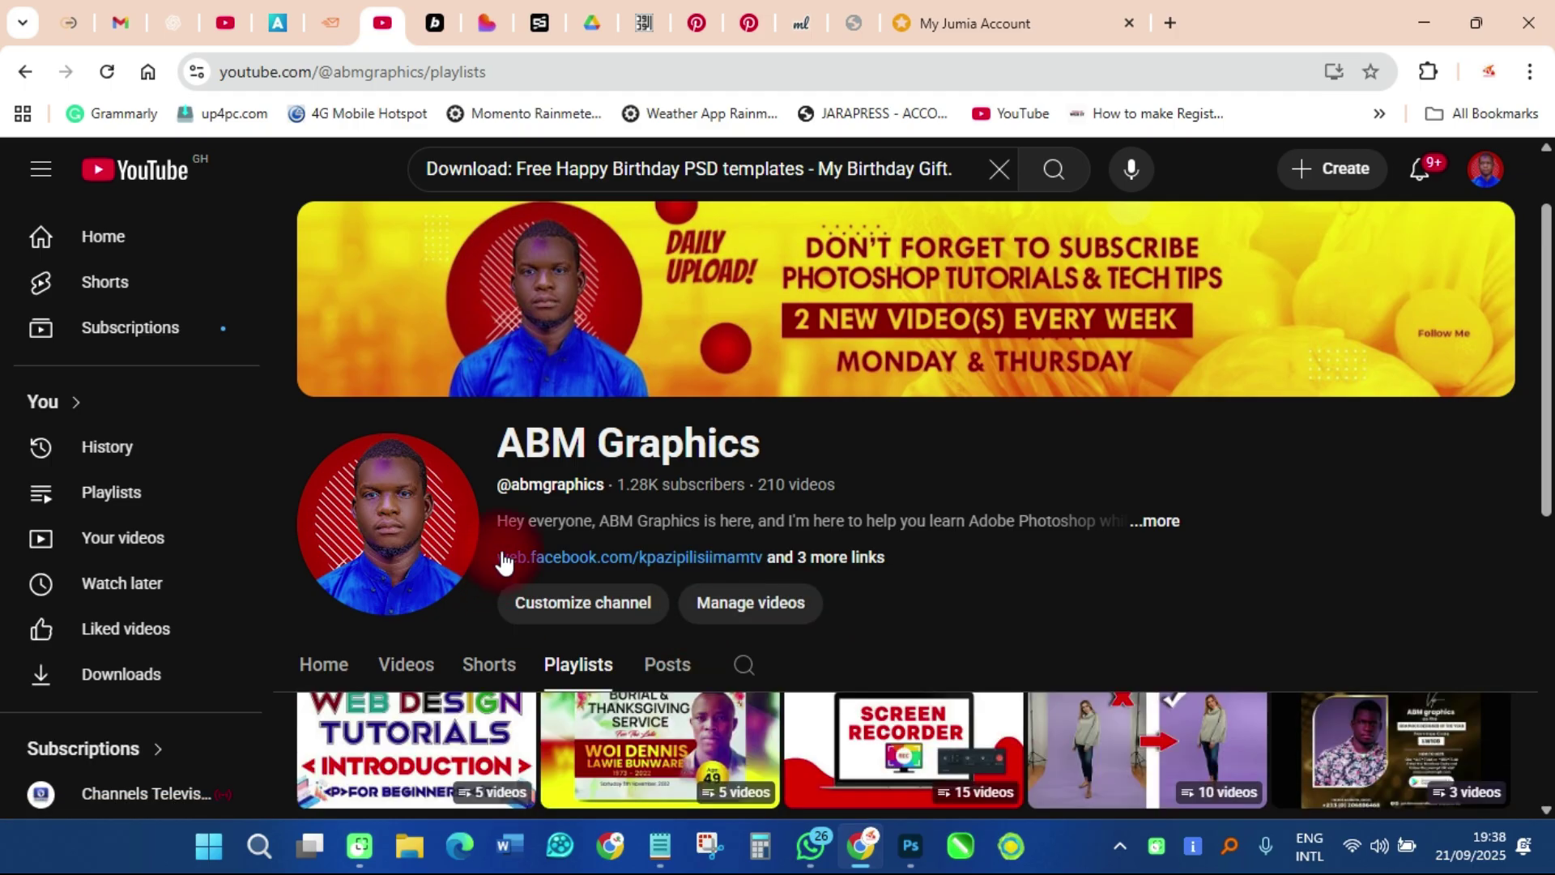
{"action": "scroll", "coordinate": [502, 558], "scroll_direction": "down", "scroll_amount": 3}
{"action": "left_click", "coordinate": [917, 847]}
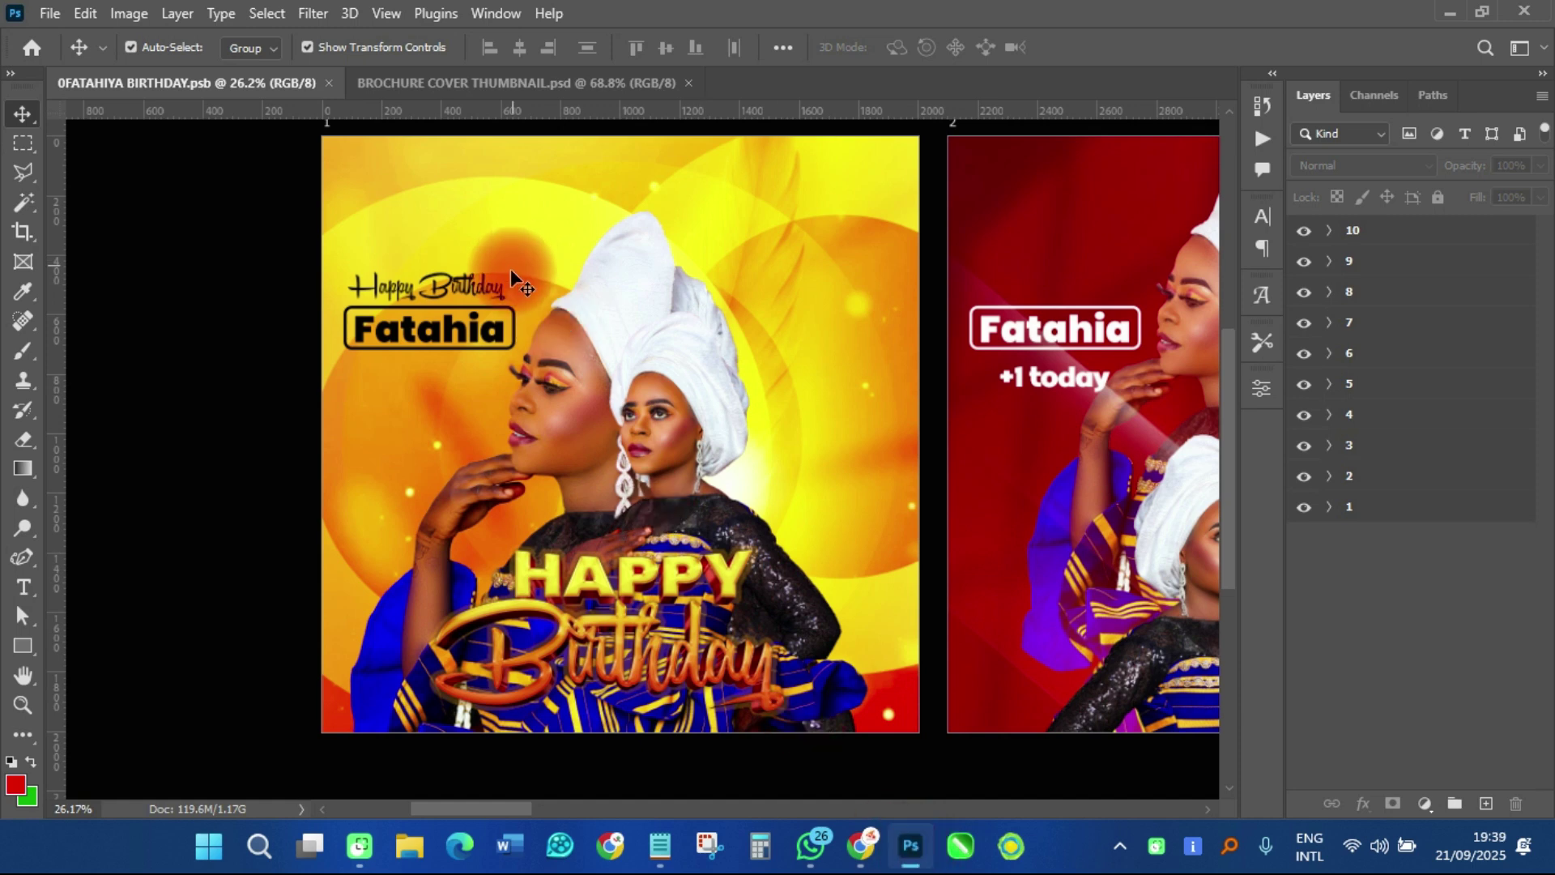
Select artboard 1's group, expand its layer list and pick the Fatahia name text
{"action": "scroll", "coordinate": [510, 269], "scroll_direction": "down", "scroll_amount": 1}
{"action": "scroll", "coordinate": [640, 250], "scroll_direction": "up", "scroll_amount": 2}
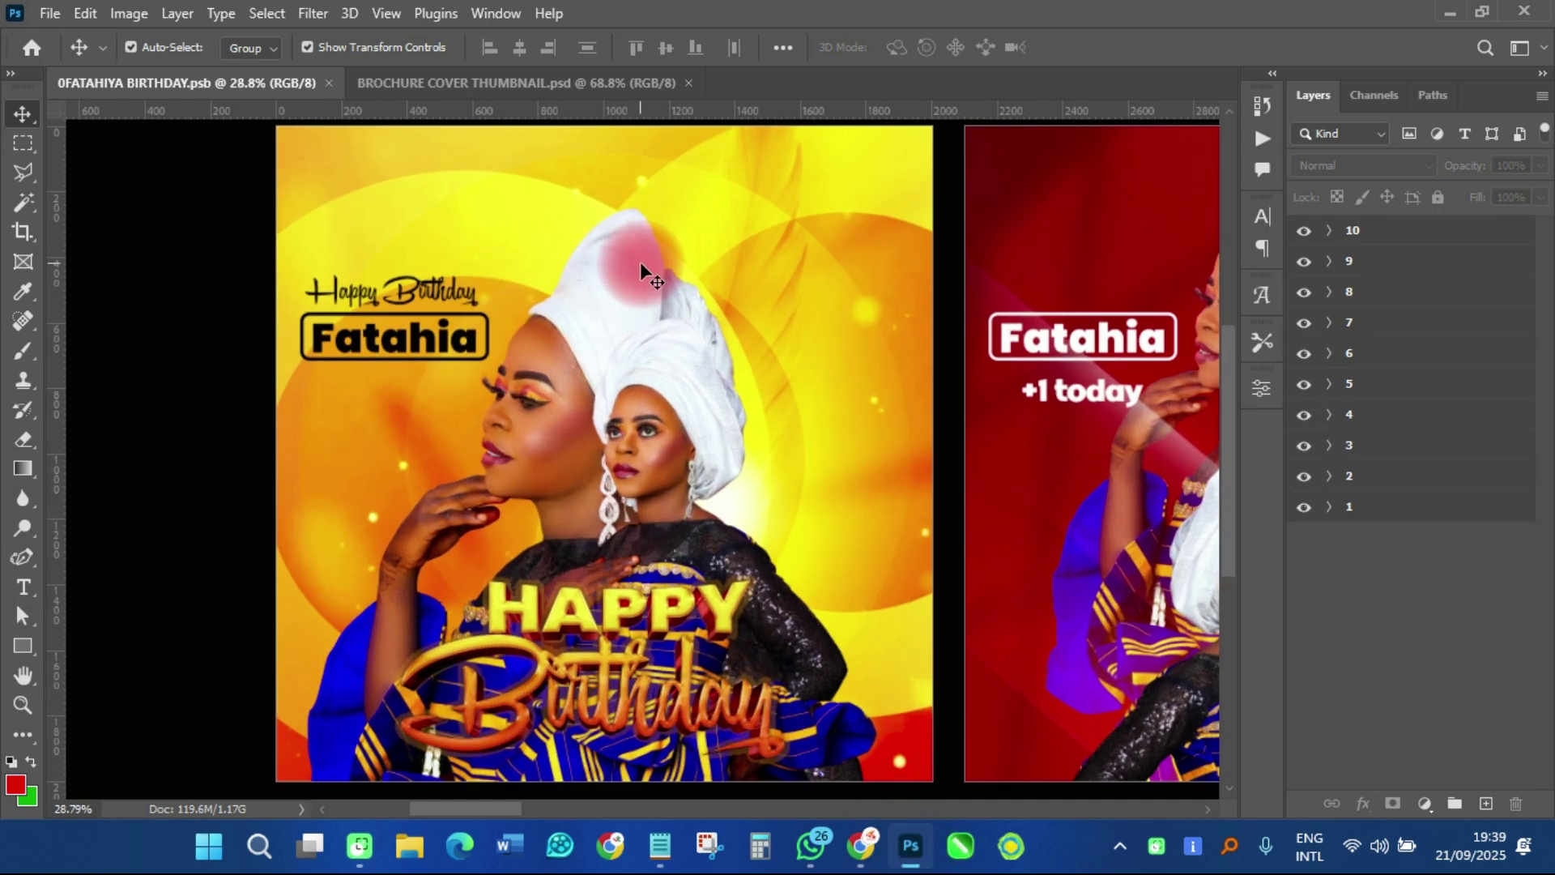
{"action": "left_click", "coordinate": [605, 317]}
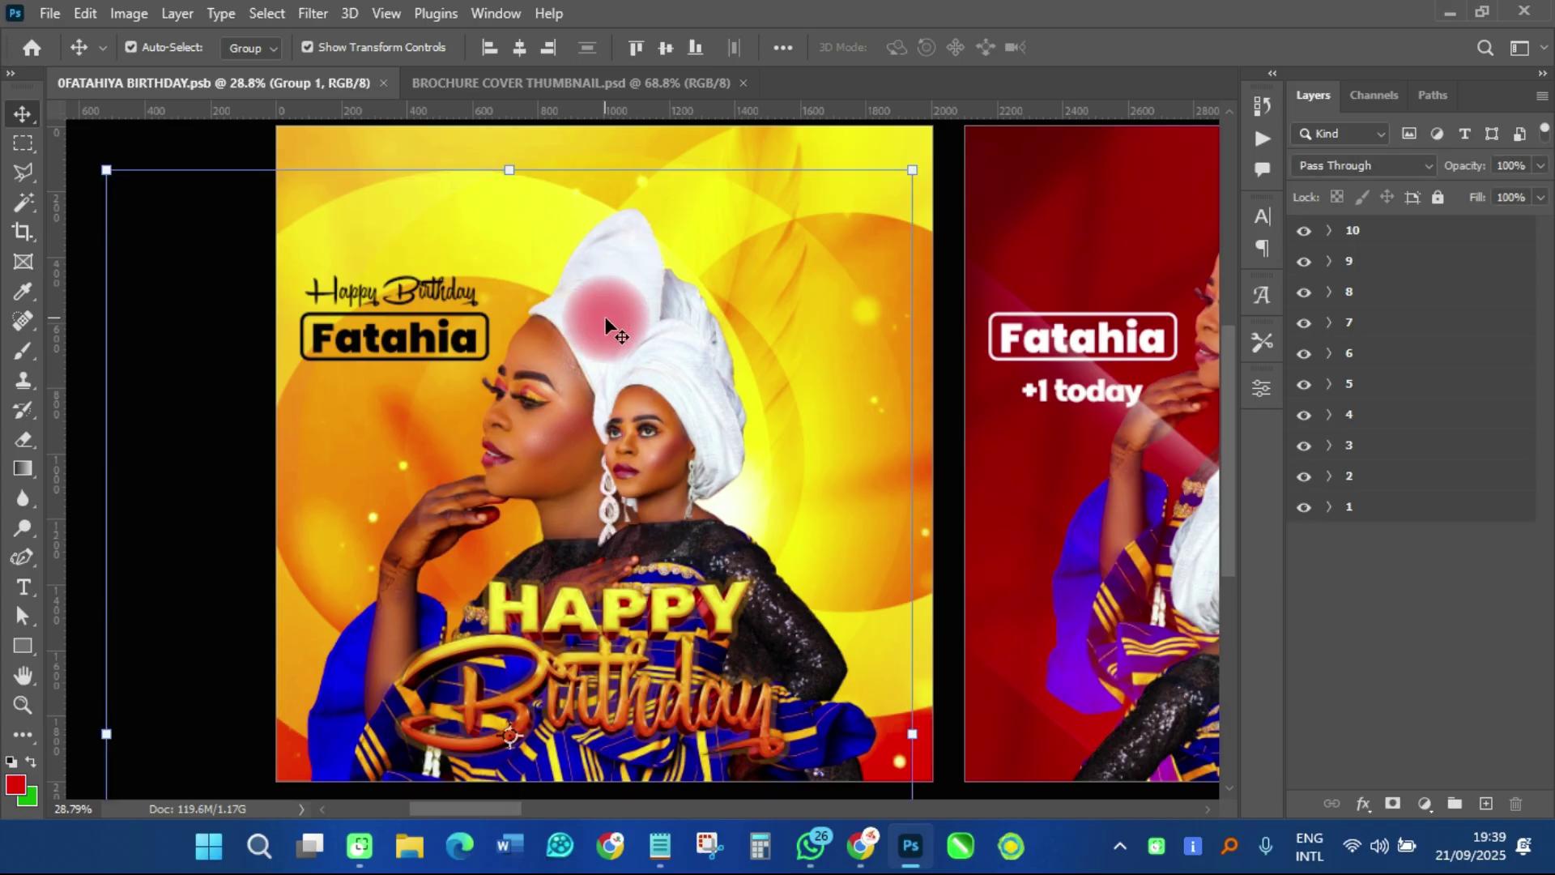
{"action": "left_click", "coordinate": [1336, 506]}
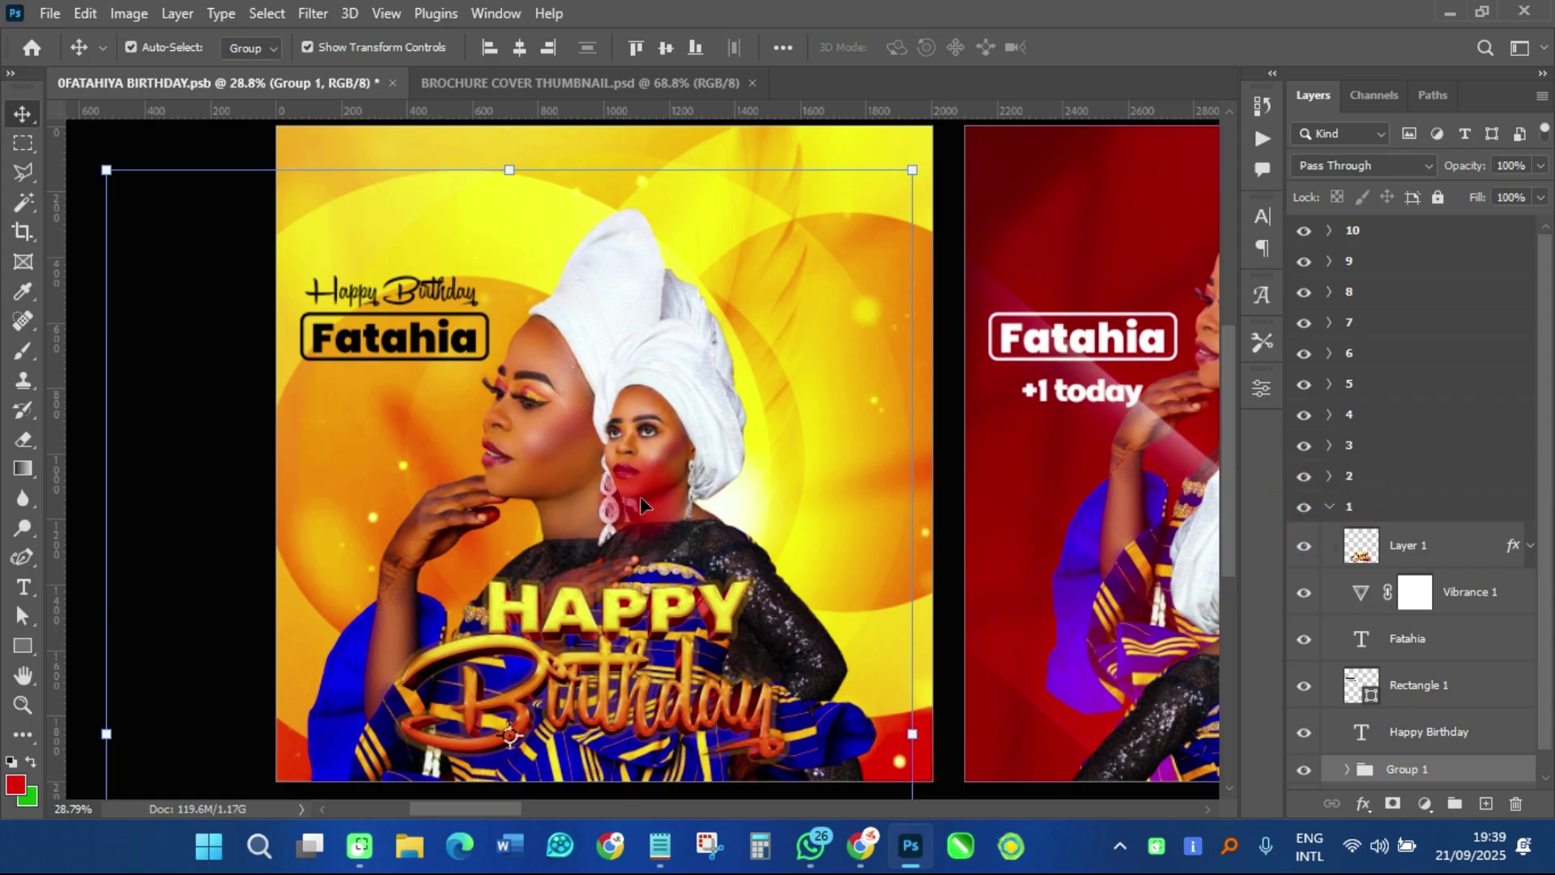
{"action": "scroll", "coordinate": [640, 495], "scroll_direction": "down", "scroll_amount": 1}
{"action": "scroll", "coordinate": [483, 368], "scroll_direction": "down", "scroll_amount": 1}
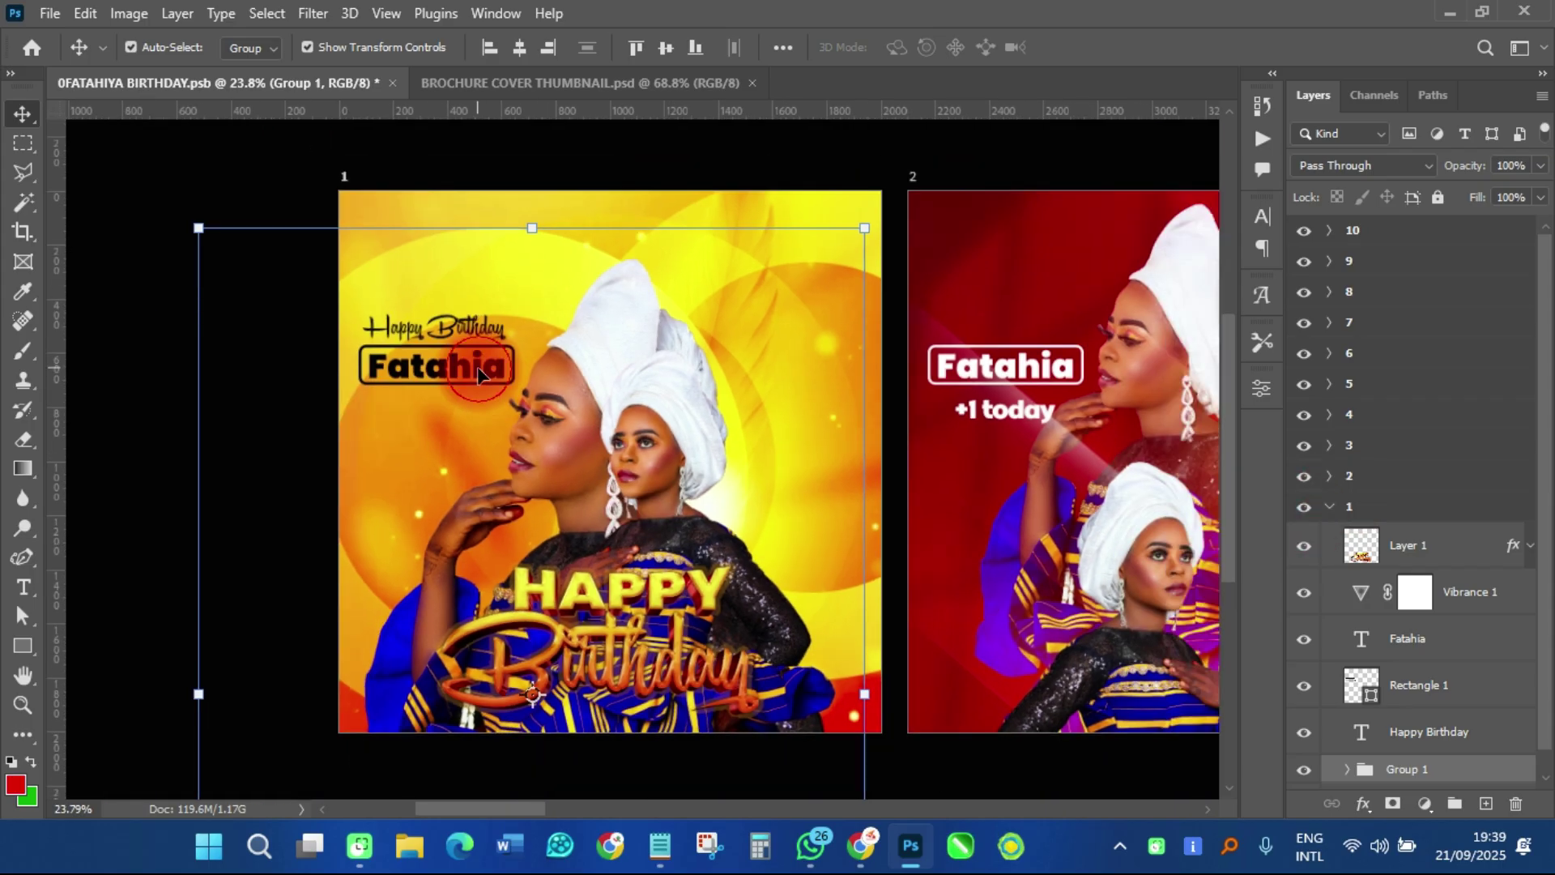
{"action": "left_click", "coordinate": [478, 366]}
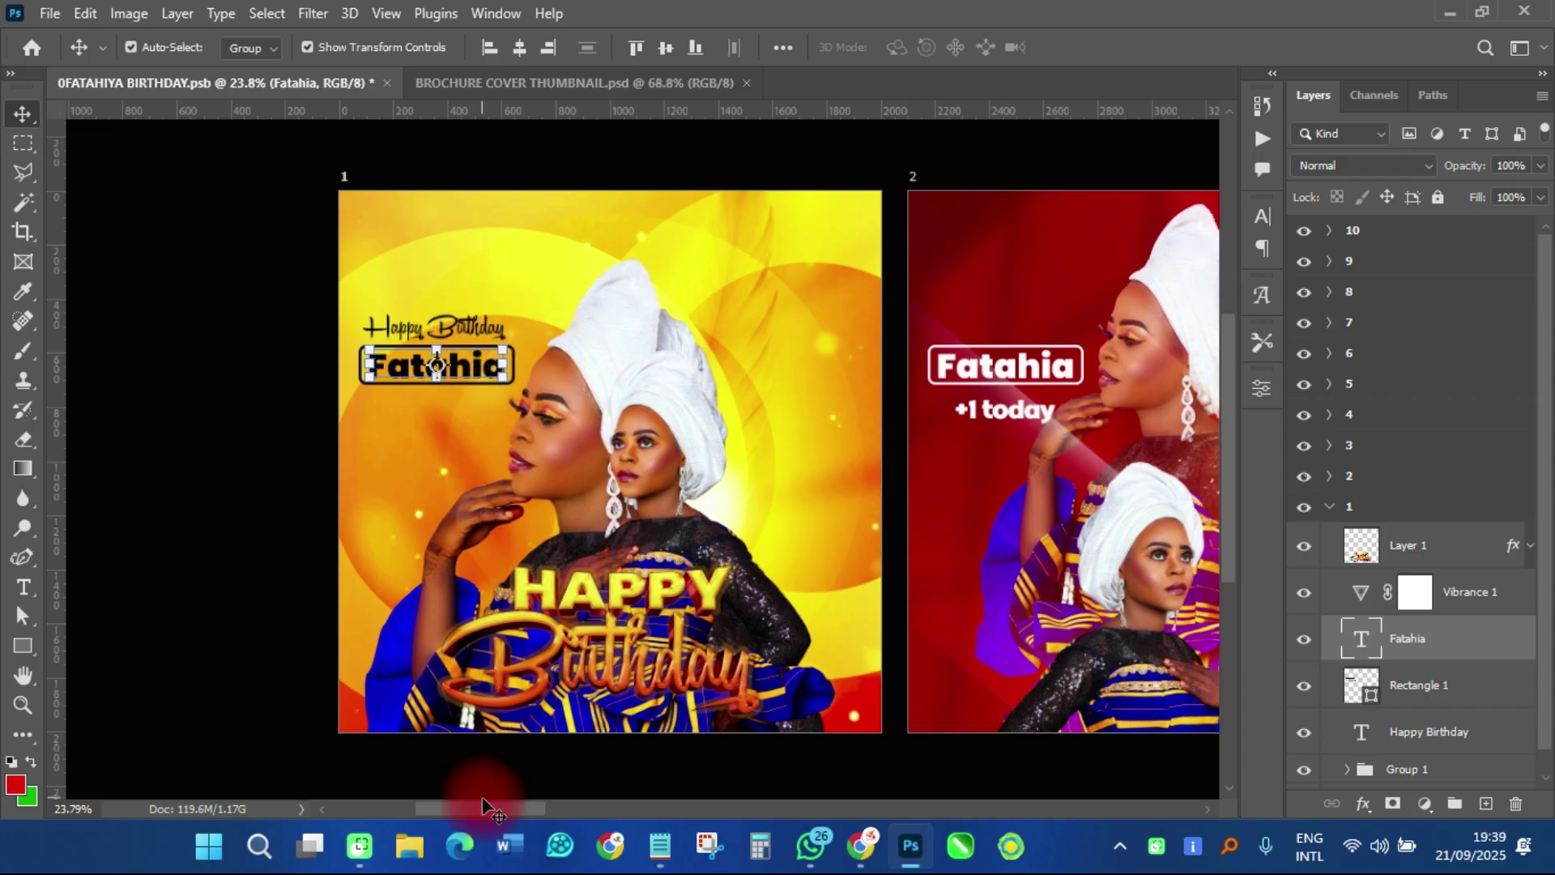
Pan to artboard 3, select its Happy Birthday lettering and open the Auto-Select target dropdown
{"action": "left_click_drag", "start_coordinate": [476, 804], "coordinate": [547, 814]}
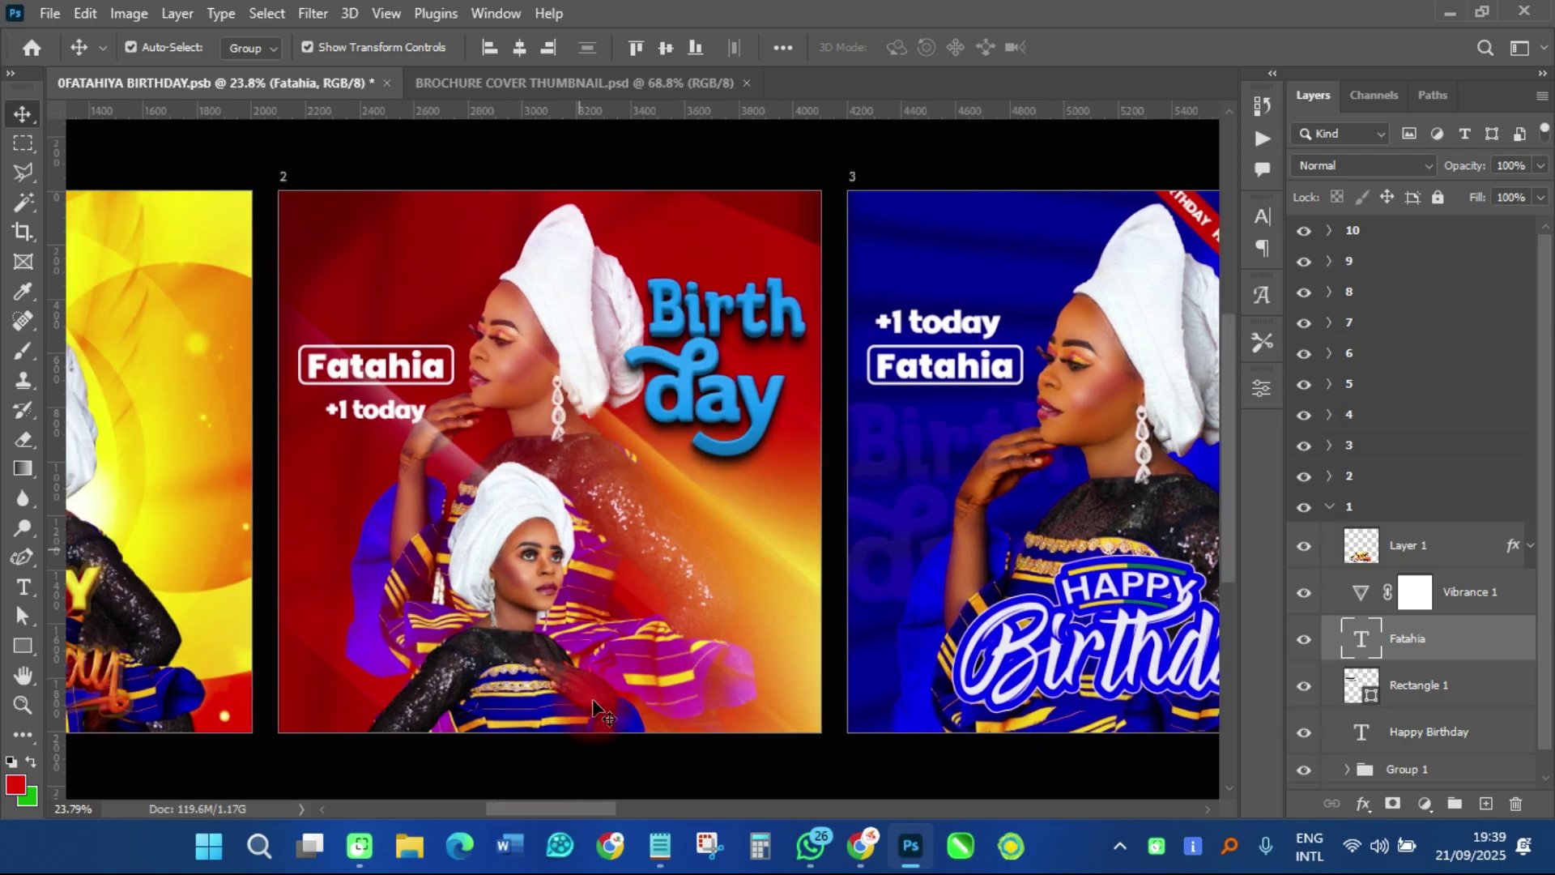
{"action": "left_click_drag", "start_coordinate": [570, 810], "coordinate": [639, 820]}
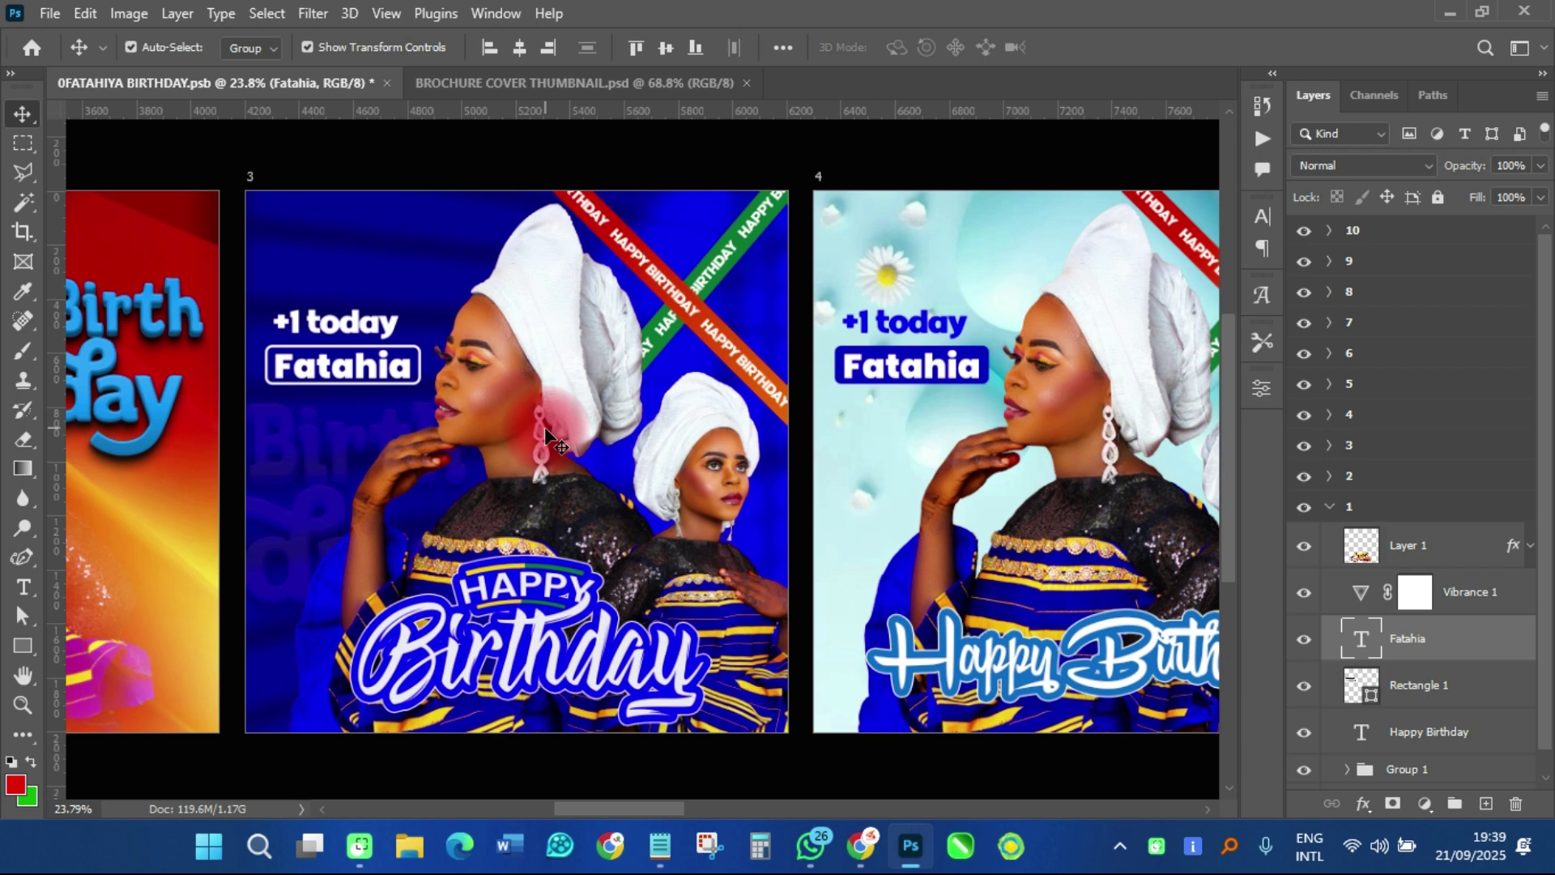
{"action": "scroll", "coordinate": [532, 705], "scroll_direction": "up", "scroll_amount": 2}
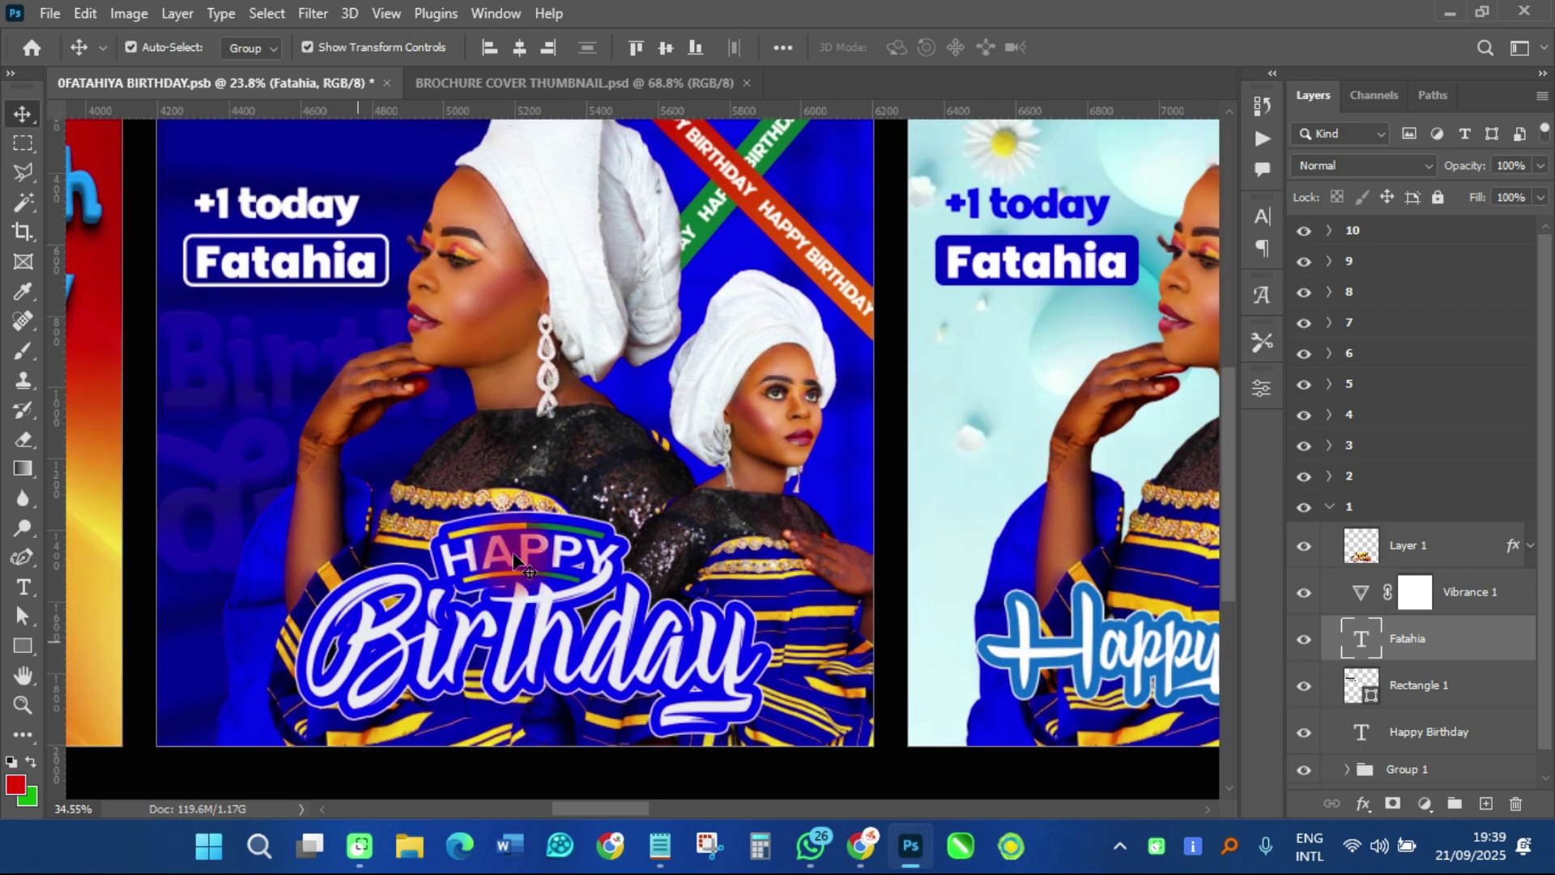
{"action": "left_click", "coordinate": [565, 554]}
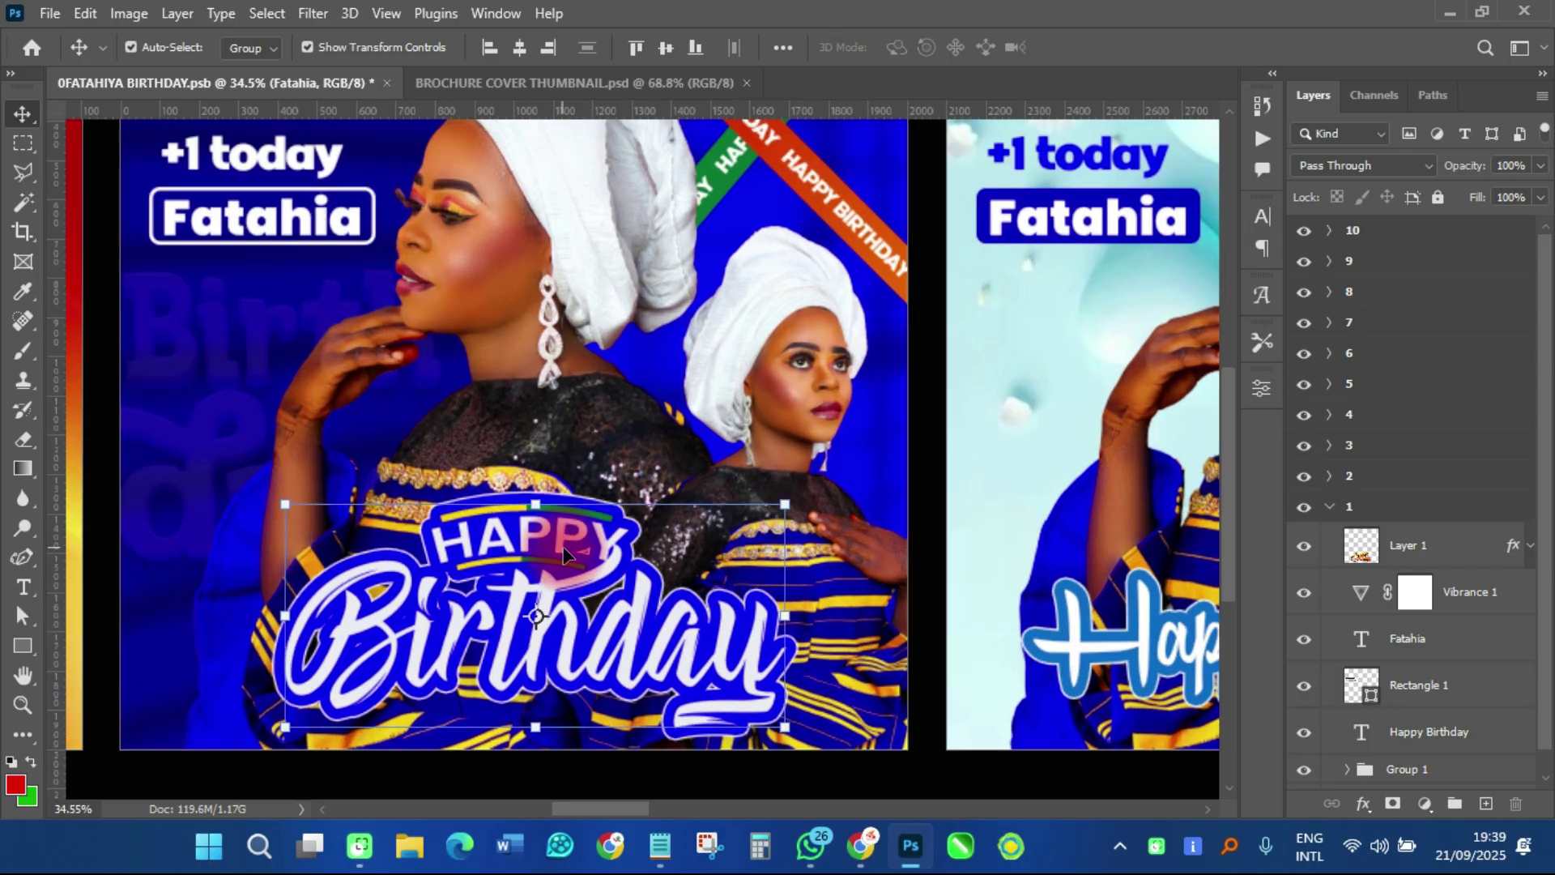
{"action": "left_click", "coordinate": [260, 51]}
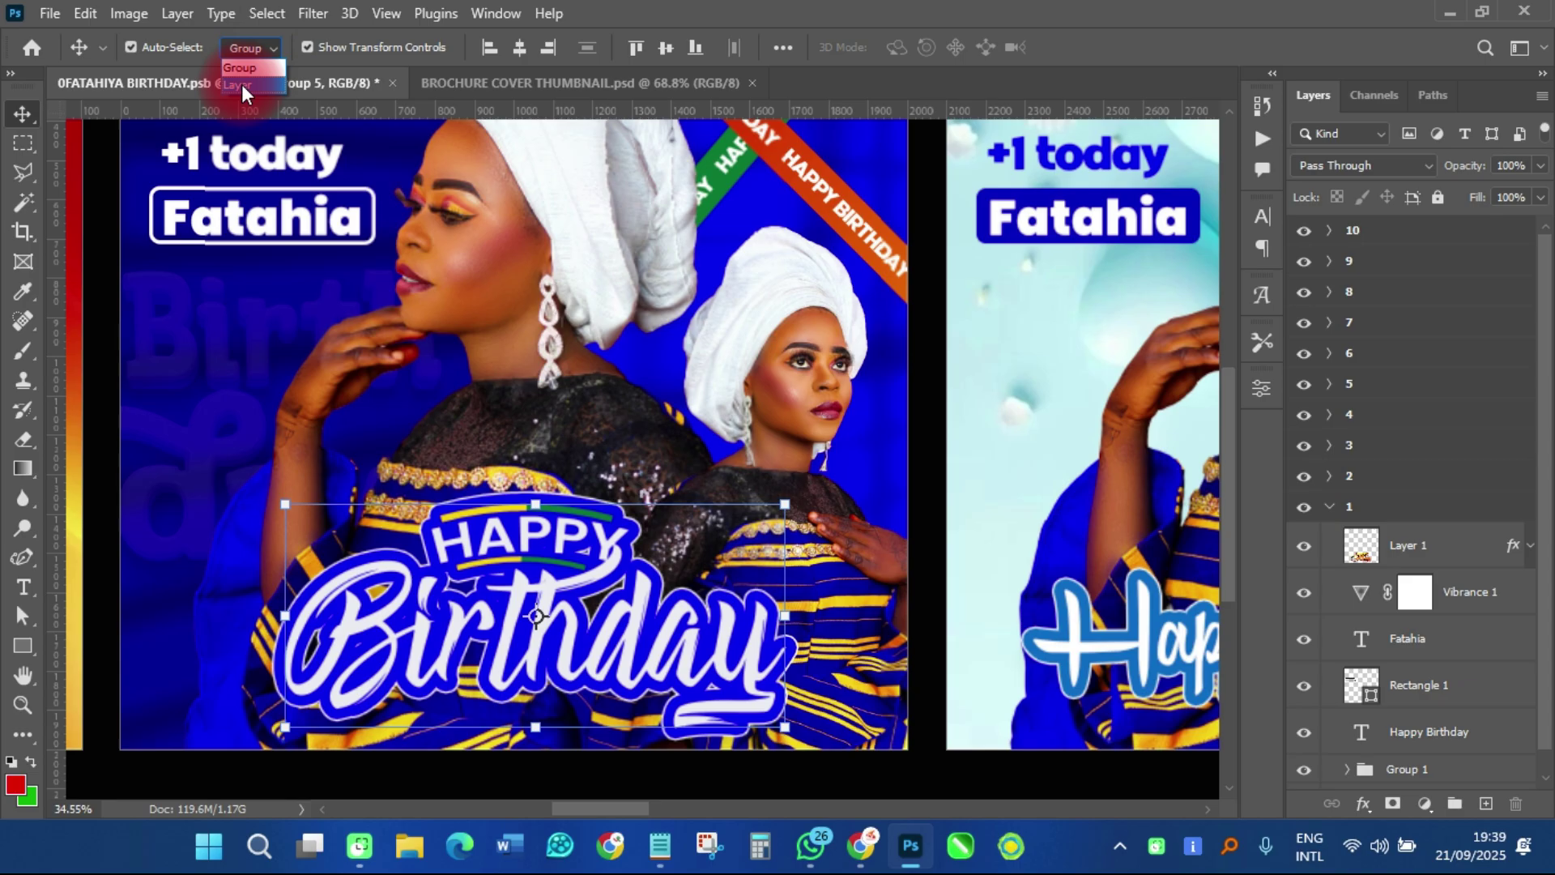
Switch Auto-Select to individual layers and select the HAPPY text layer
{"action": "left_click", "coordinate": [241, 84]}
{"action": "left_click", "coordinate": [570, 537]}
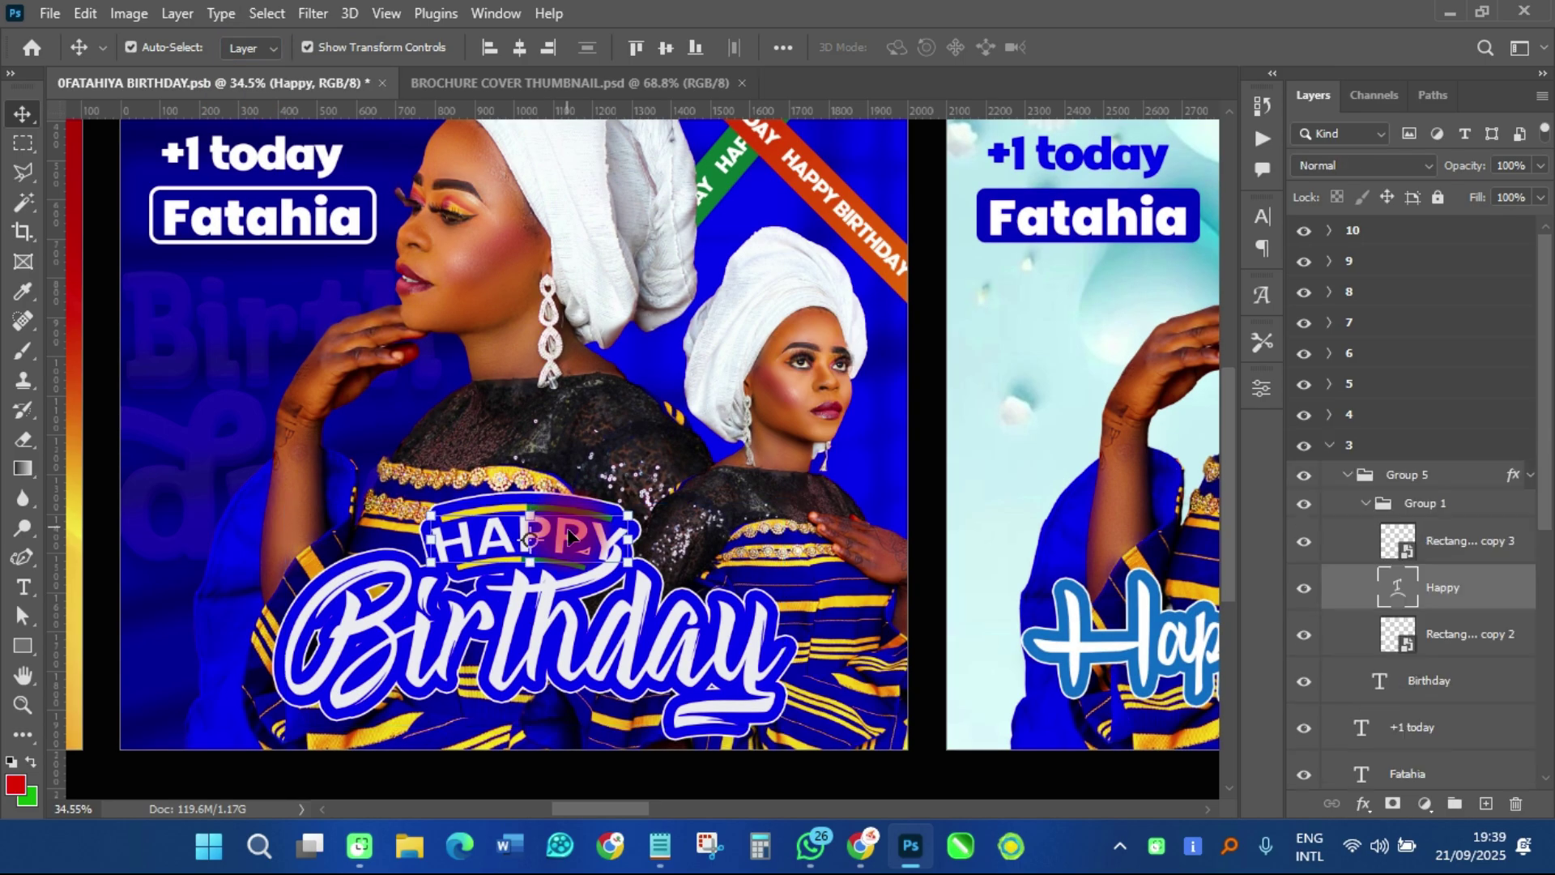
{"action": "scroll", "coordinate": [530, 537], "scroll_direction": "down", "scroll_amount": 3}
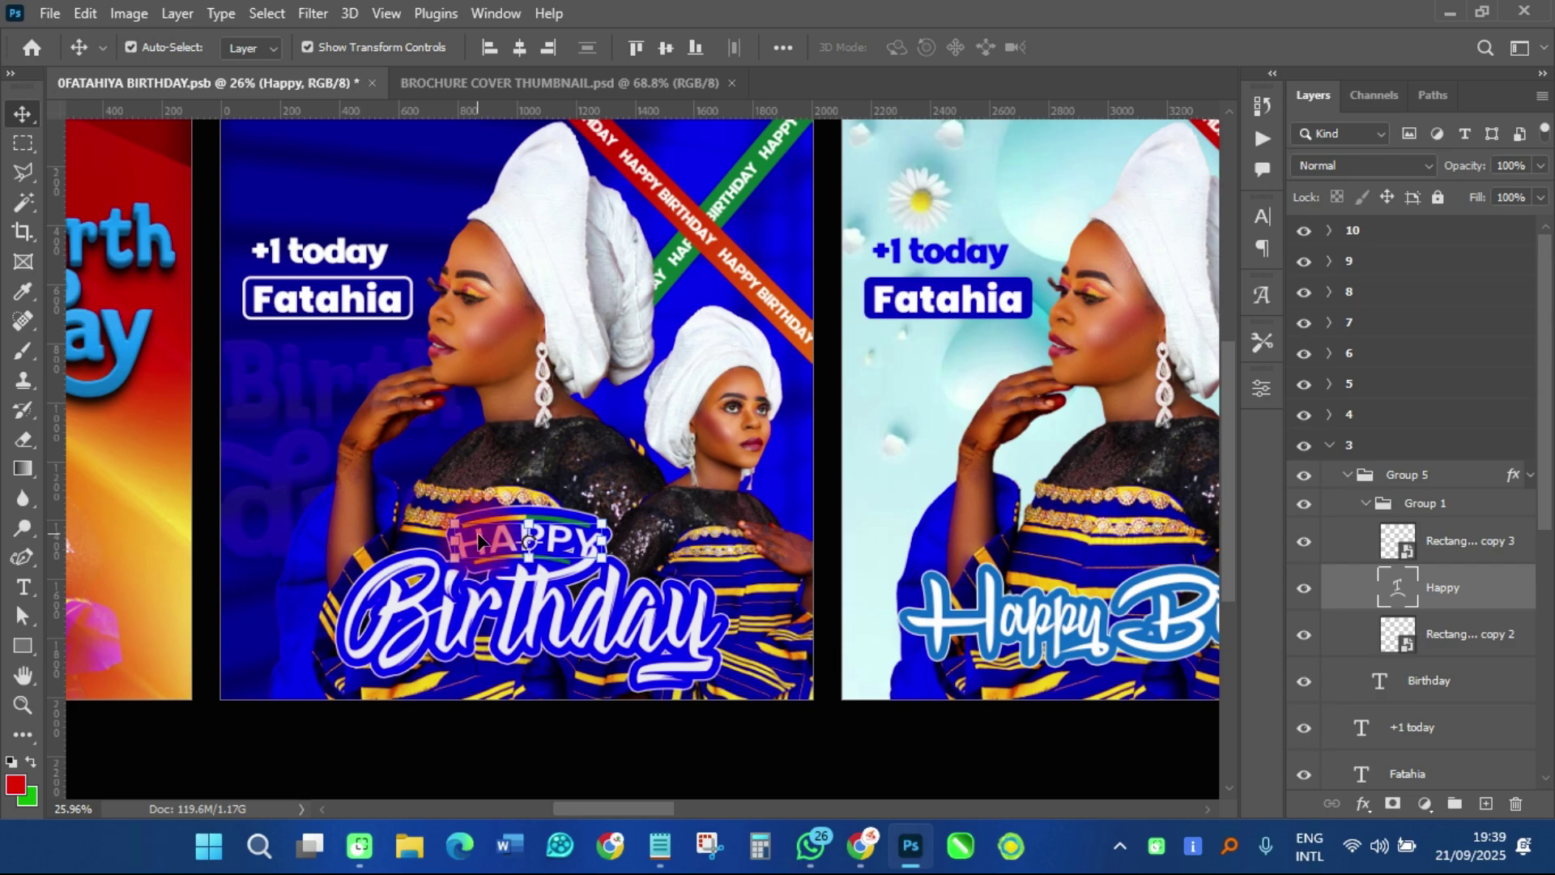
{"action": "left_click_drag", "start_coordinate": [616, 808], "coordinate": [678, 814]}
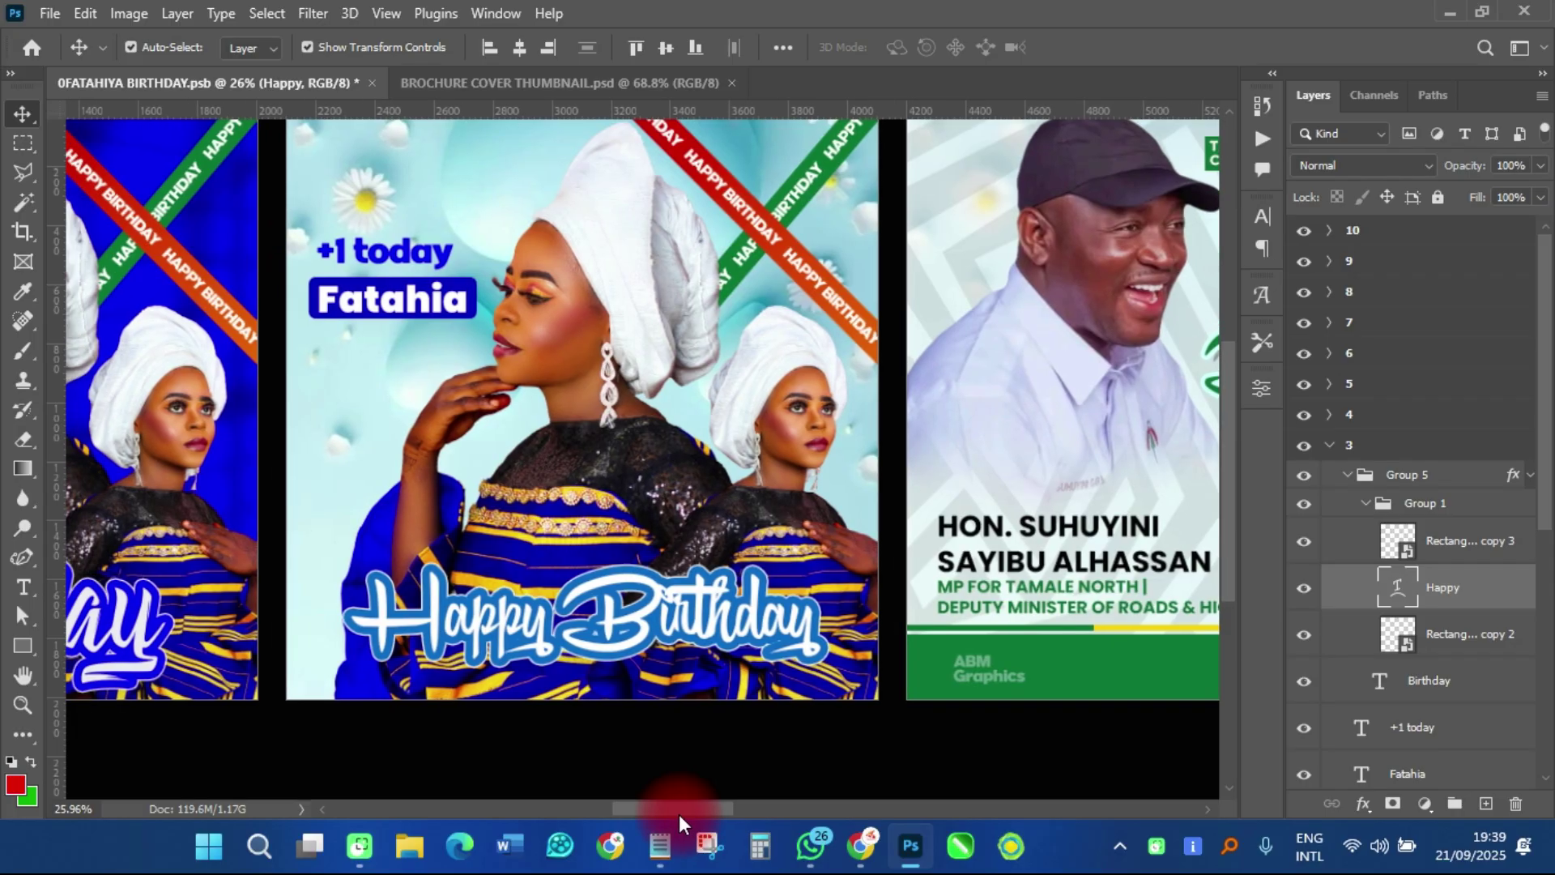
Zoom out and pan past artboard 5 to show the blue Birthday Princess artboard 6
{"action": "scroll", "coordinate": [702, 482], "scroll_direction": "down", "scroll_amount": 2}
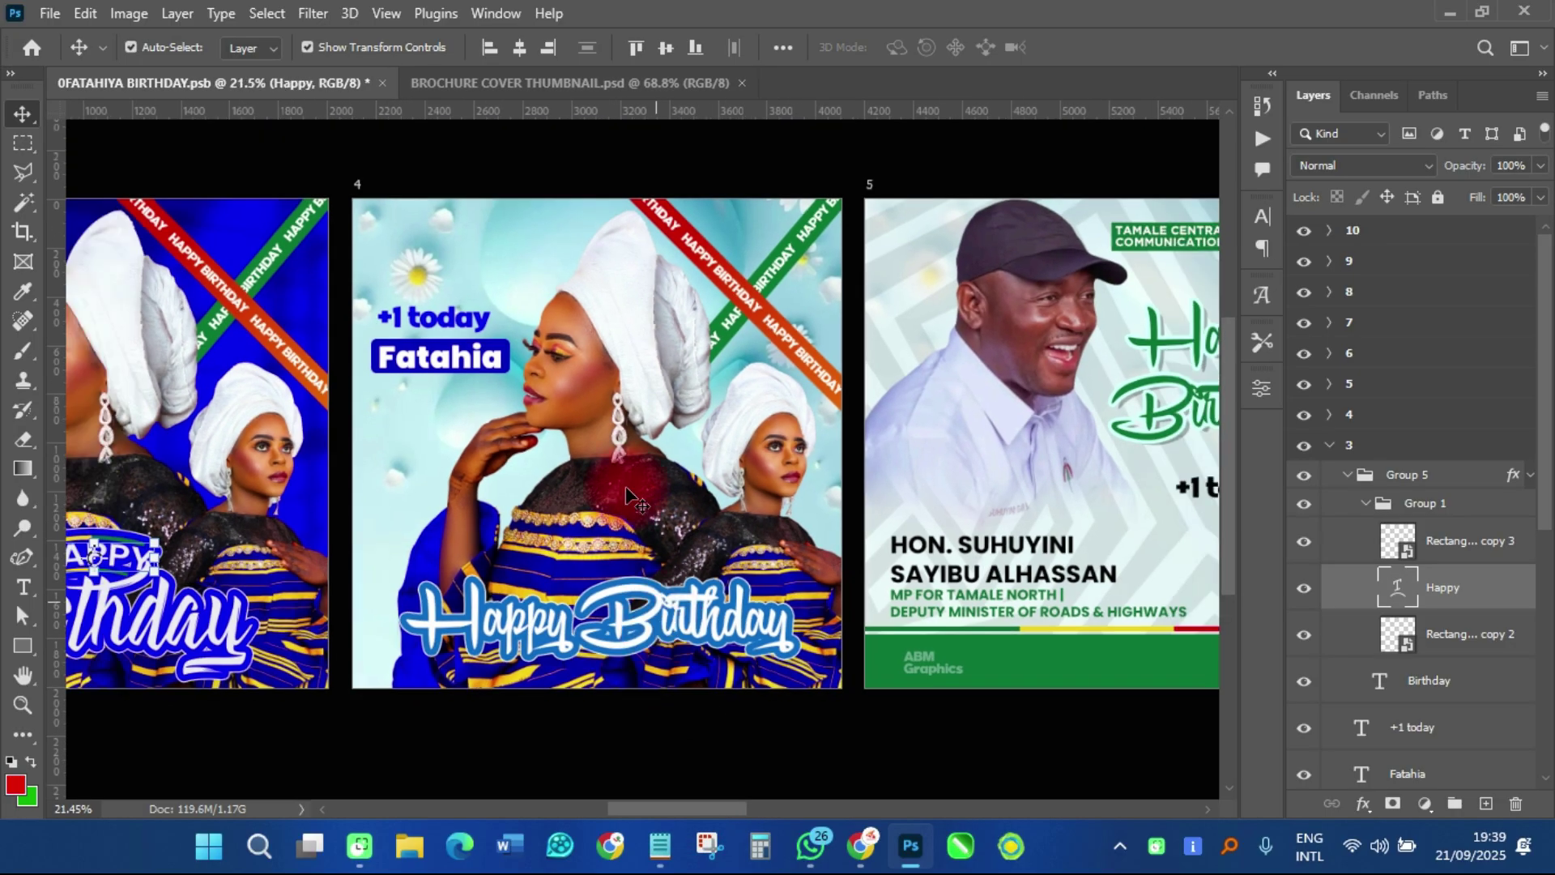
{"action": "scroll", "coordinate": [657, 482], "scroll_direction": "up", "scroll_amount": 1}
{"action": "scroll", "coordinate": [658, 482], "scroll_direction": "up", "scroll_amount": 1}
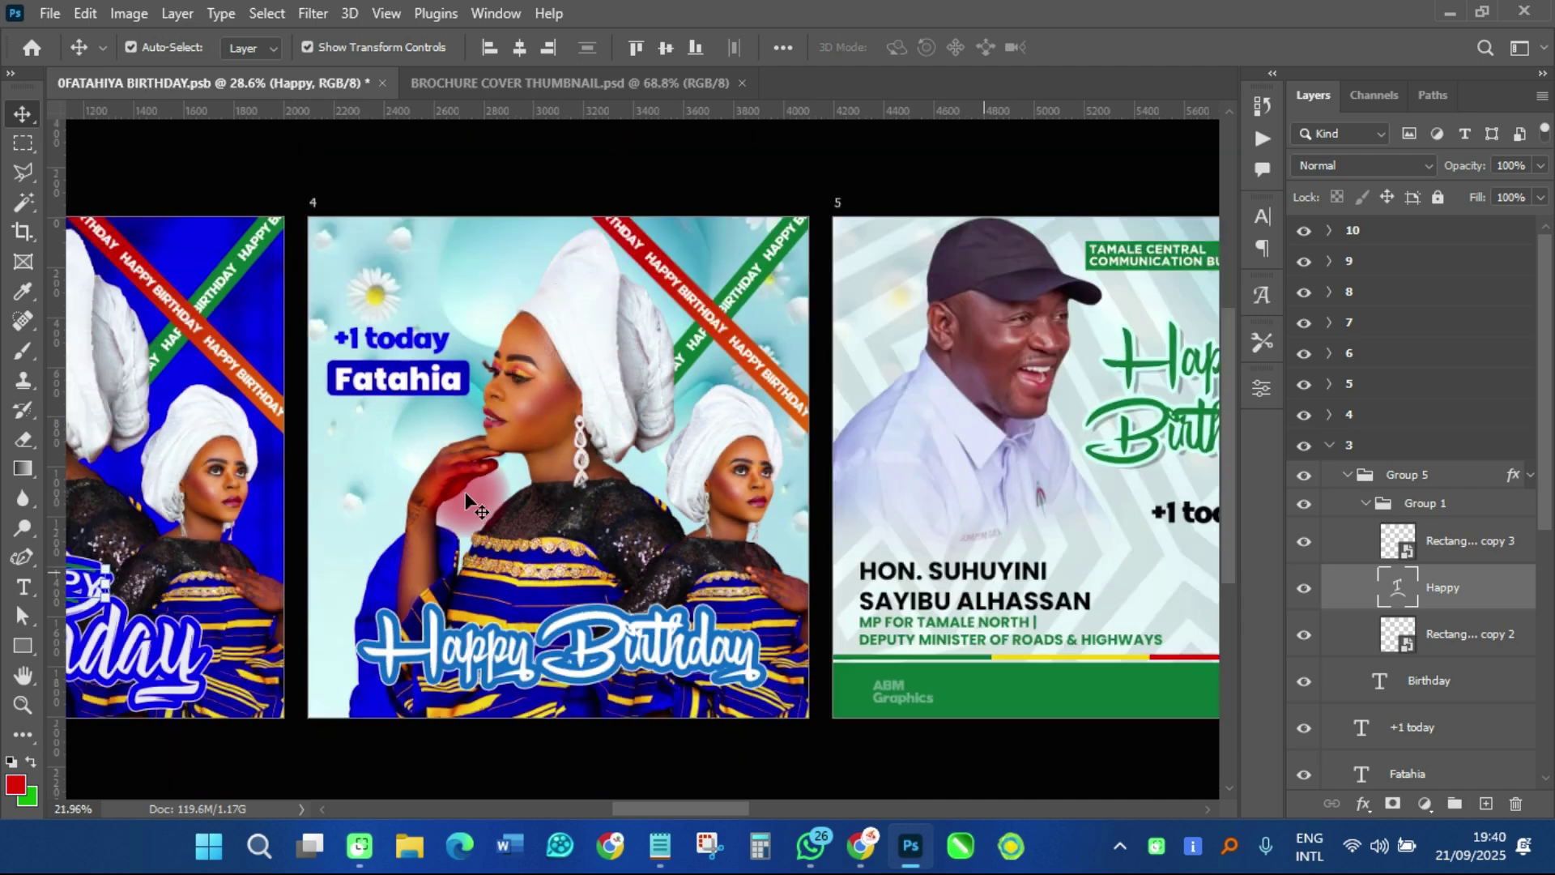
{"action": "scroll", "coordinate": [466, 494], "scroll_direction": "down", "scroll_amount": 1}
{"action": "left_click_drag", "start_coordinate": [656, 805], "coordinate": [698, 814]}
{"action": "scroll", "coordinate": [729, 541], "scroll_direction": "up", "scroll_amount": 1}
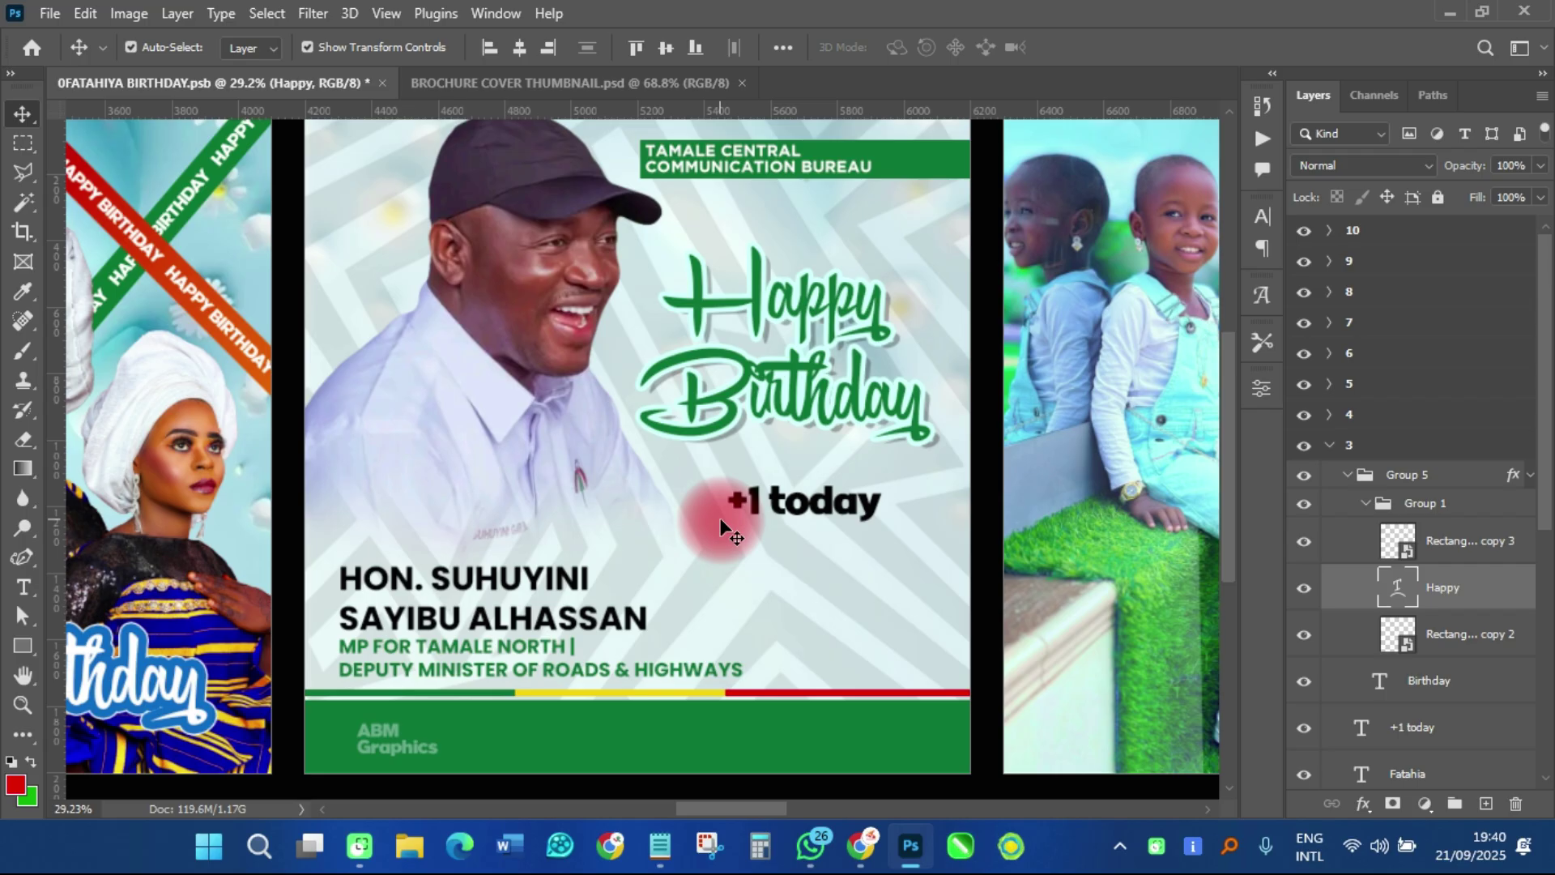
{"action": "scroll", "coordinate": [590, 527], "scroll_direction": "down", "scroll_amount": 1}
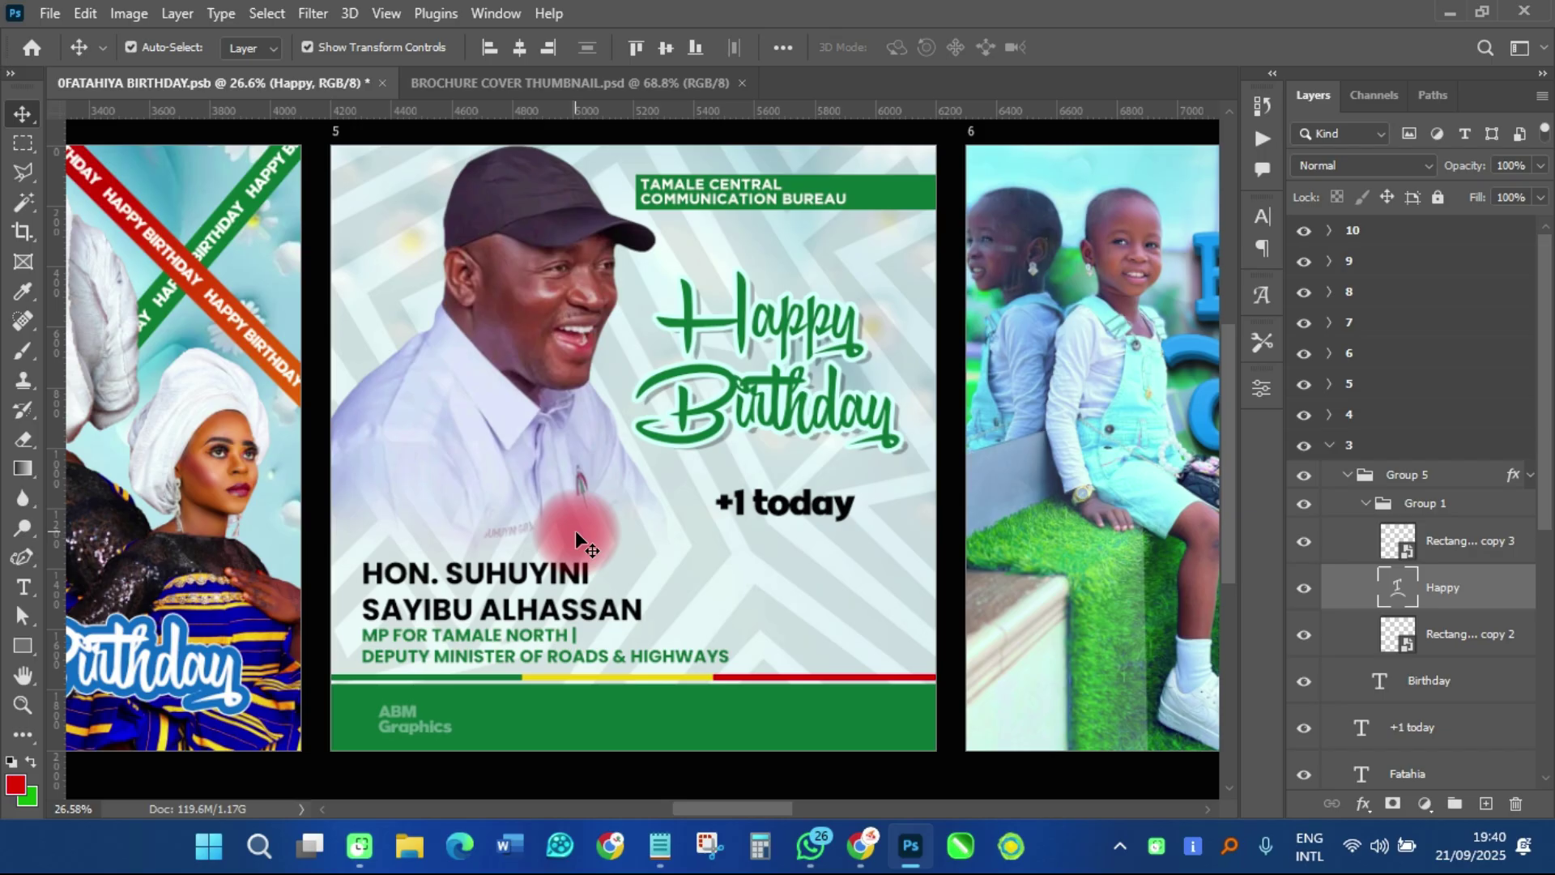
{"action": "scroll", "coordinate": [530, 522], "scroll_direction": "down", "scroll_amount": 1}
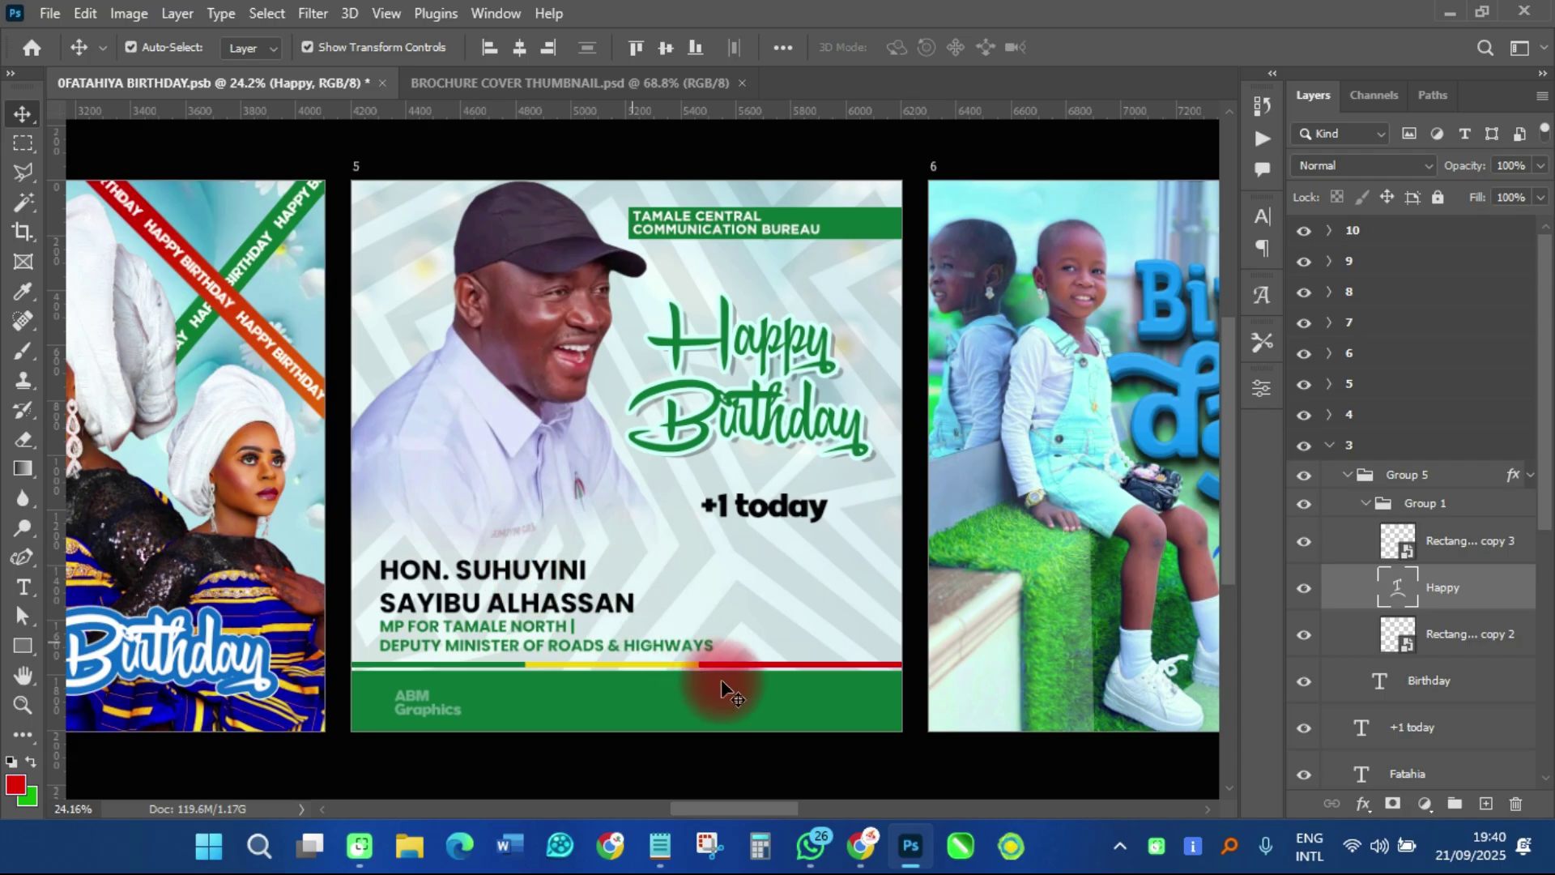
{"action": "left_click_drag", "start_coordinate": [716, 805], "coordinate": [760, 822]}
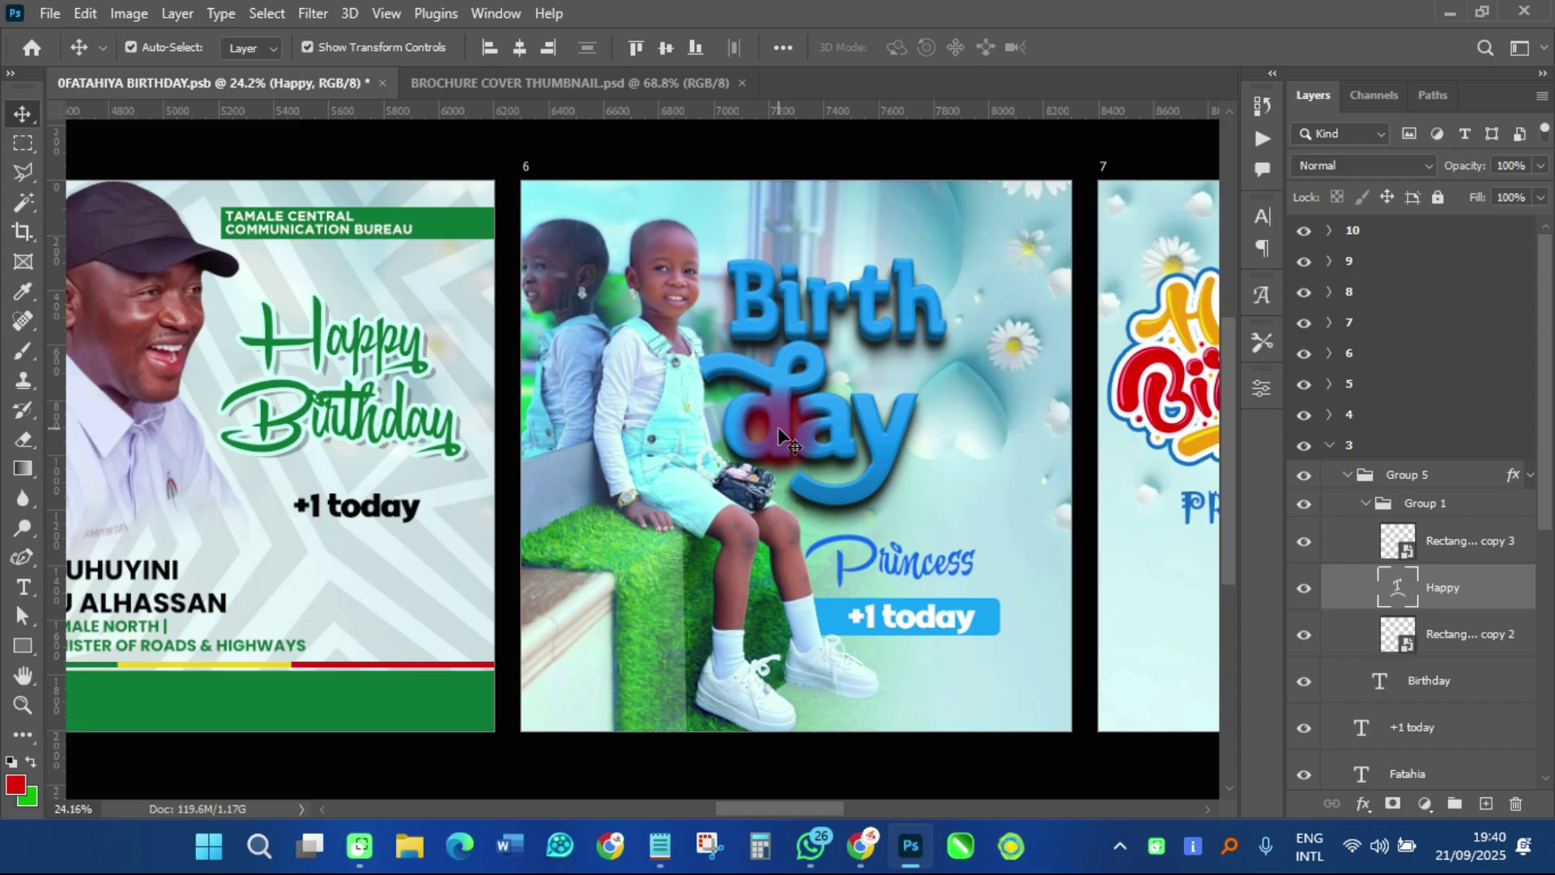
Auto-select Layer 7, the girls' photo on artboard 6
{"action": "left_click", "coordinate": [664, 420]}
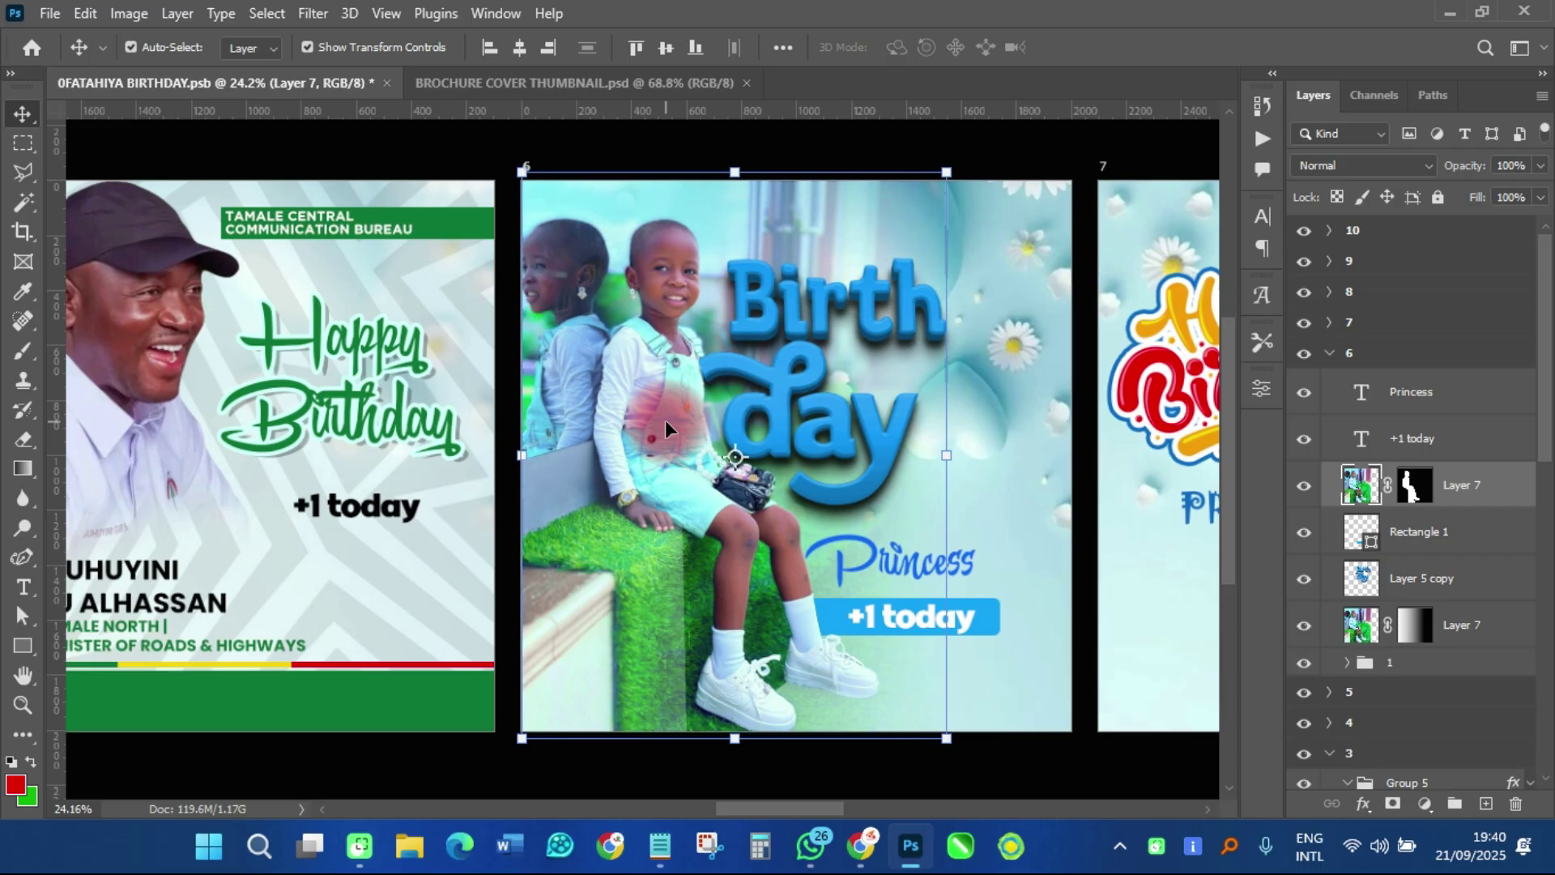
{"action": "scroll", "coordinate": [669, 413], "scroll_direction": "up", "scroll_amount": 3}
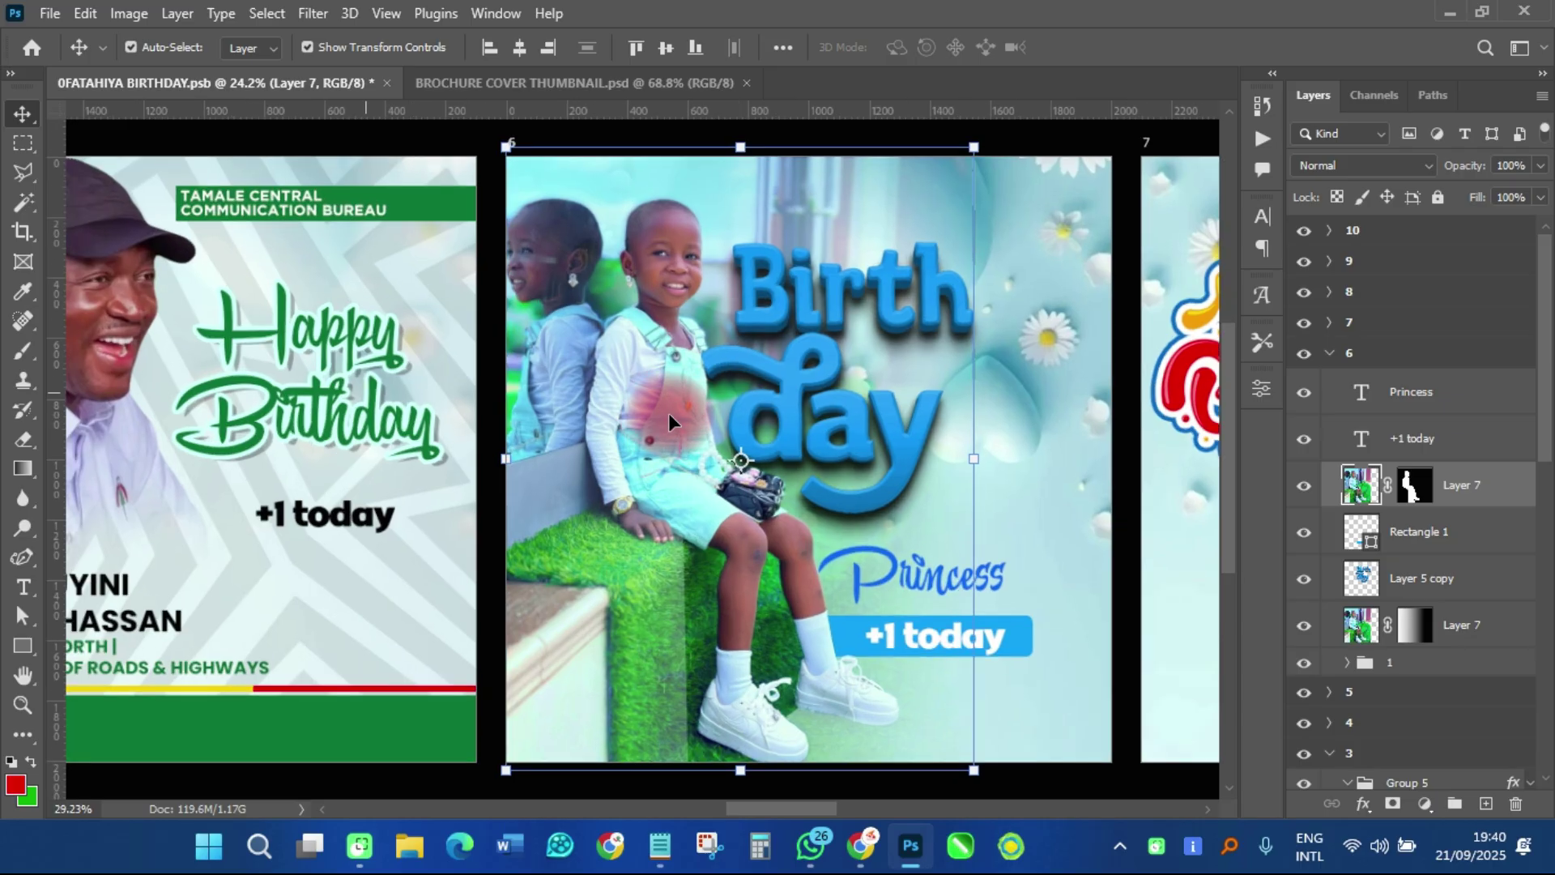
{"action": "scroll", "coordinate": [528, 333], "scroll_direction": "down", "scroll_amount": 3}
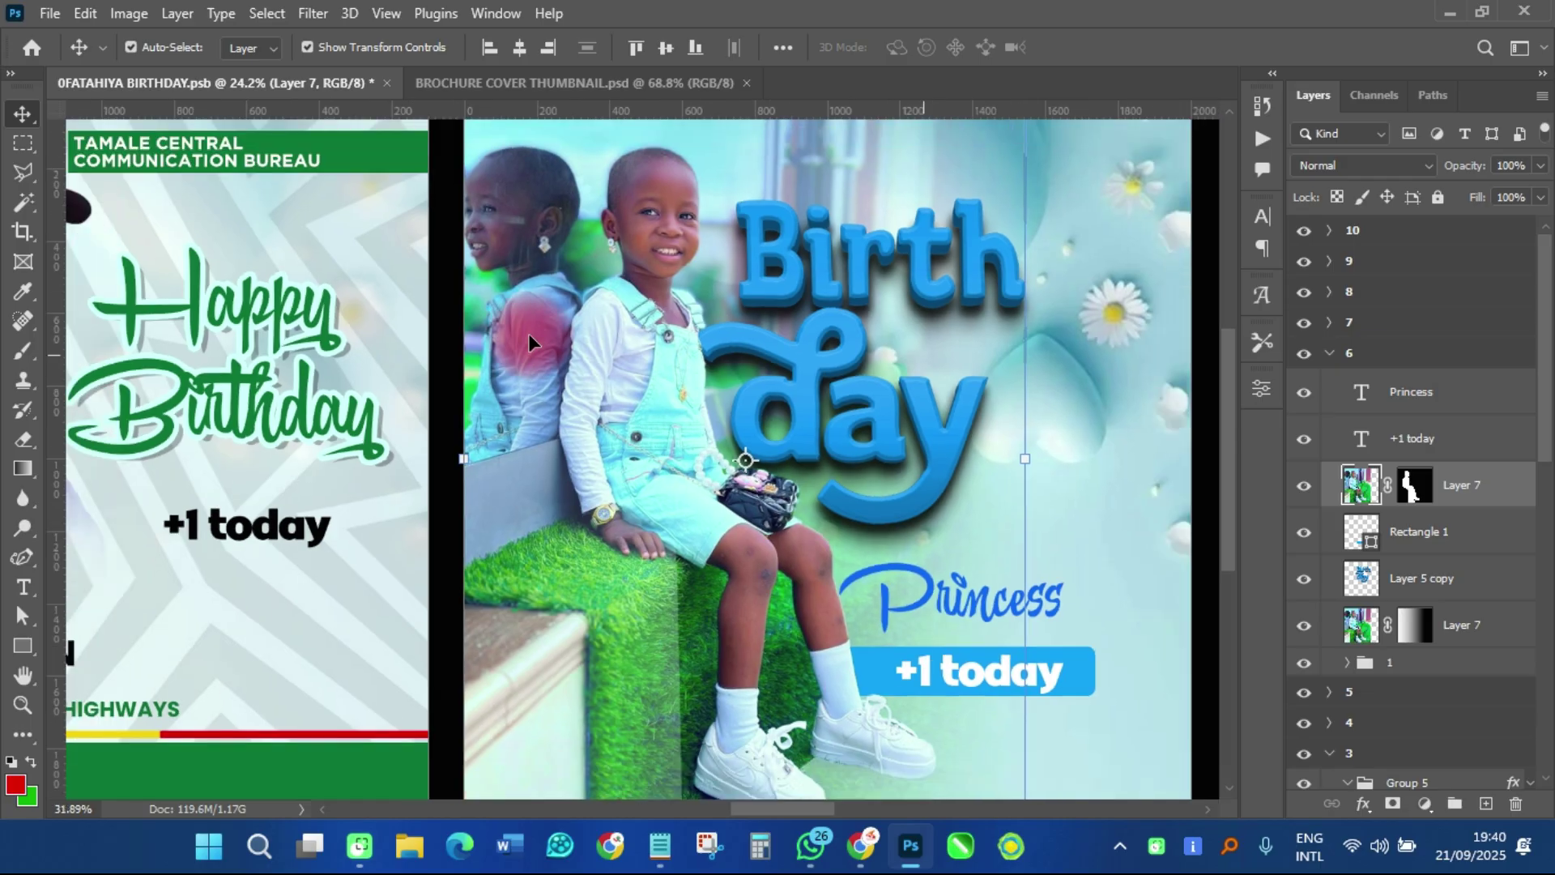
{"action": "scroll", "coordinate": [664, 397], "scroll_direction": "down", "scroll_amount": 1}
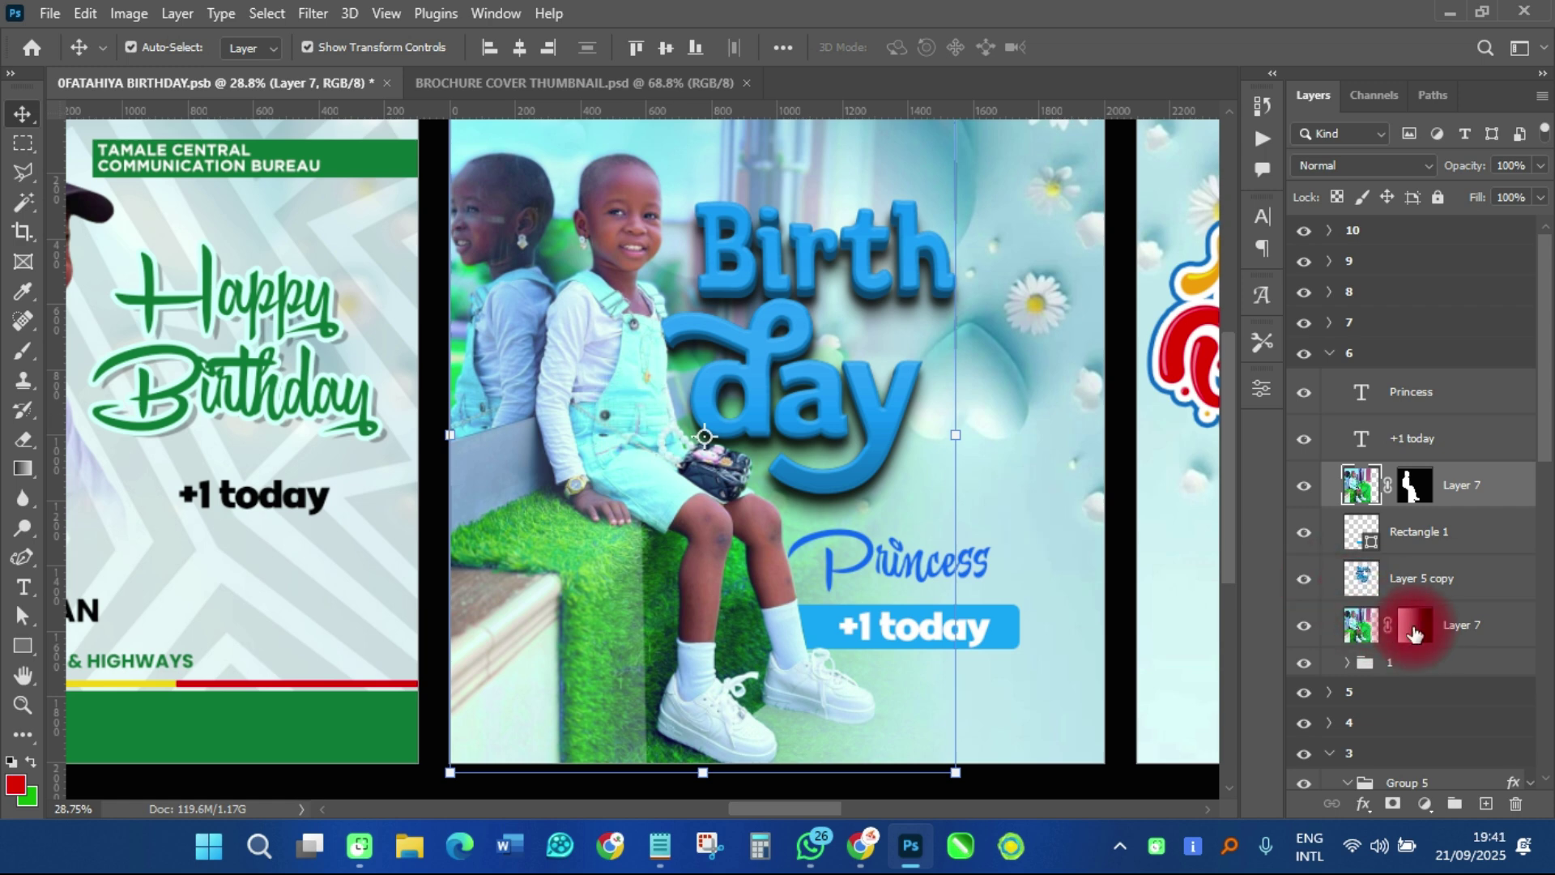
Hide and re-show the top photo layer while inspecting the lower photo layer and its mask
{"action": "left_click", "coordinate": [1310, 489]}
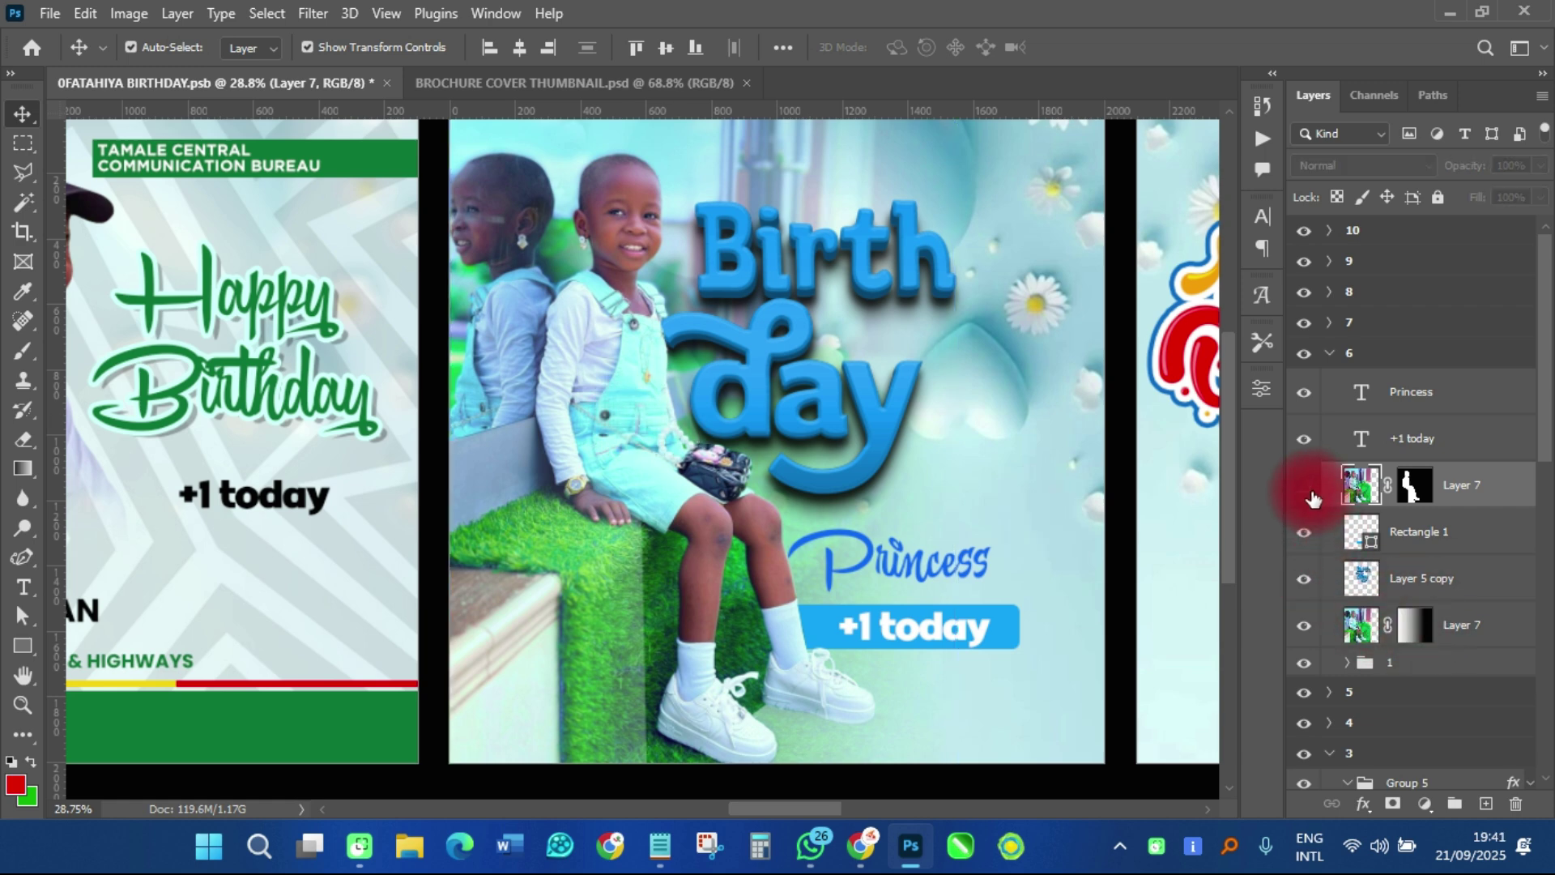
{"action": "left_click", "coordinate": [1461, 636]}
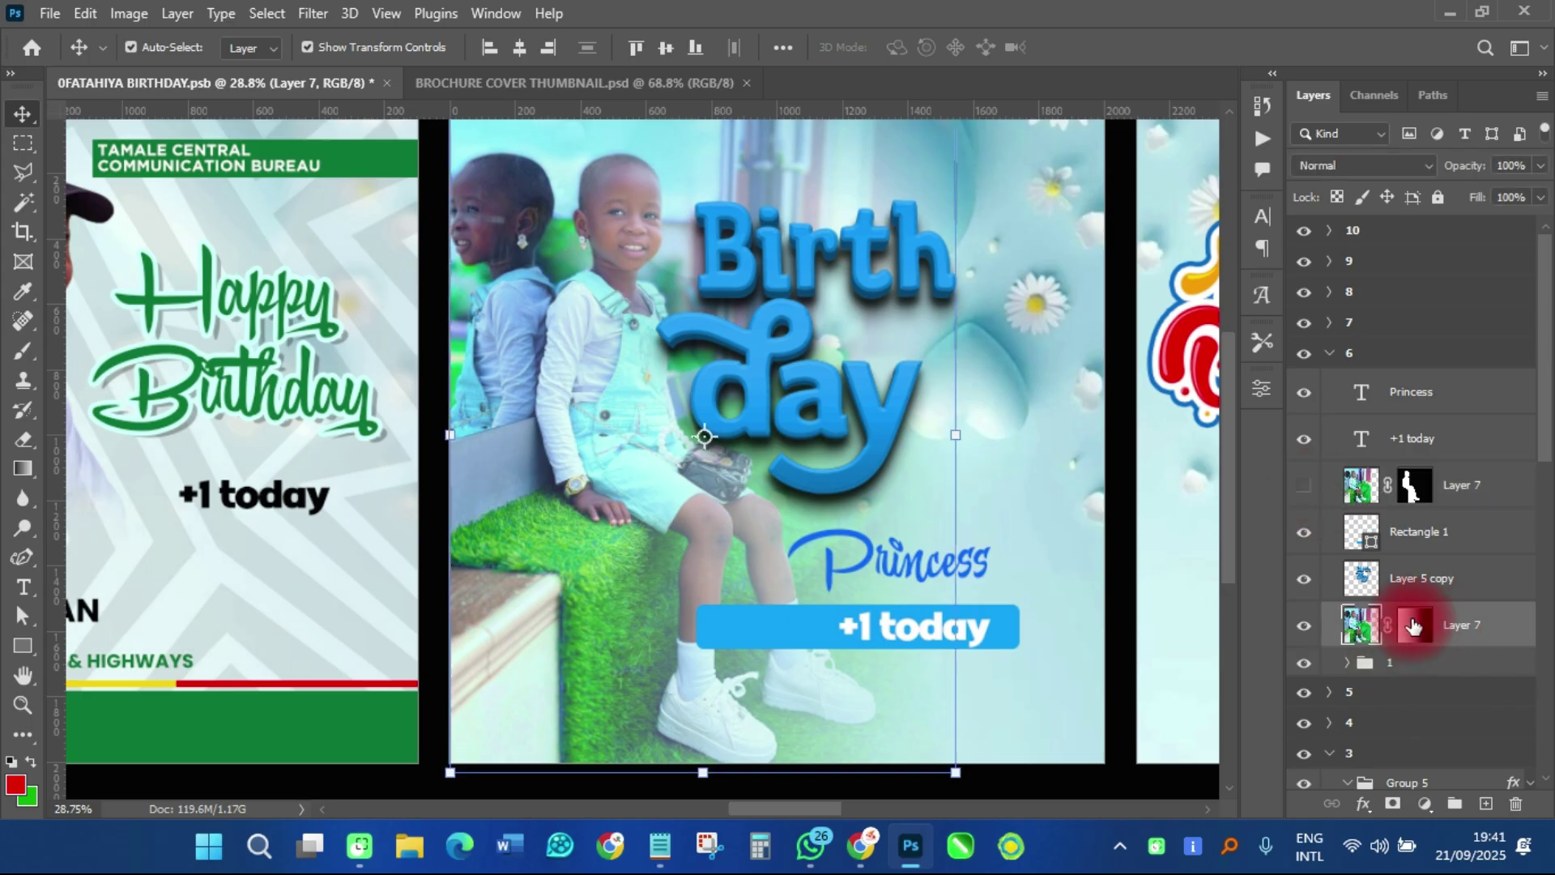
{"action": "left_click", "coordinate": [1427, 630]}
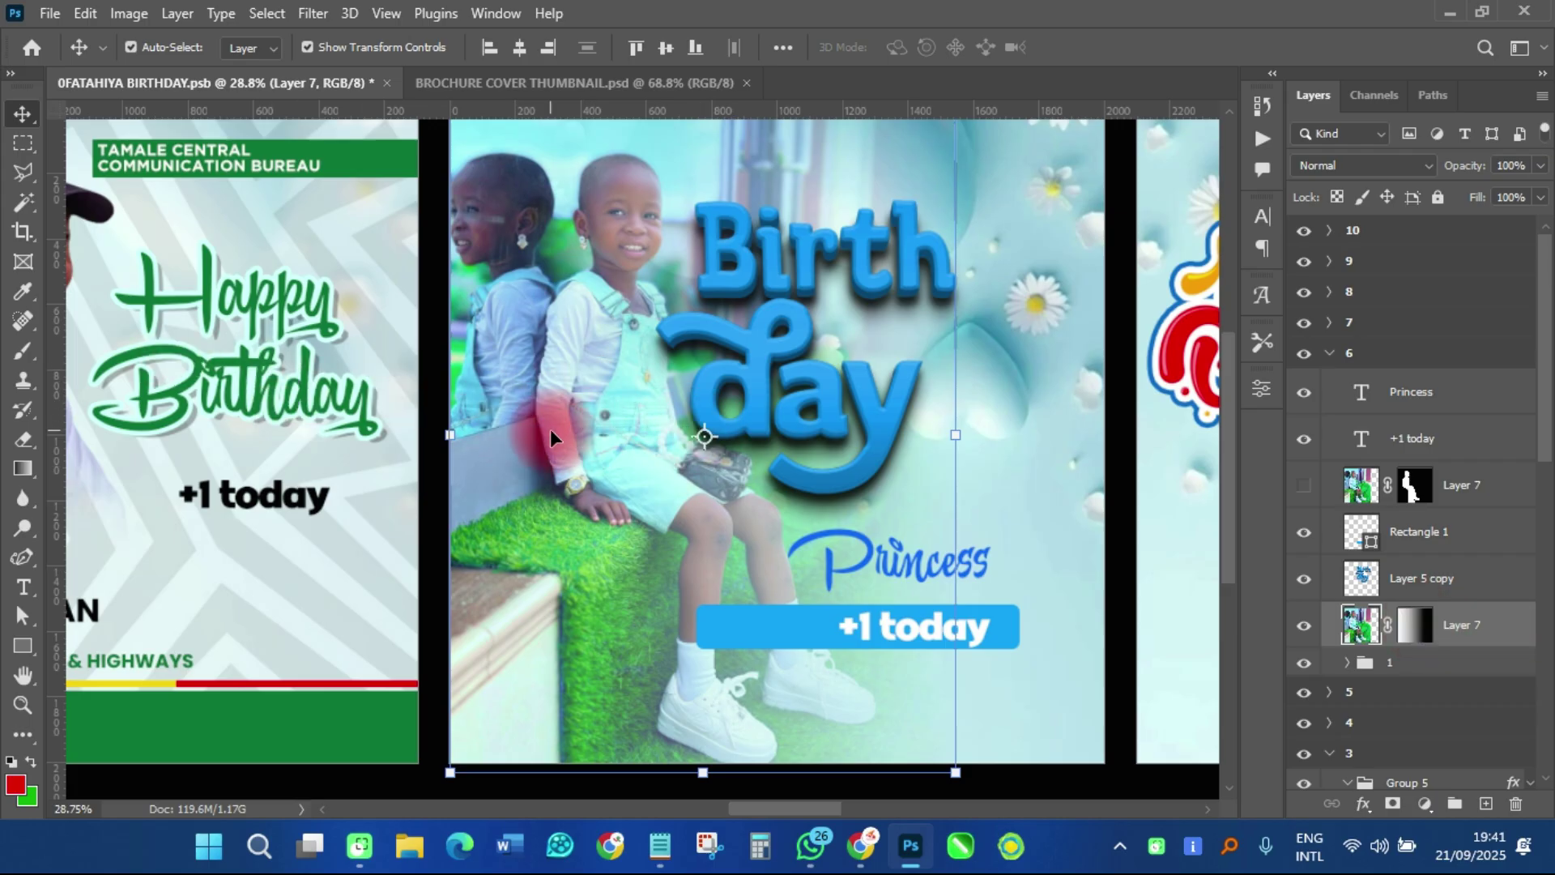
{"action": "left_click", "coordinate": [1305, 485]}
{"action": "left_click", "coordinate": [1305, 485]}
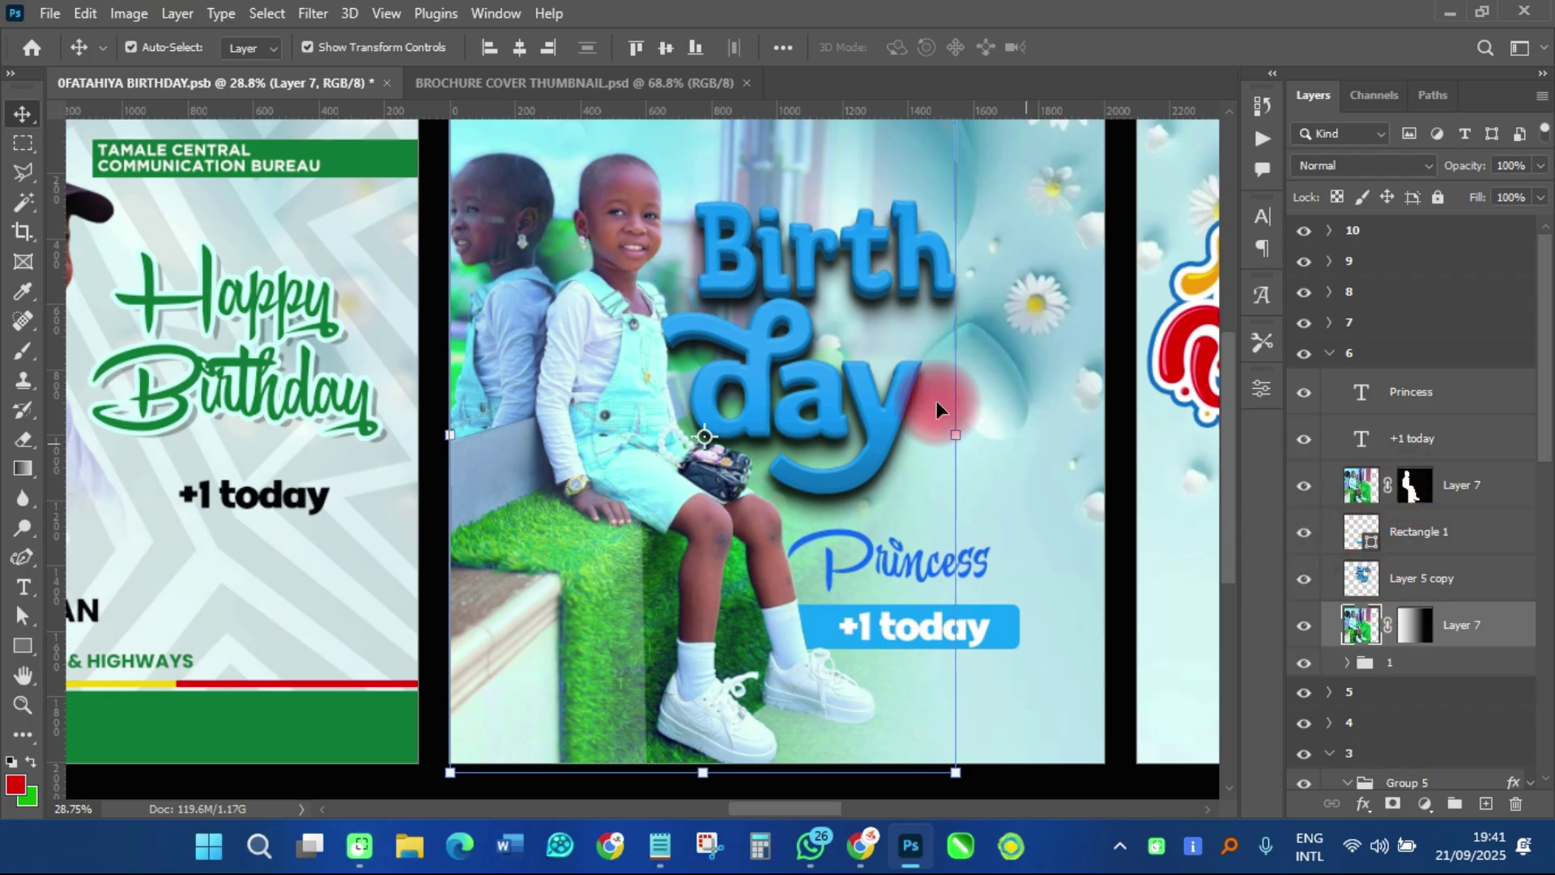
Reposition the blue Birthday heading (Layer 5 copy), nudging it down-left, then right and slightly up
{"action": "left_click_drag", "start_coordinate": [805, 315], "coordinate": [760, 326]}
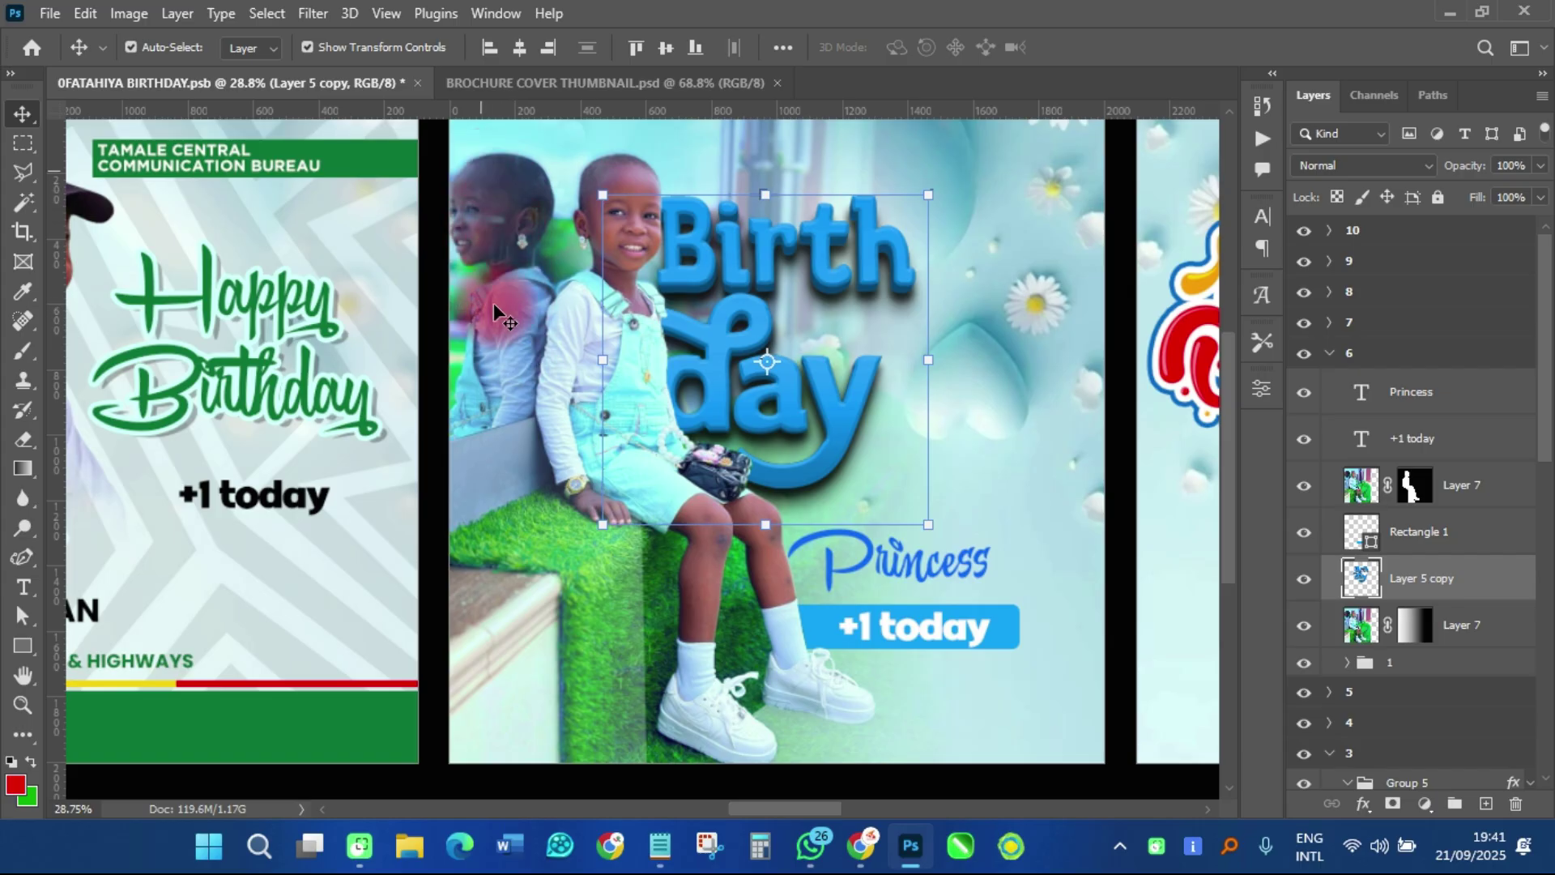
{"action": "scroll", "coordinate": [507, 571], "scroll_direction": "down", "scroll_amount": 1}
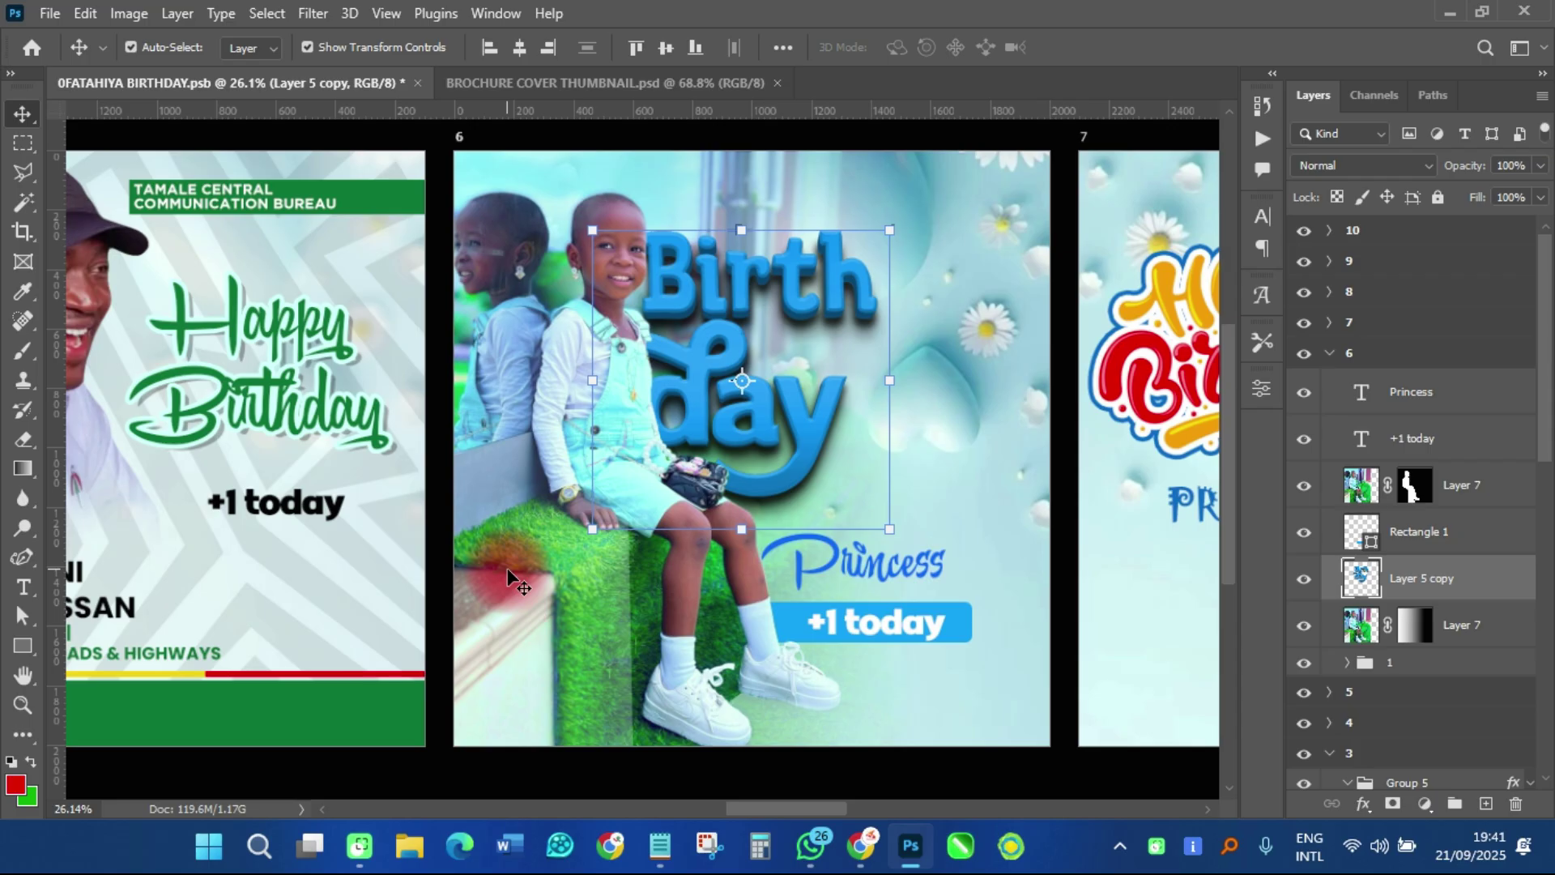
{"action": "scroll", "coordinate": [517, 311], "scroll_direction": "up", "scroll_amount": 3}
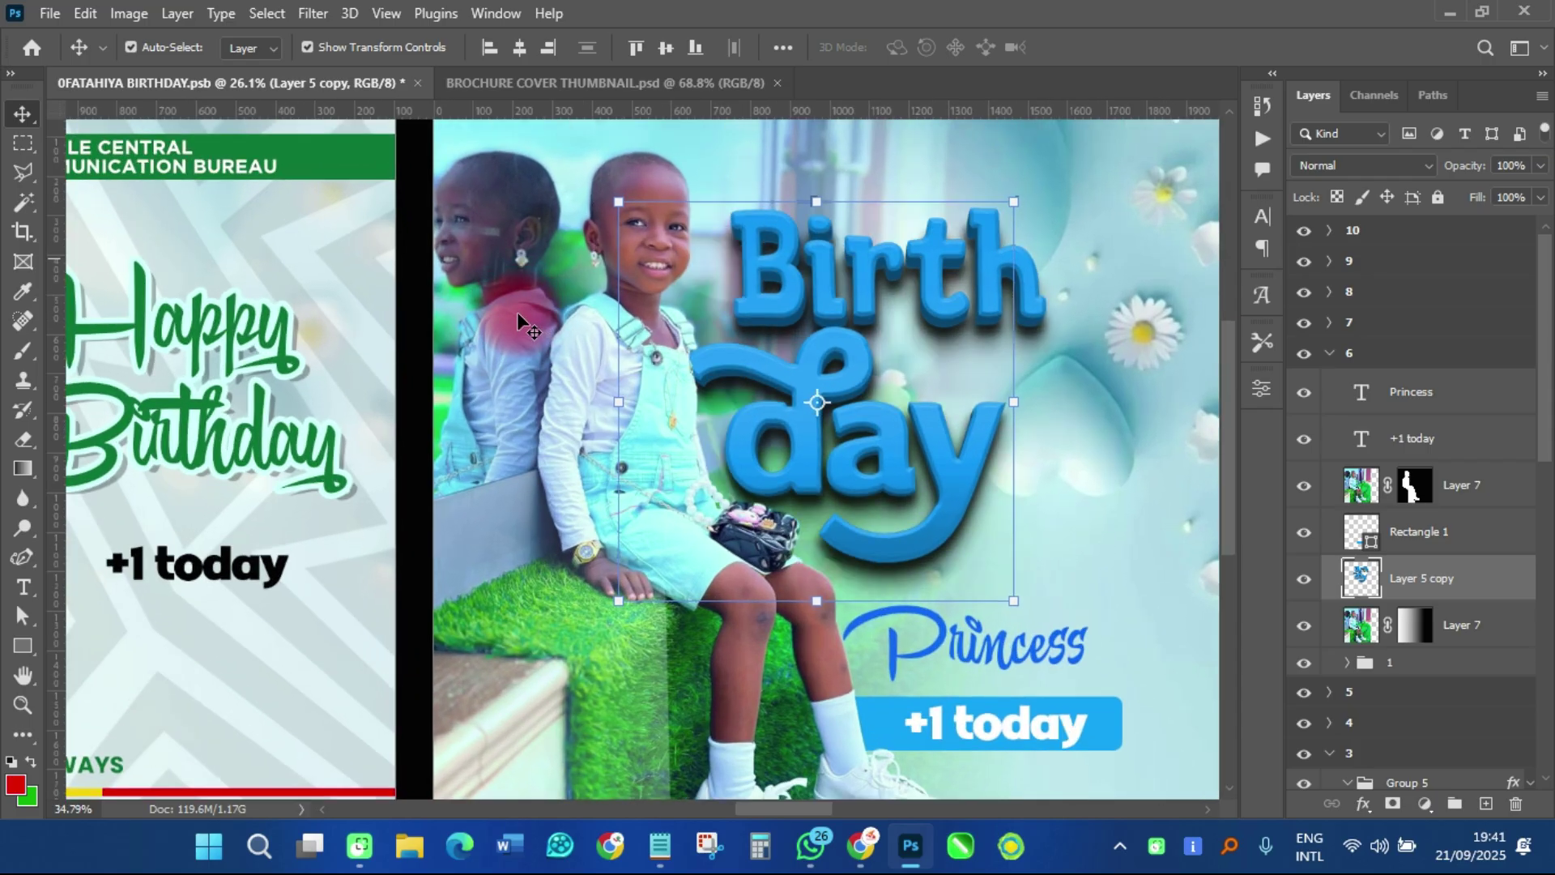
{"action": "scroll", "coordinate": [517, 314], "scroll_direction": "up", "scroll_amount": 1}
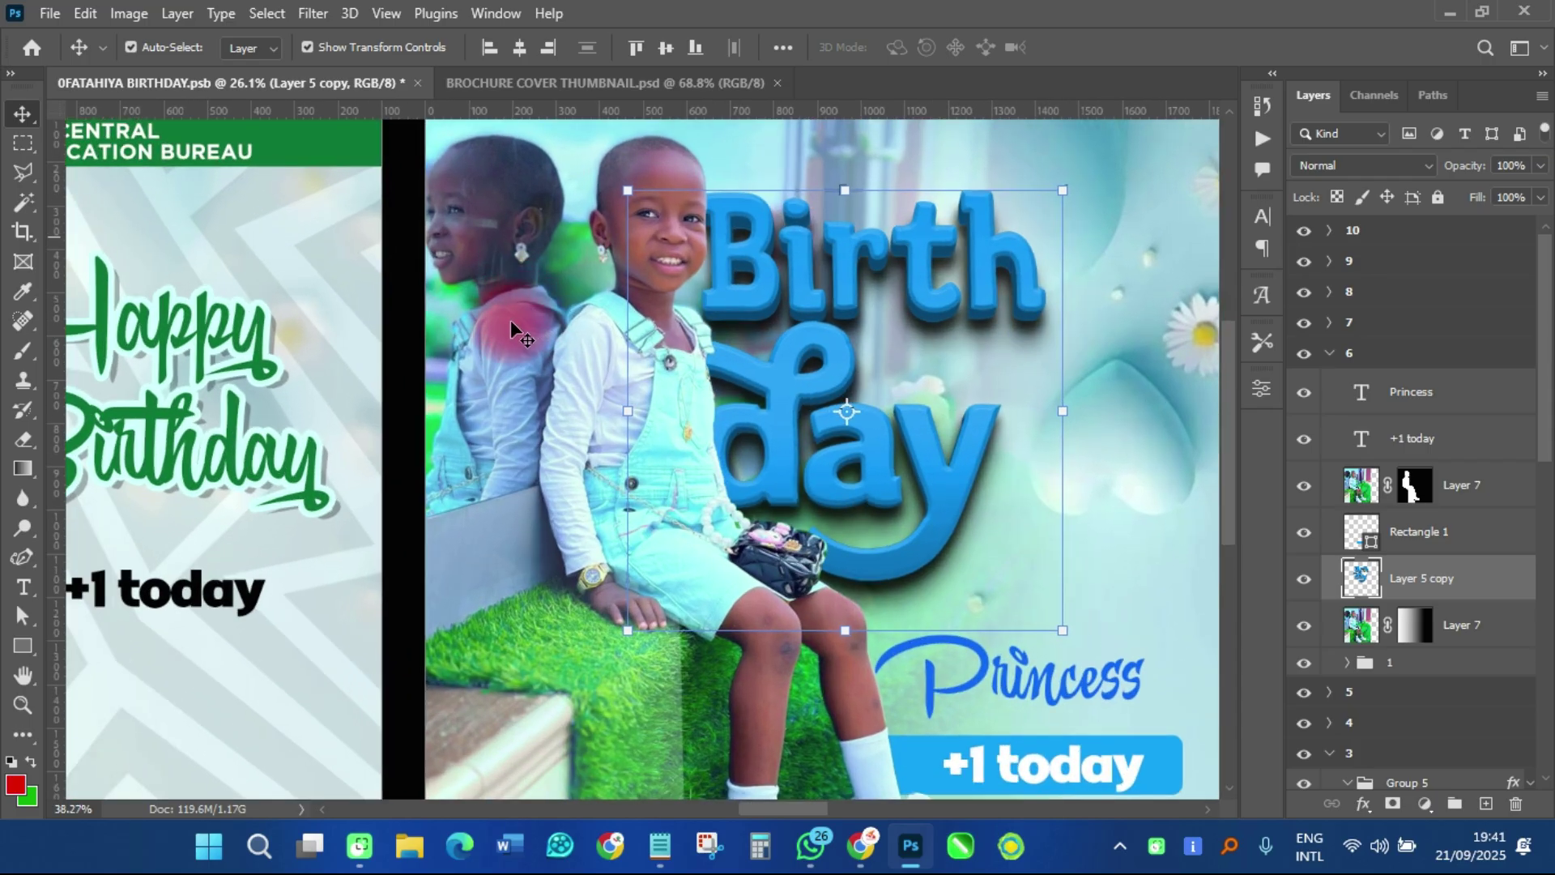
{"action": "scroll", "coordinate": [512, 319], "scroll_direction": "up", "scroll_amount": 2}
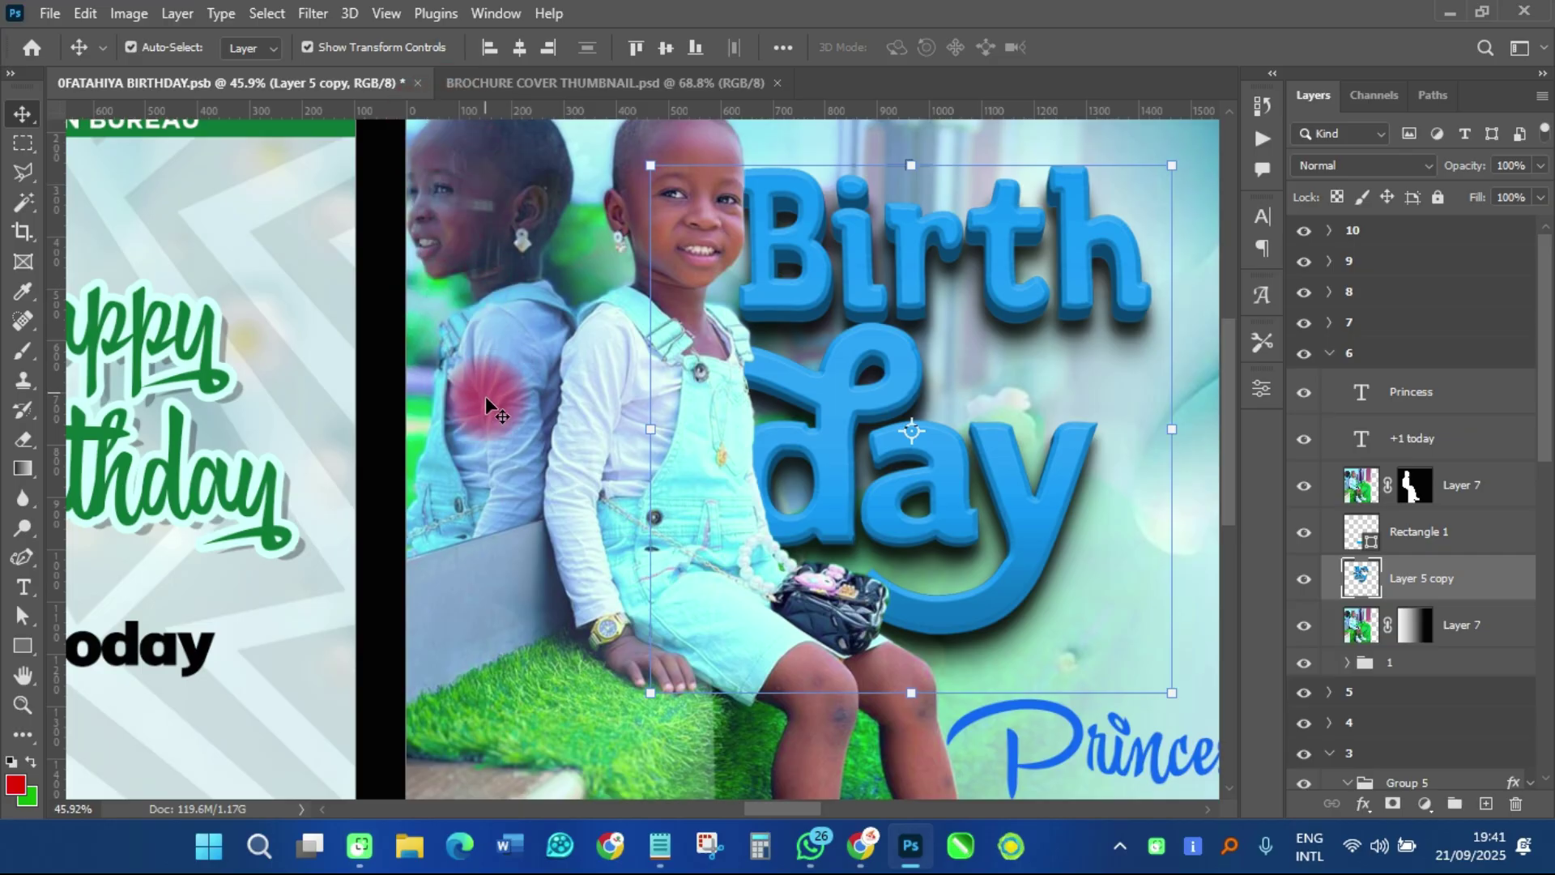
{"action": "scroll", "coordinate": [484, 396], "scroll_direction": "down", "scroll_amount": 4}
{"action": "scroll", "coordinate": [455, 474], "scroll_direction": "down", "scroll_amount": 1}
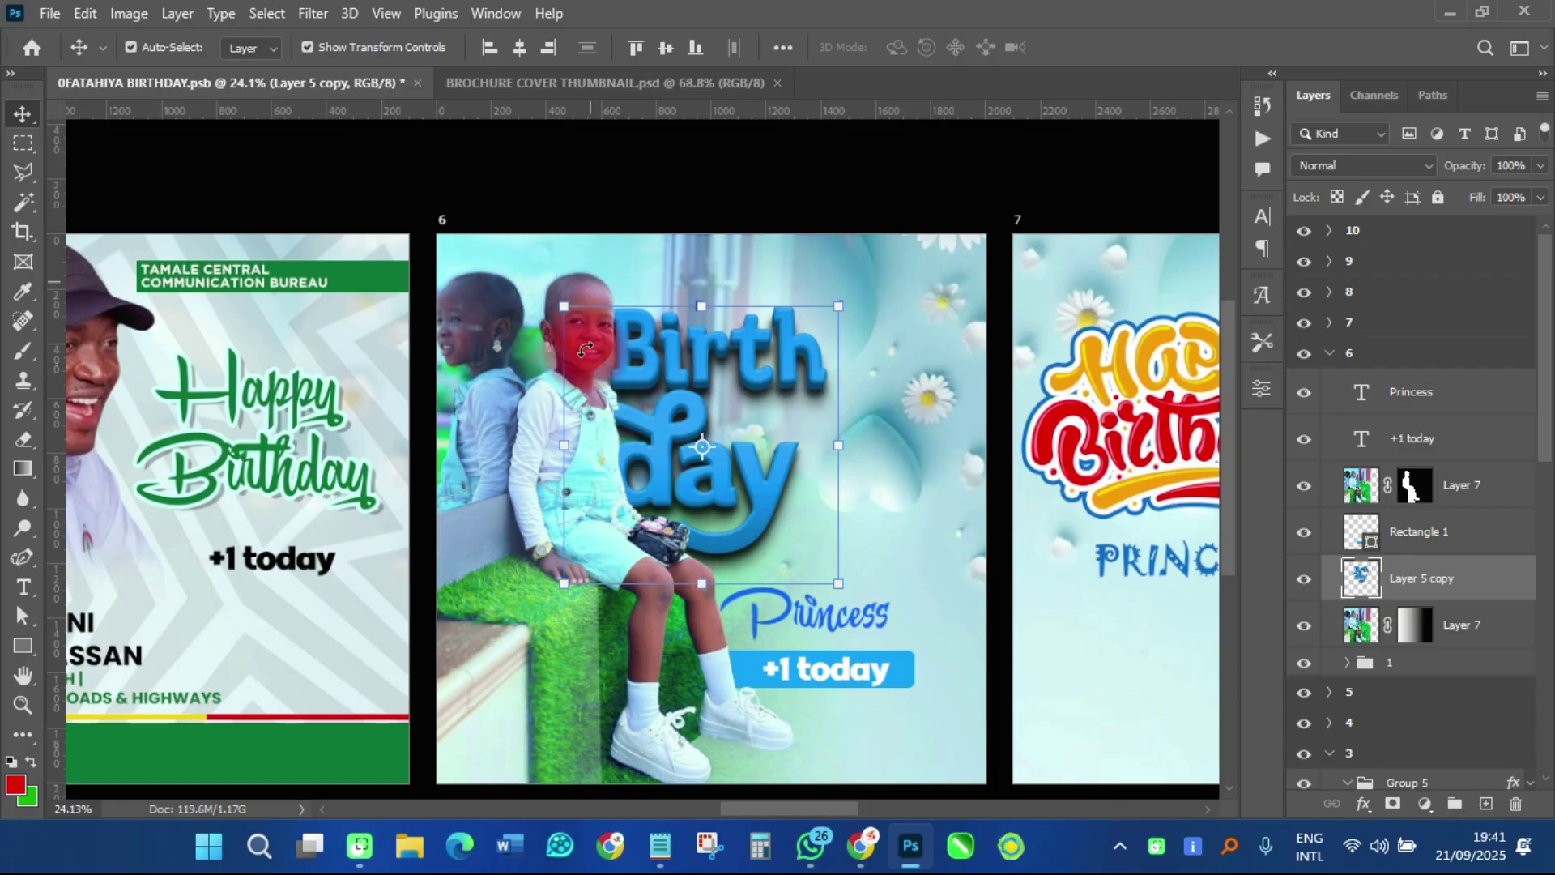
{"action": "scroll", "coordinate": [535, 364], "scroll_direction": "down", "scroll_amount": 1}
{"action": "scroll", "coordinate": [577, 405], "scroll_direction": "up", "scroll_amount": 2}
{"action": "scroll", "coordinate": [612, 450], "scroll_direction": "up", "scroll_amount": 1}
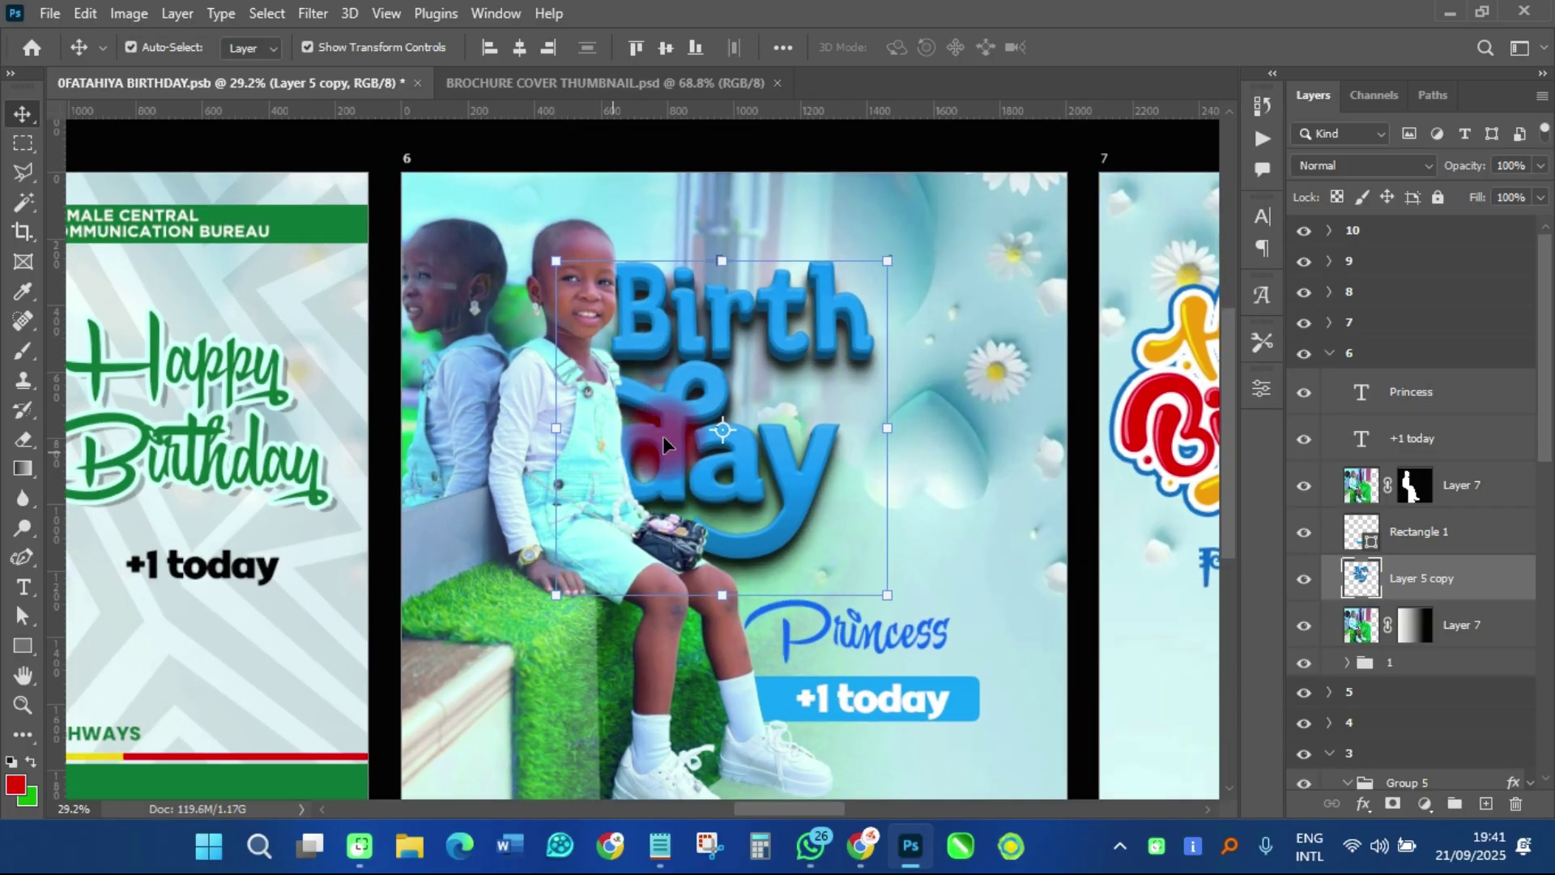
{"action": "mouse_move", "coordinate": [687, 400]}
{"action": "left_mouse_down"}
{"action": "mouse_move", "coordinate": [737, 405]}
{"action": "mouse_move", "coordinate": [714, 405]}
{"action": "left_mouse_up"}
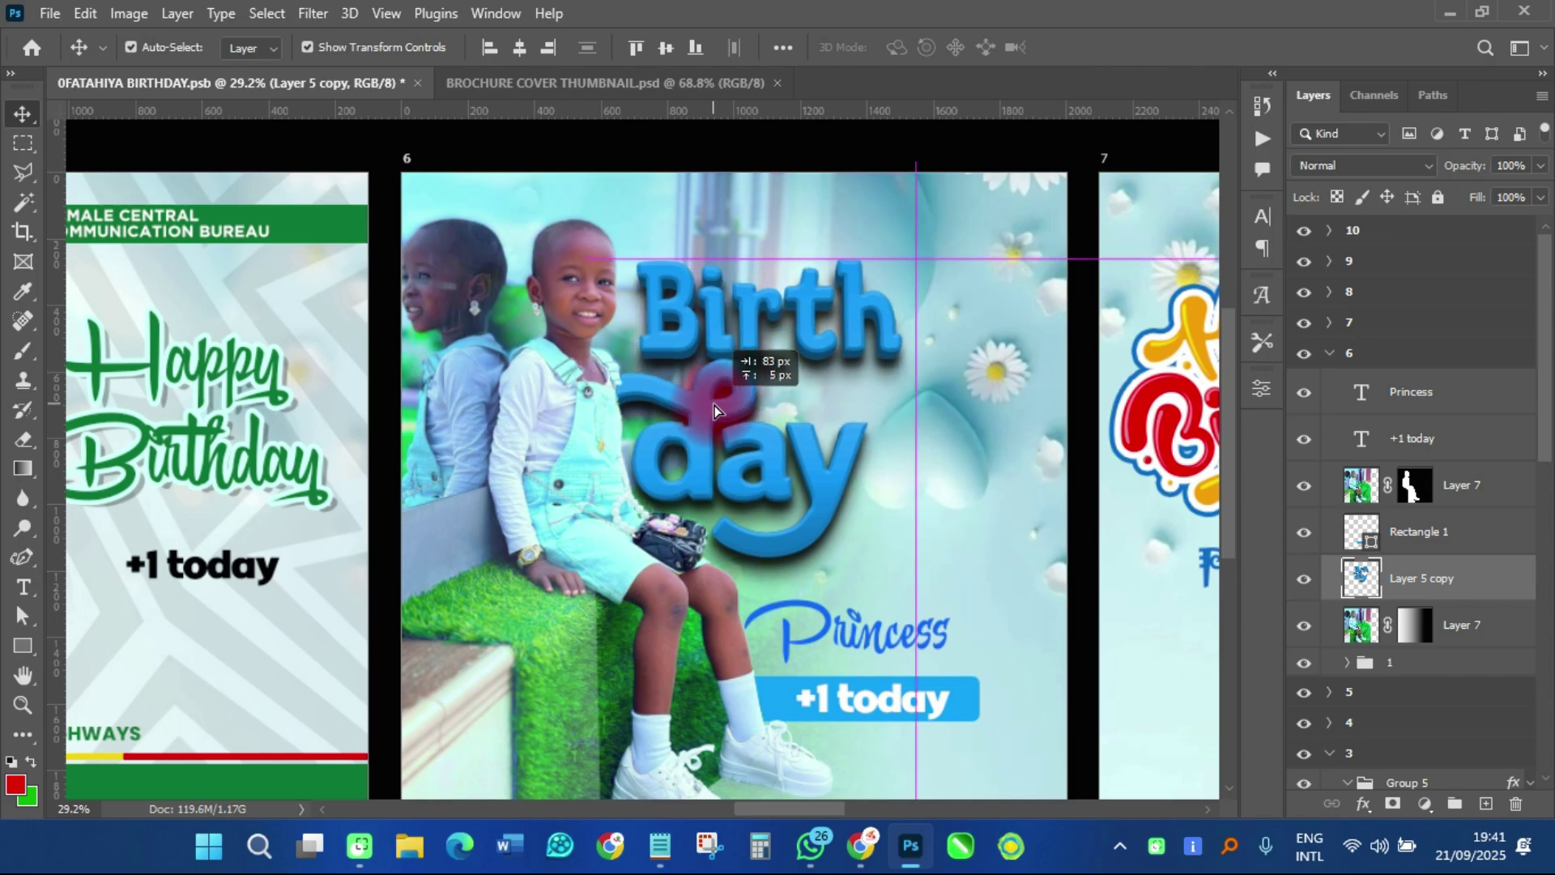
Scroll on to artboard 7, the red-and-yellow Happy Birthday Princess flyer
{"action": "scroll", "coordinate": [620, 406], "scroll_direction": "down", "scroll_amount": 3}
{"action": "scroll", "coordinate": [572, 409], "scroll_direction": "down", "scroll_amount": 3}
{"action": "scroll", "coordinate": [705, 444], "scroll_direction": "up", "scroll_amount": 4}
{"action": "scroll", "coordinate": [684, 417], "scroll_direction": "up", "scroll_amount": 3}
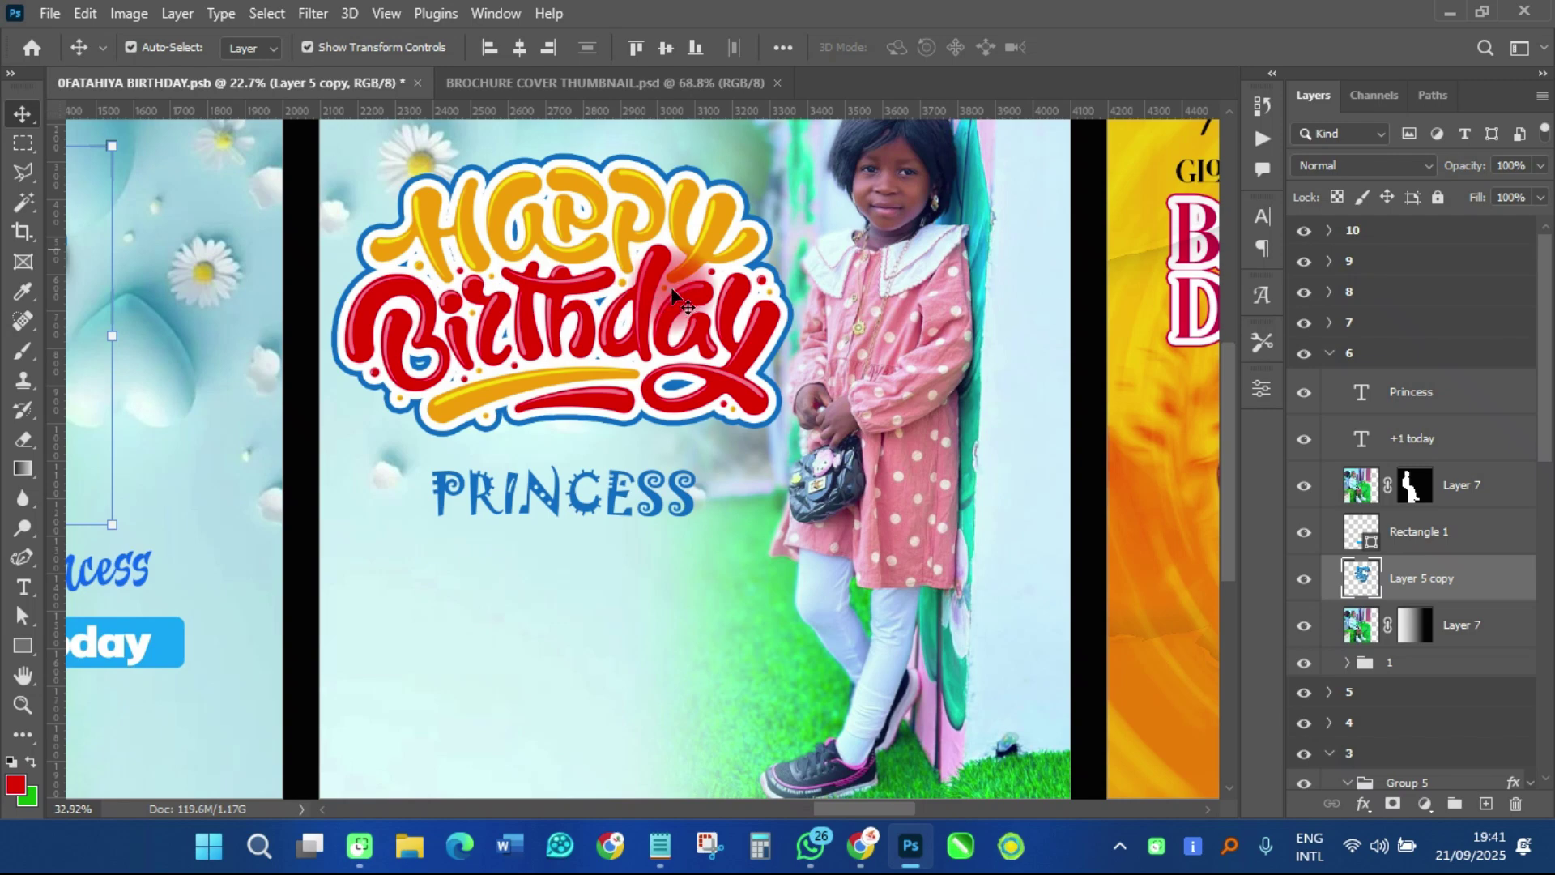
Zoom out over the Glorious Birth Day flyers and select the Screen-blended kindpng_4992165 layer on artboard 9
{"action": "scroll", "coordinate": [724, 318], "scroll_direction": "down", "scroll_amount": 3}
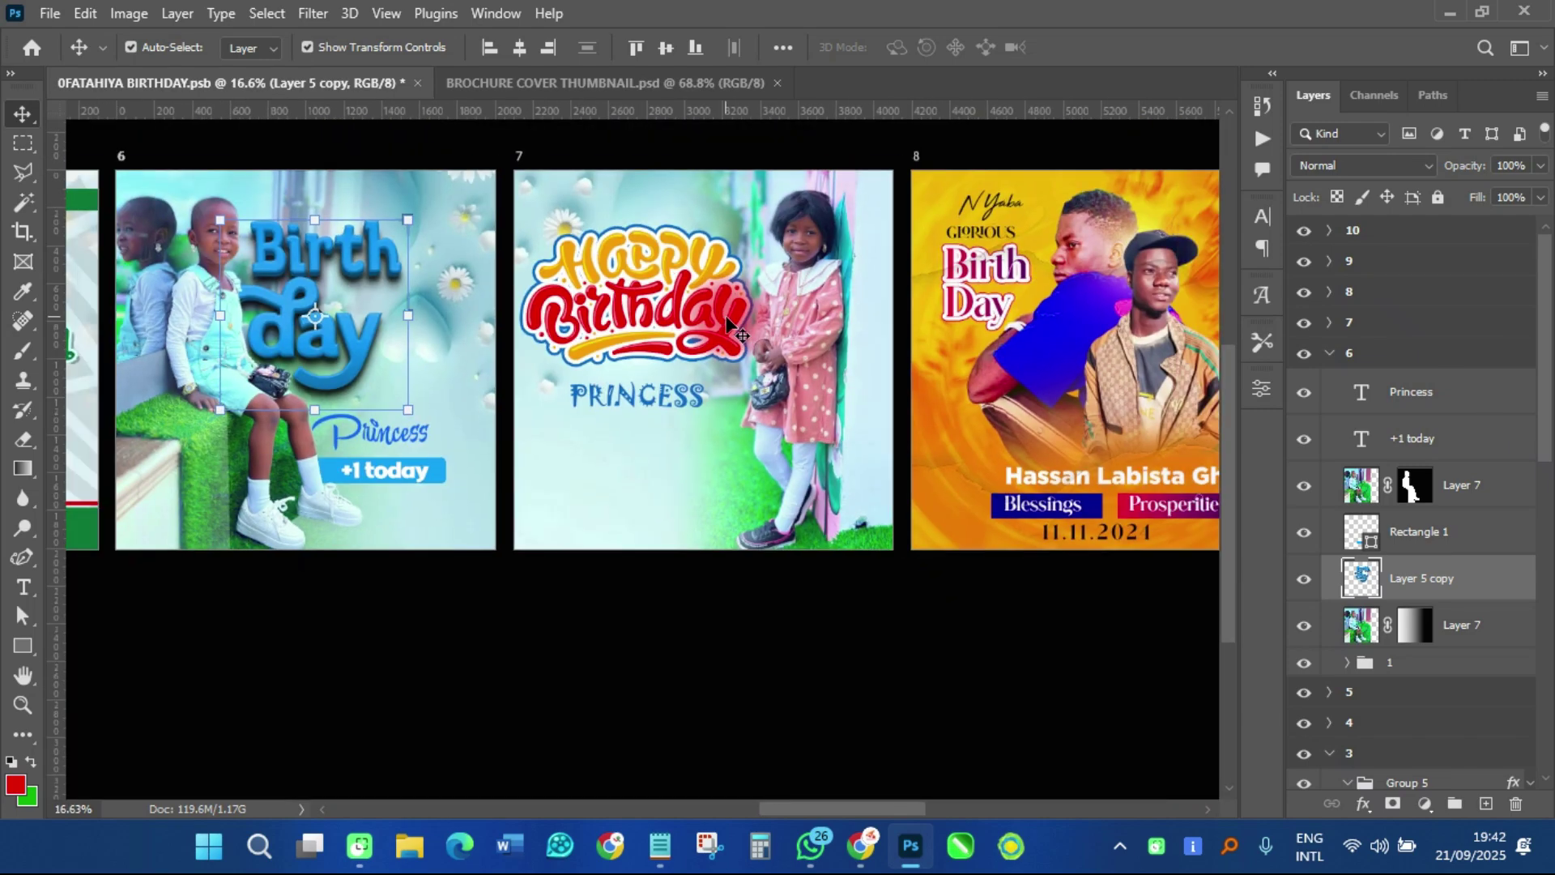
{"action": "scroll", "coordinate": [677, 296], "scroll_direction": "up", "scroll_amount": 1}
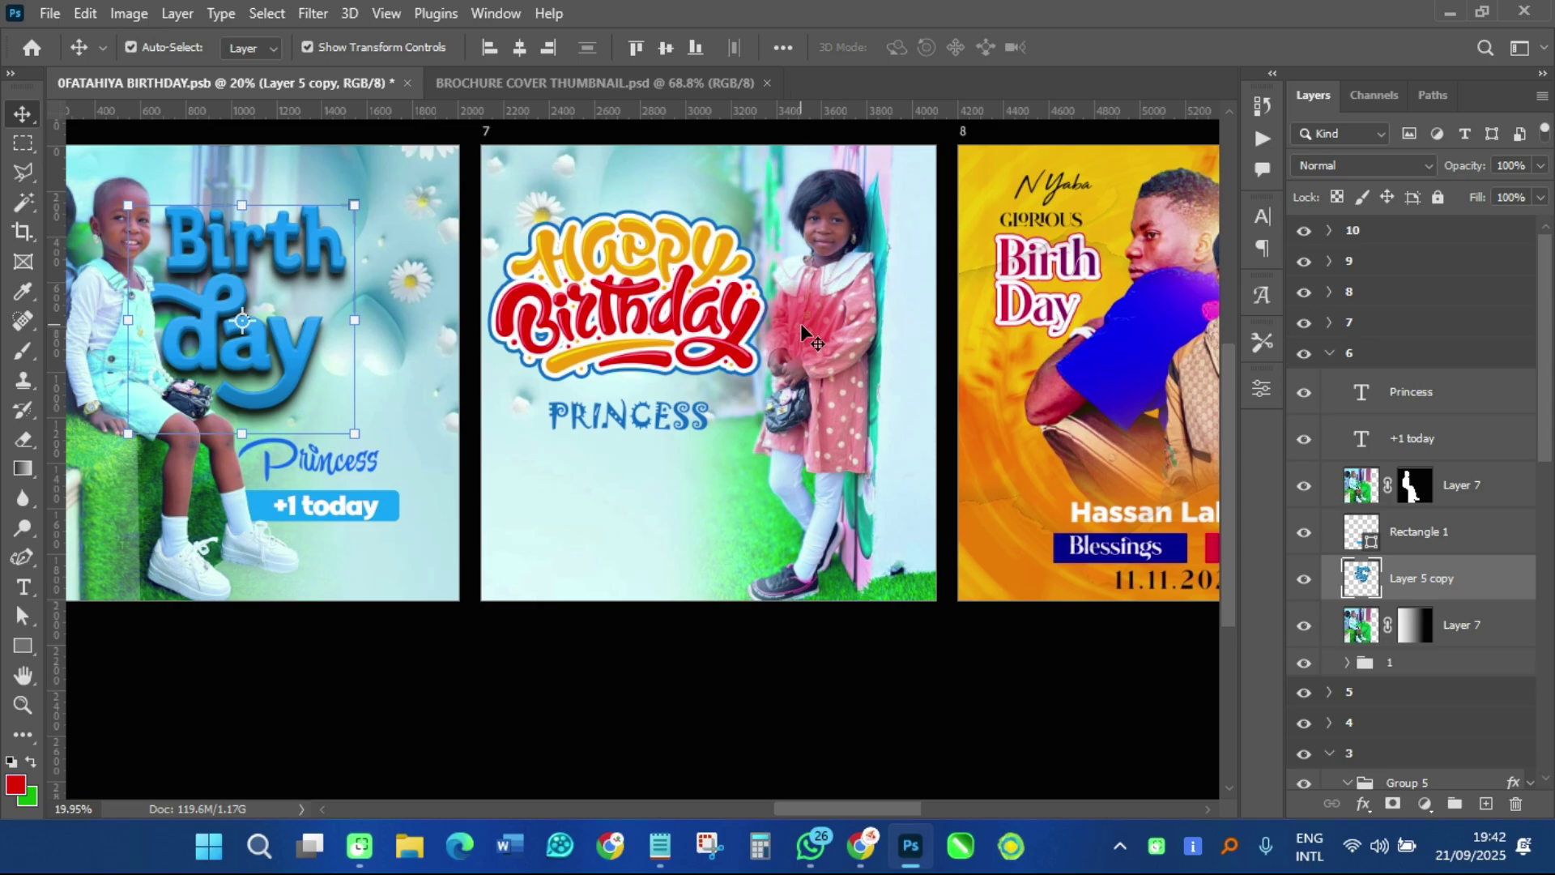
{"action": "scroll", "coordinate": [798, 328], "scroll_direction": "down", "scroll_amount": 4}
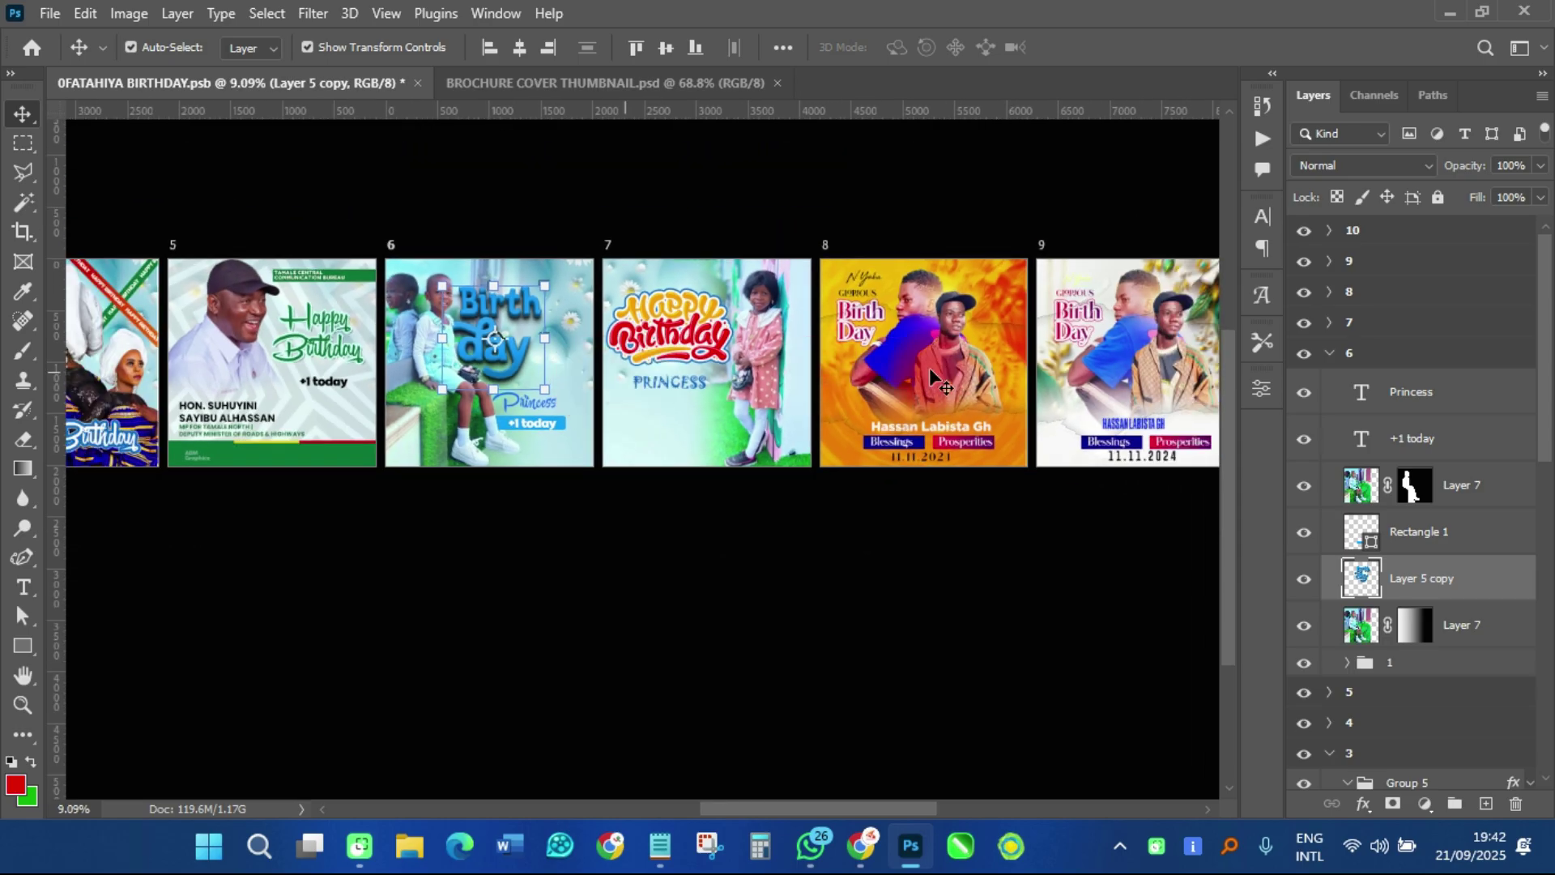
{"action": "scroll", "coordinate": [832, 377], "scroll_direction": "up", "scroll_amount": 5}
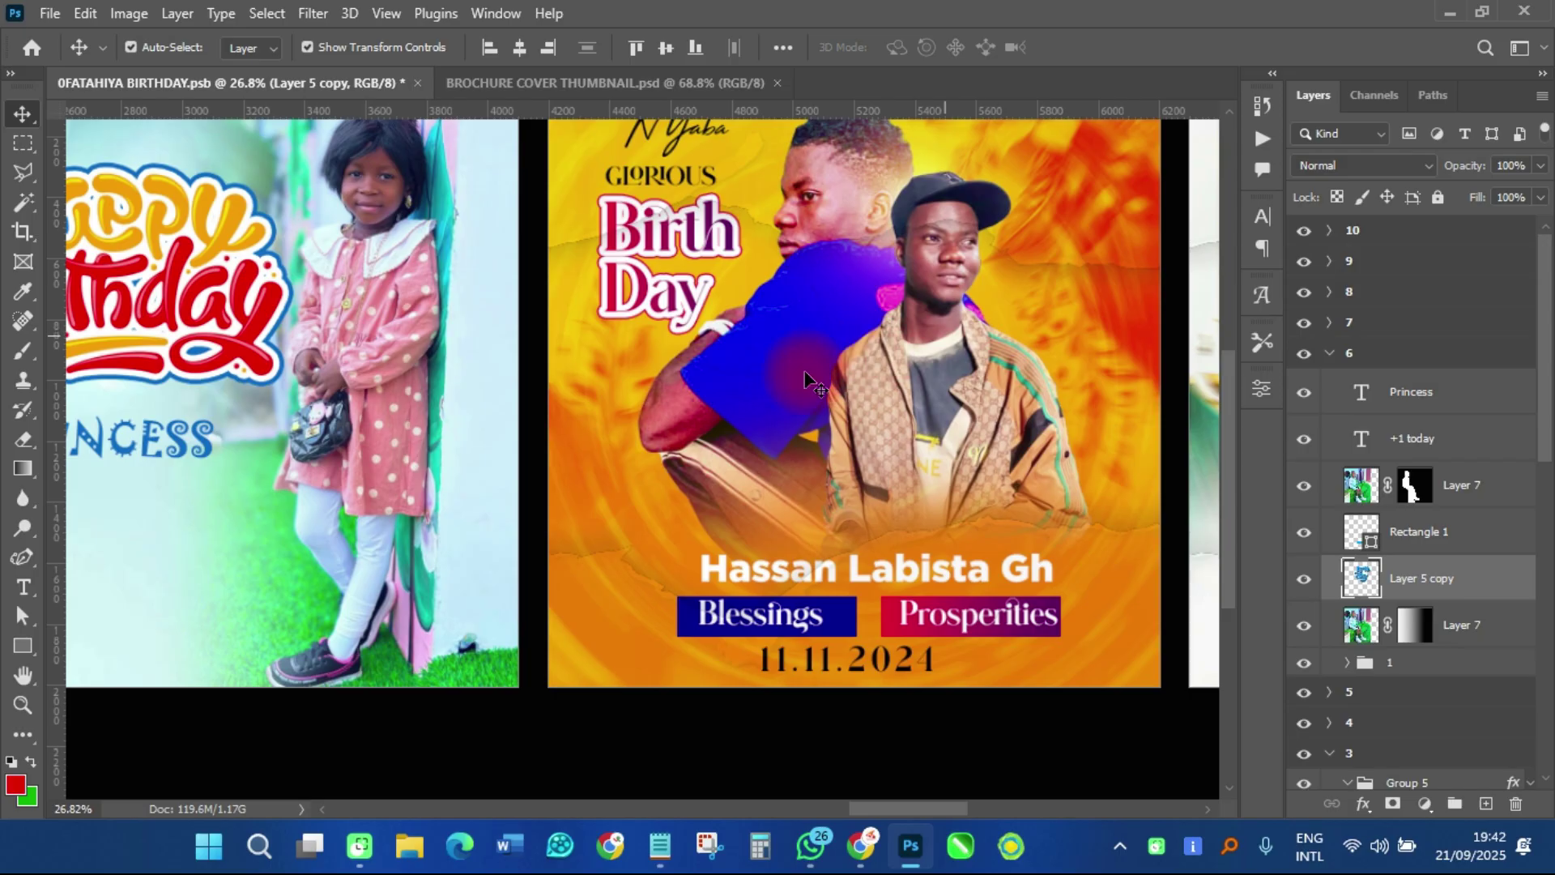
{"action": "scroll", "coordinate": [698, 384], "scroll_direction": "down", "scroll_amount": 2}
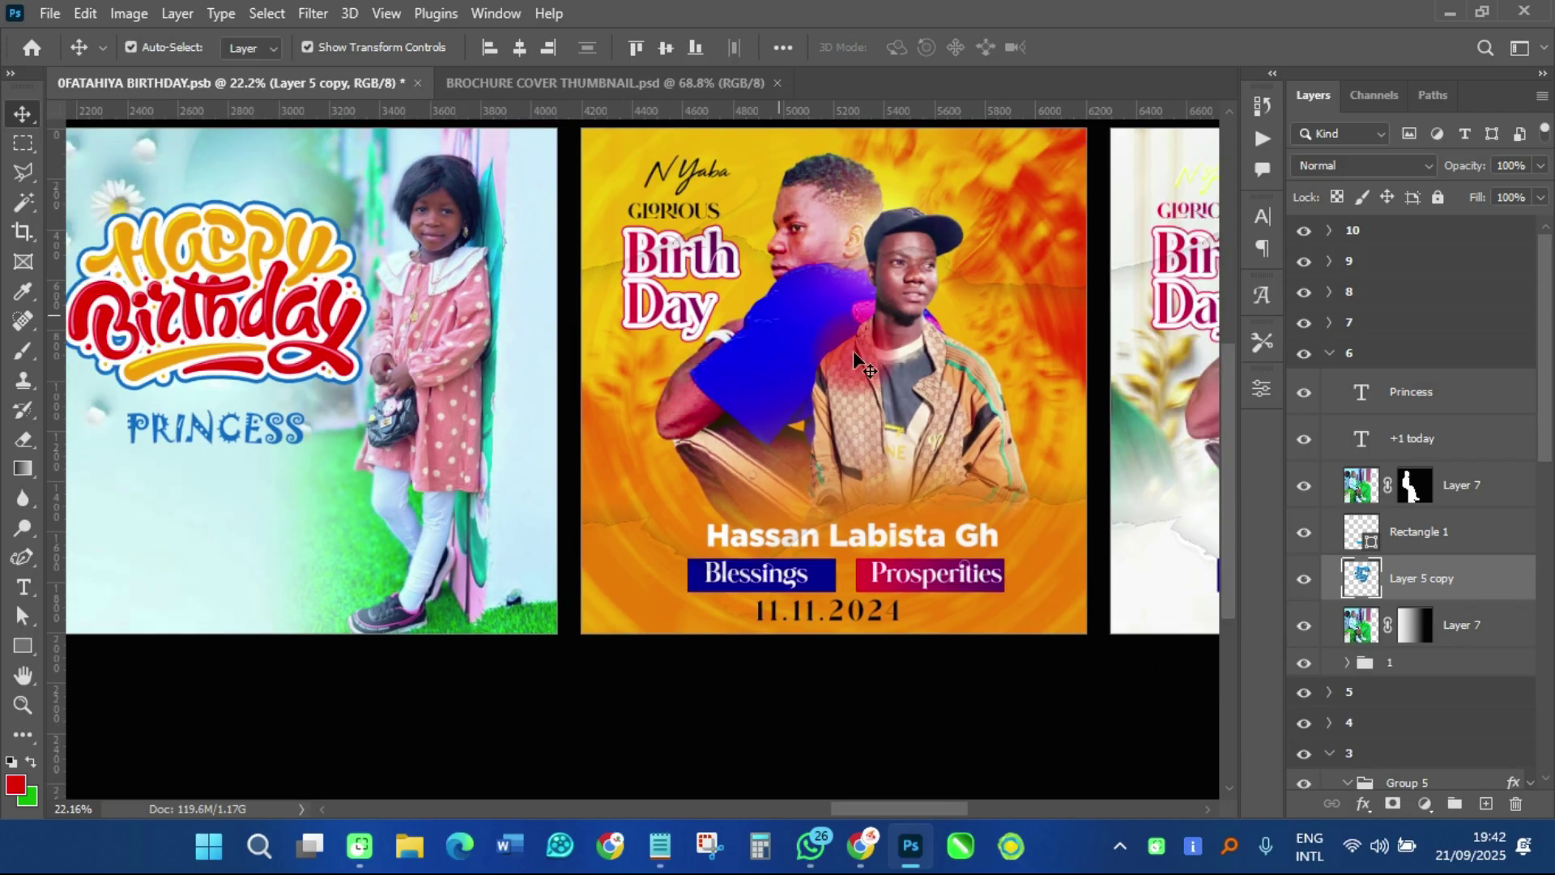
{"action": "left_click", "coordinate": [784, 347]}
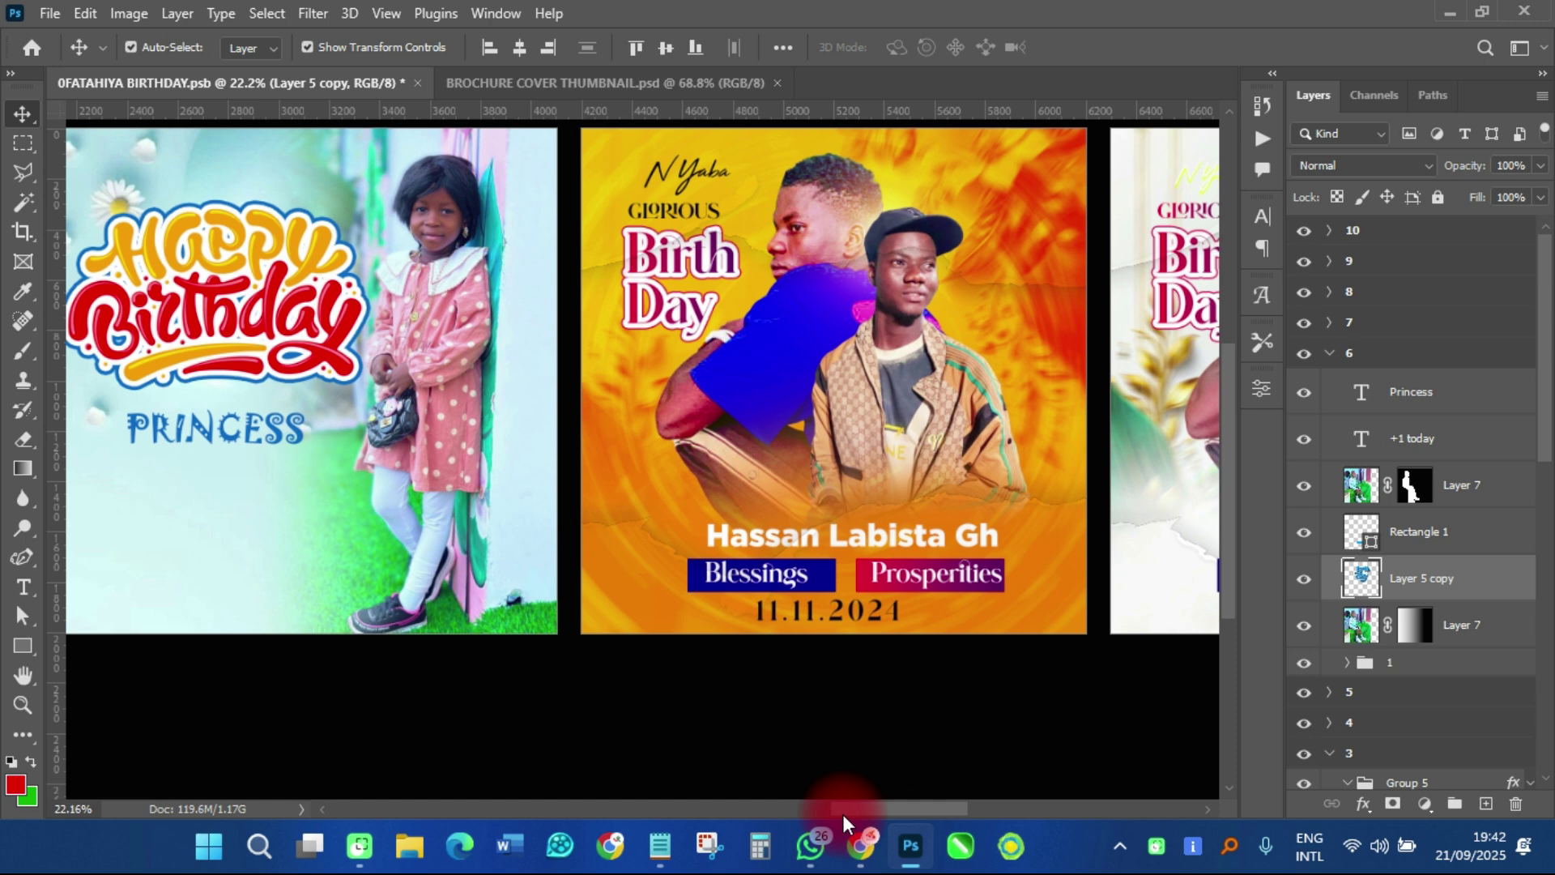
{"action": "left_click_drag", "start_coordinate": [843, 812], "coordinate": [916, 823]}
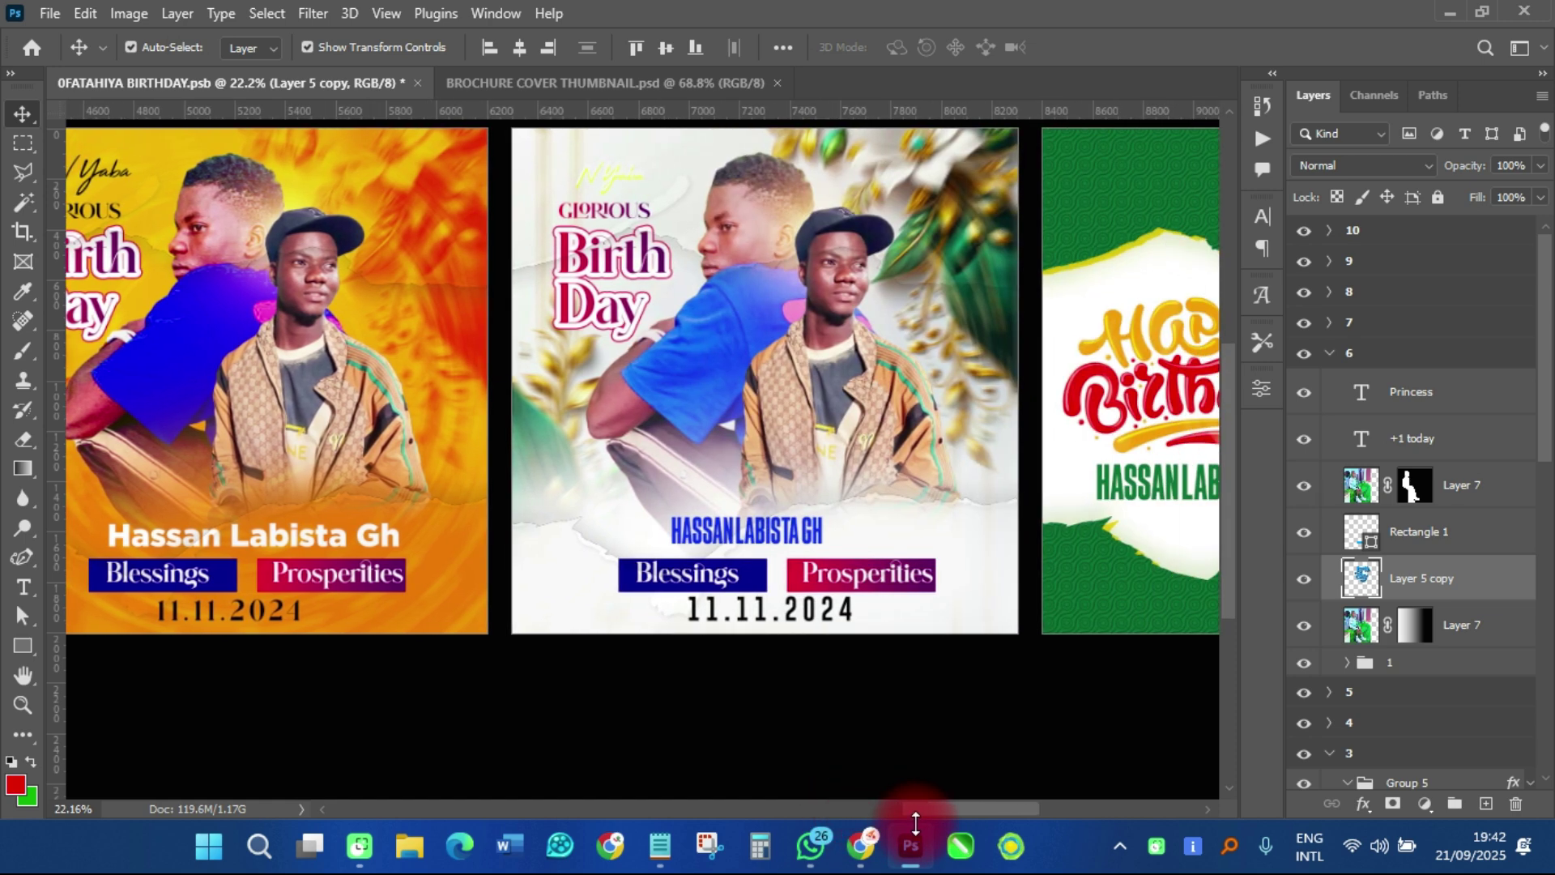
{"action": "scroll", "coordinate": [798, 243], "scroll_direction": "up", "scroll_amount": 2}
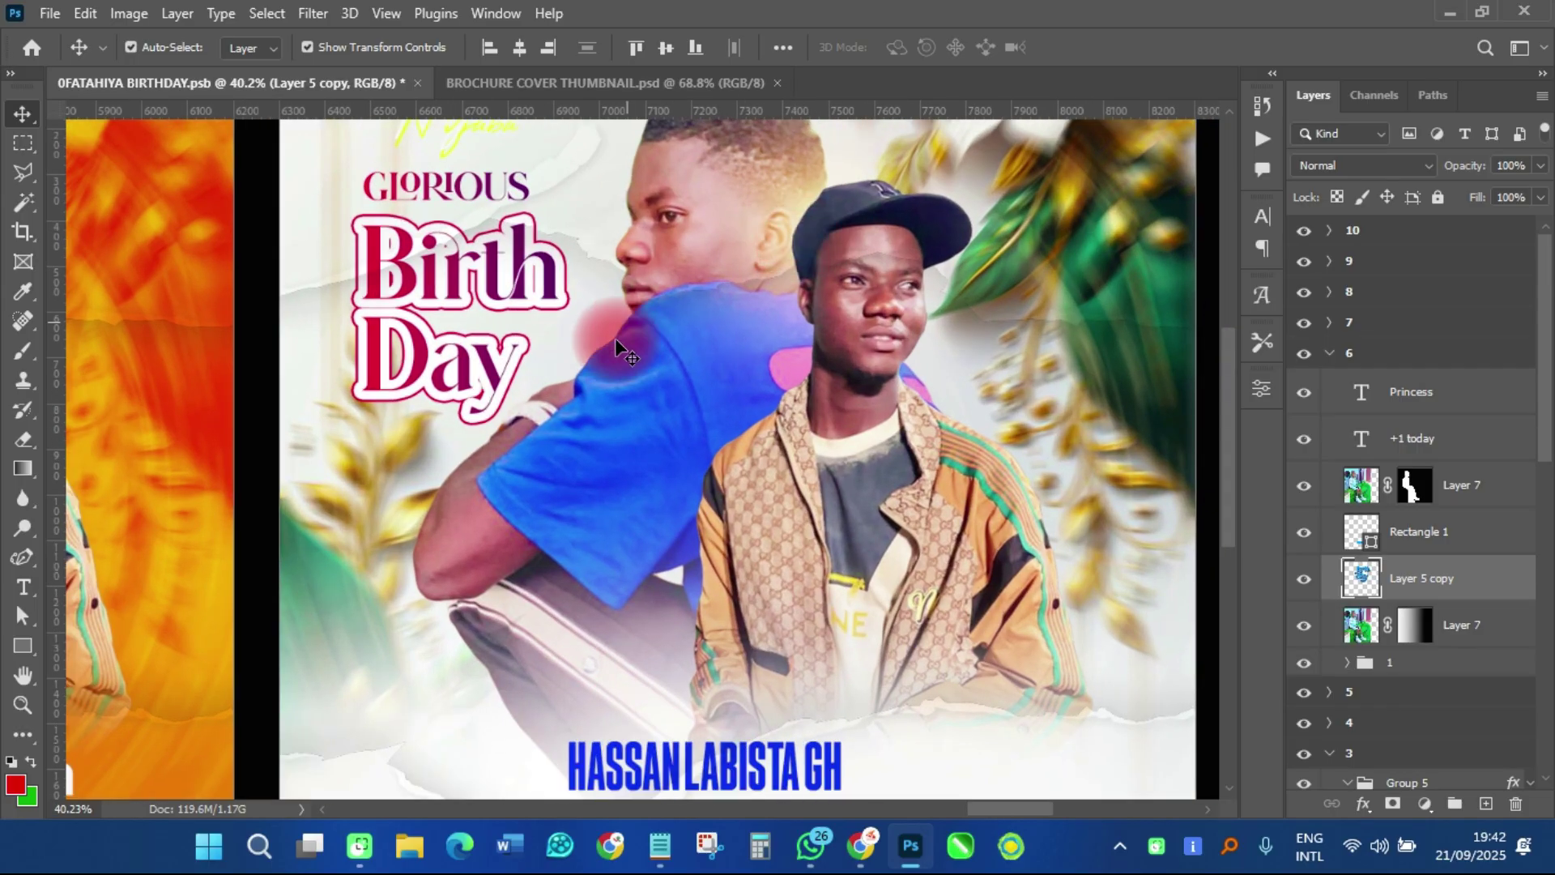
{"action": "scroll", "coordinate": [698, 509], "scroll_direction": "down", "scroll_amount": 2}
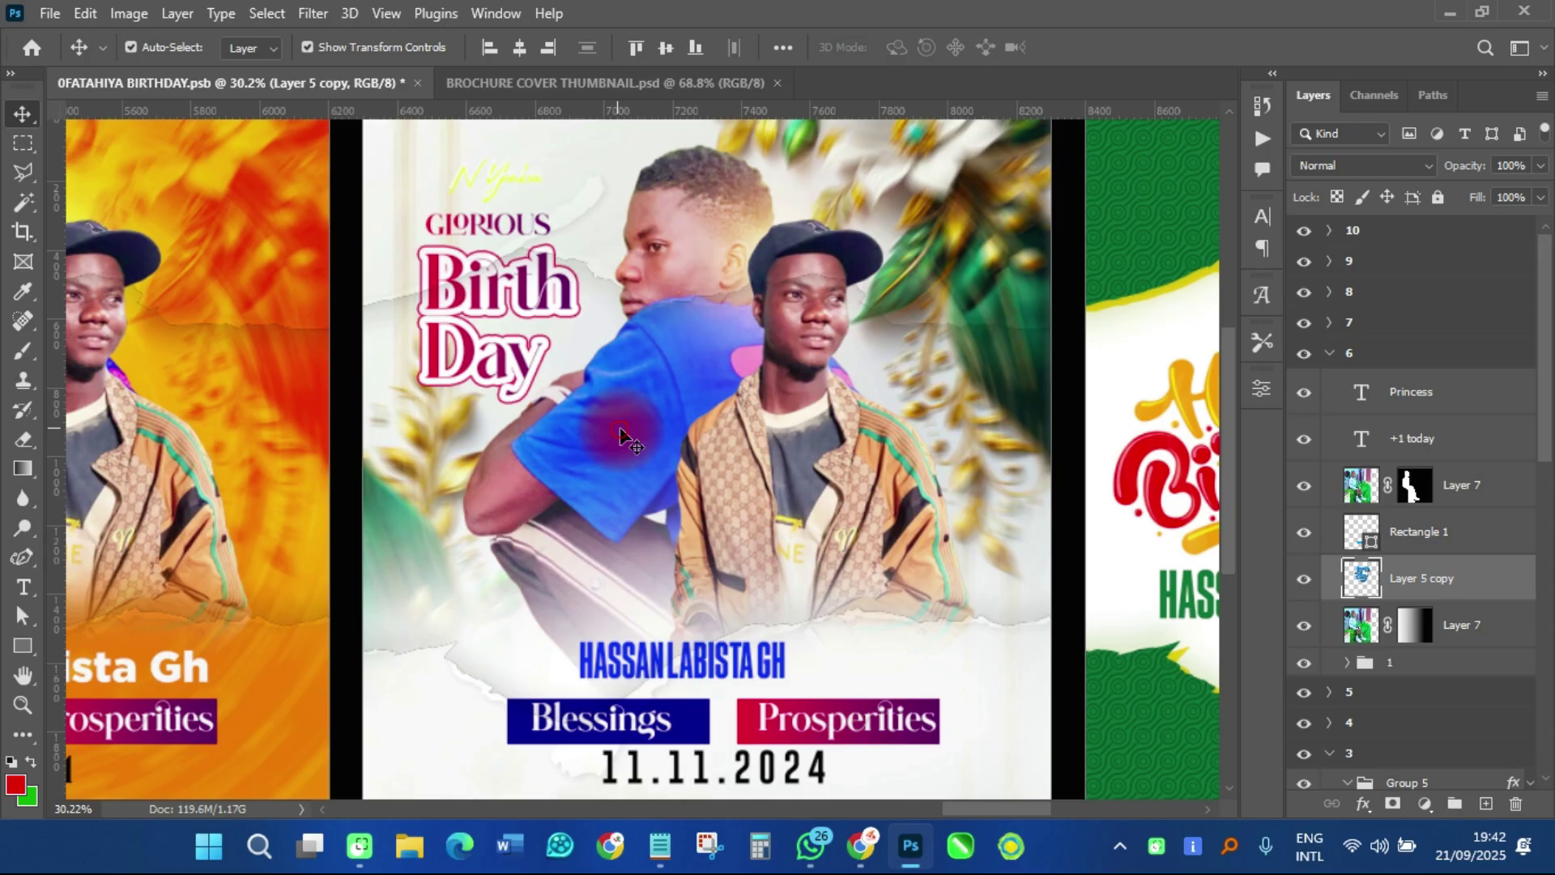
{"action": "left_click", "coordinate": [622, 431]}
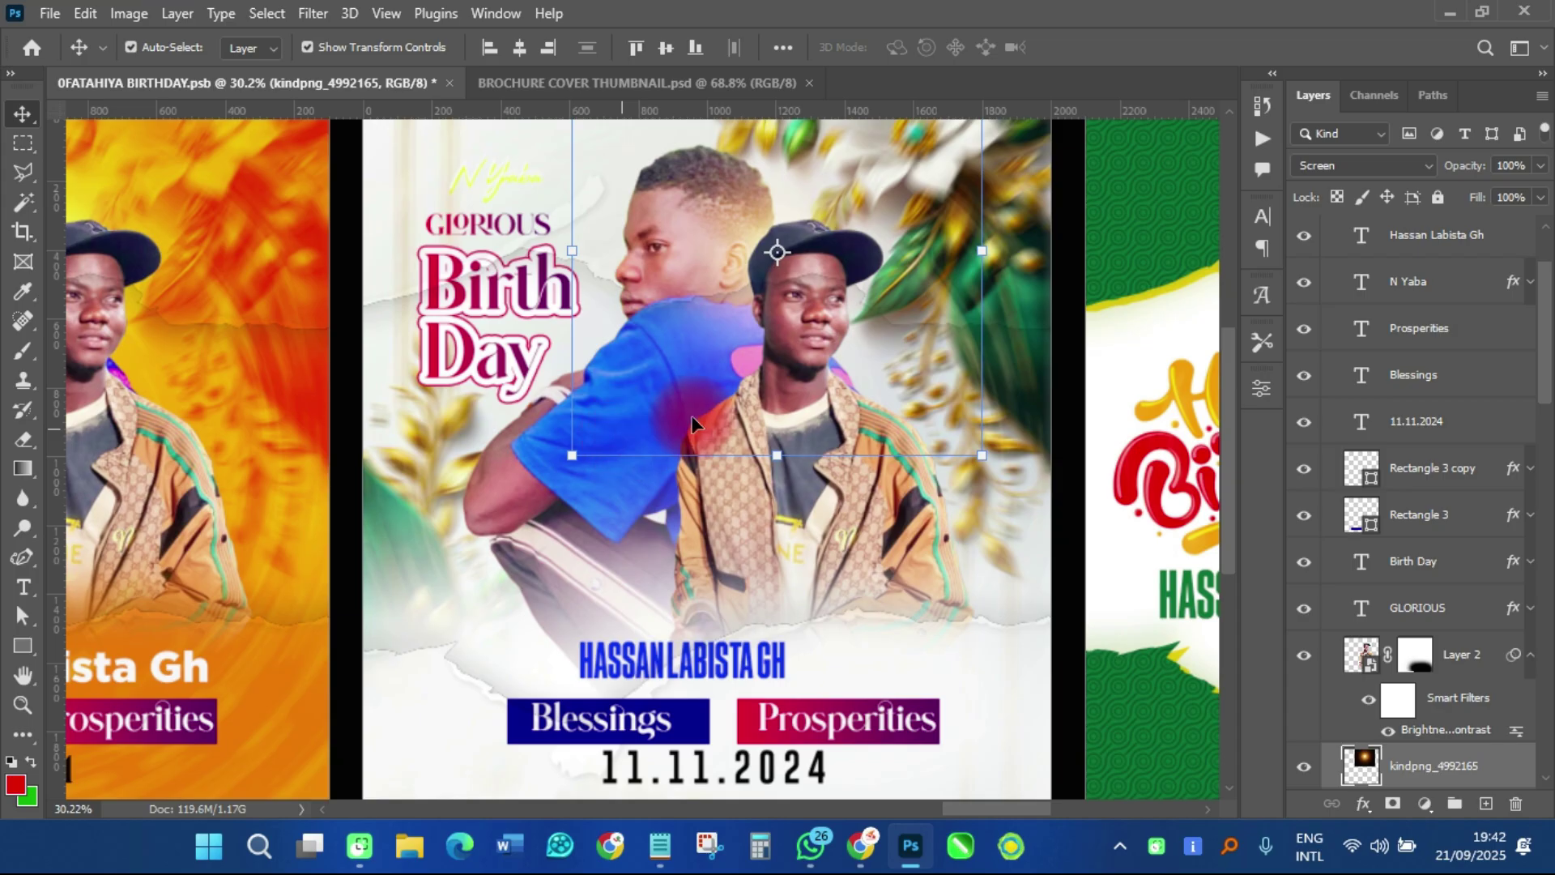
Pan to artboard 10 and select its green Color Fill 3 background layer
{"action": "scroll", "coordinate": [703, 417], "scroll_direction": "down", "scroll_amount": 3}
{"action": "scroll", "coordinate": [703, 419], "scroll_direction": "up", "scroll_amount": 1}
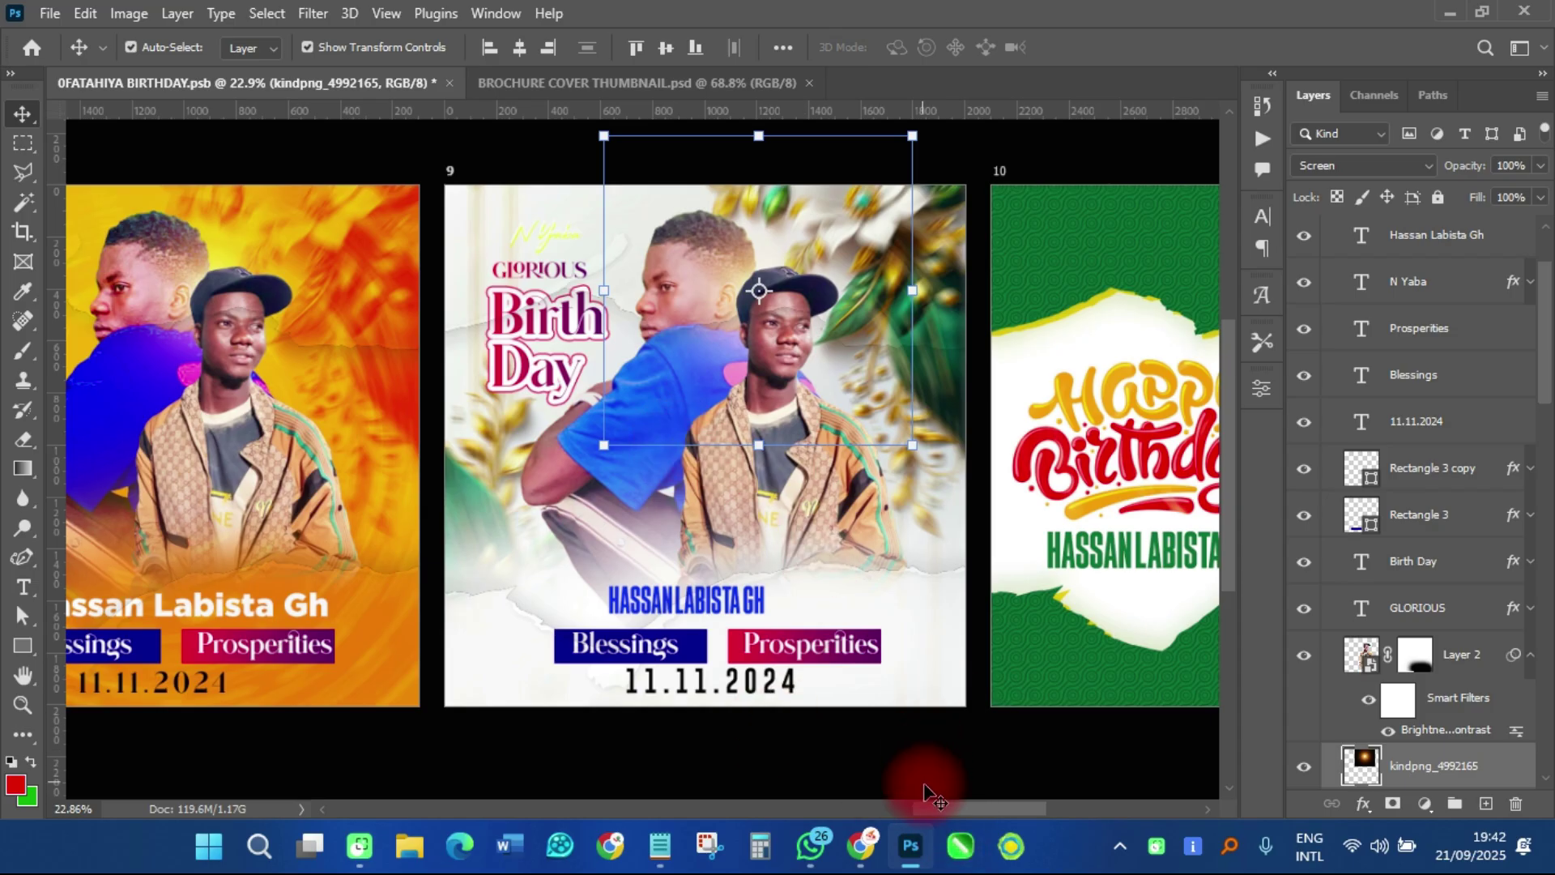
{"action": "left_click_drag", "start_coordinate": [928, 808], "coordinate": [971, 823]}
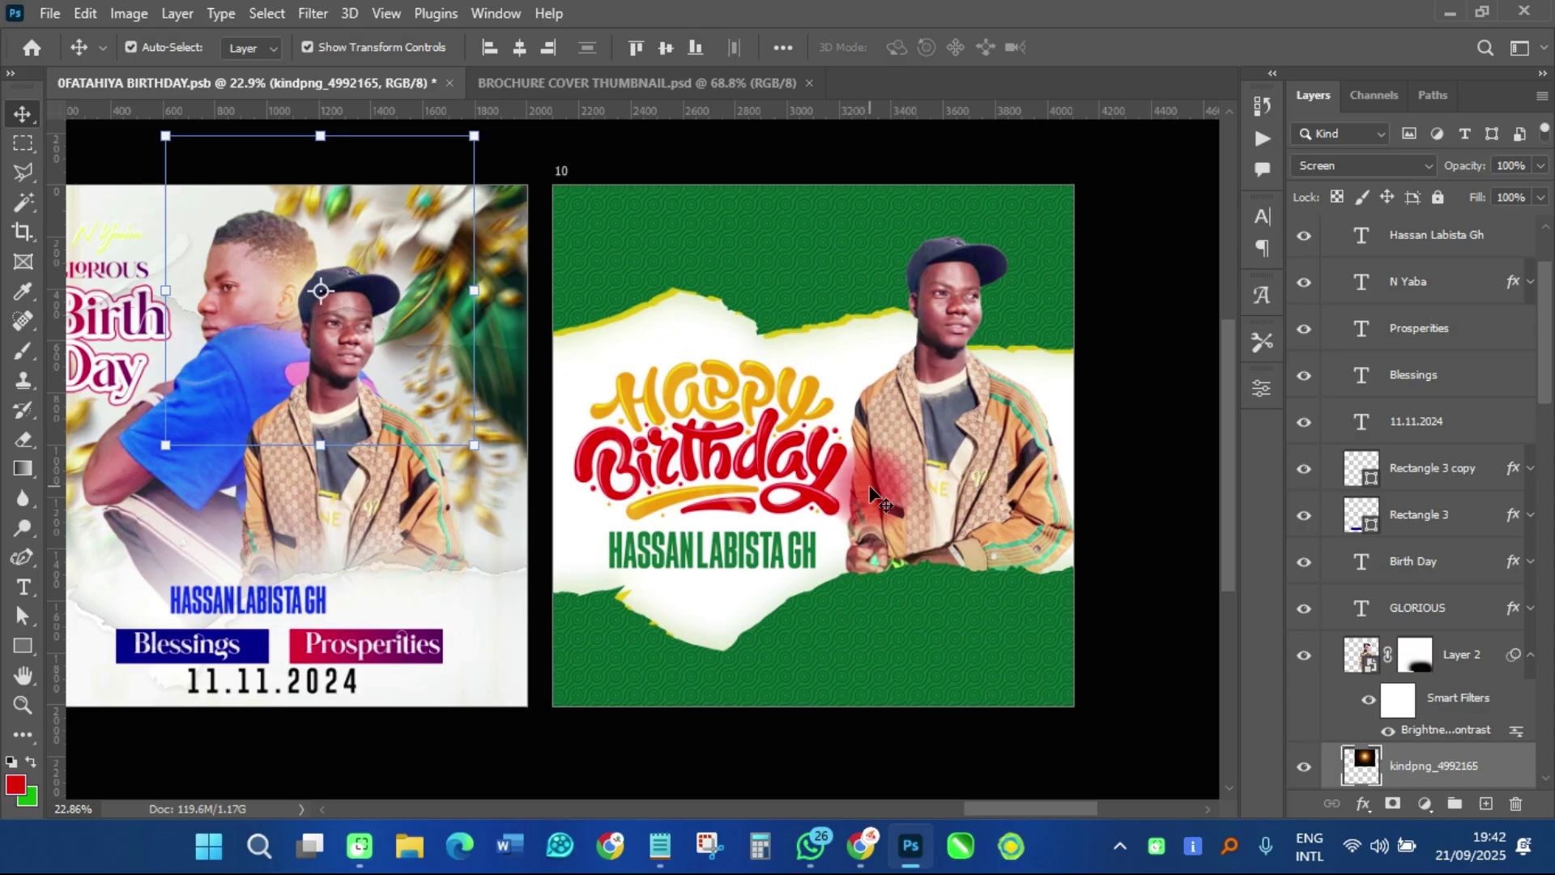
{"action": "left_click", "coordinate": [784, 280]}
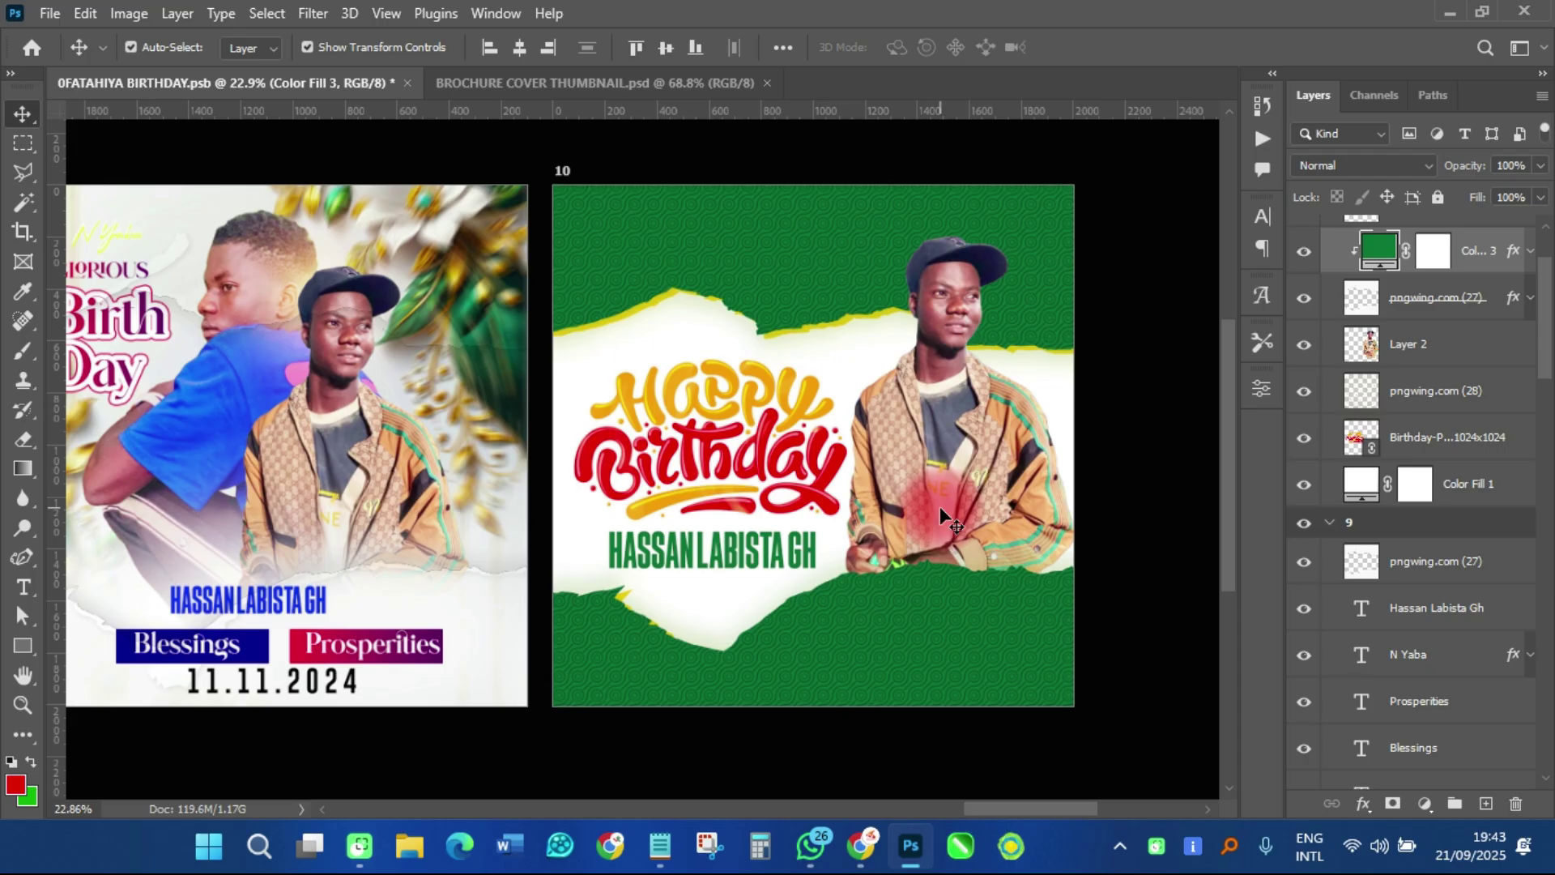
{"action": "scroll", "coordinate": [1344, 410], "scroll_direction": "up", "scroll_amount": 3}
Collapse artboard groups 10 through 1 in Layers, fit all ten flyers on screen, and save
{"action": "left_click", "coordinate": [1337, 234]}
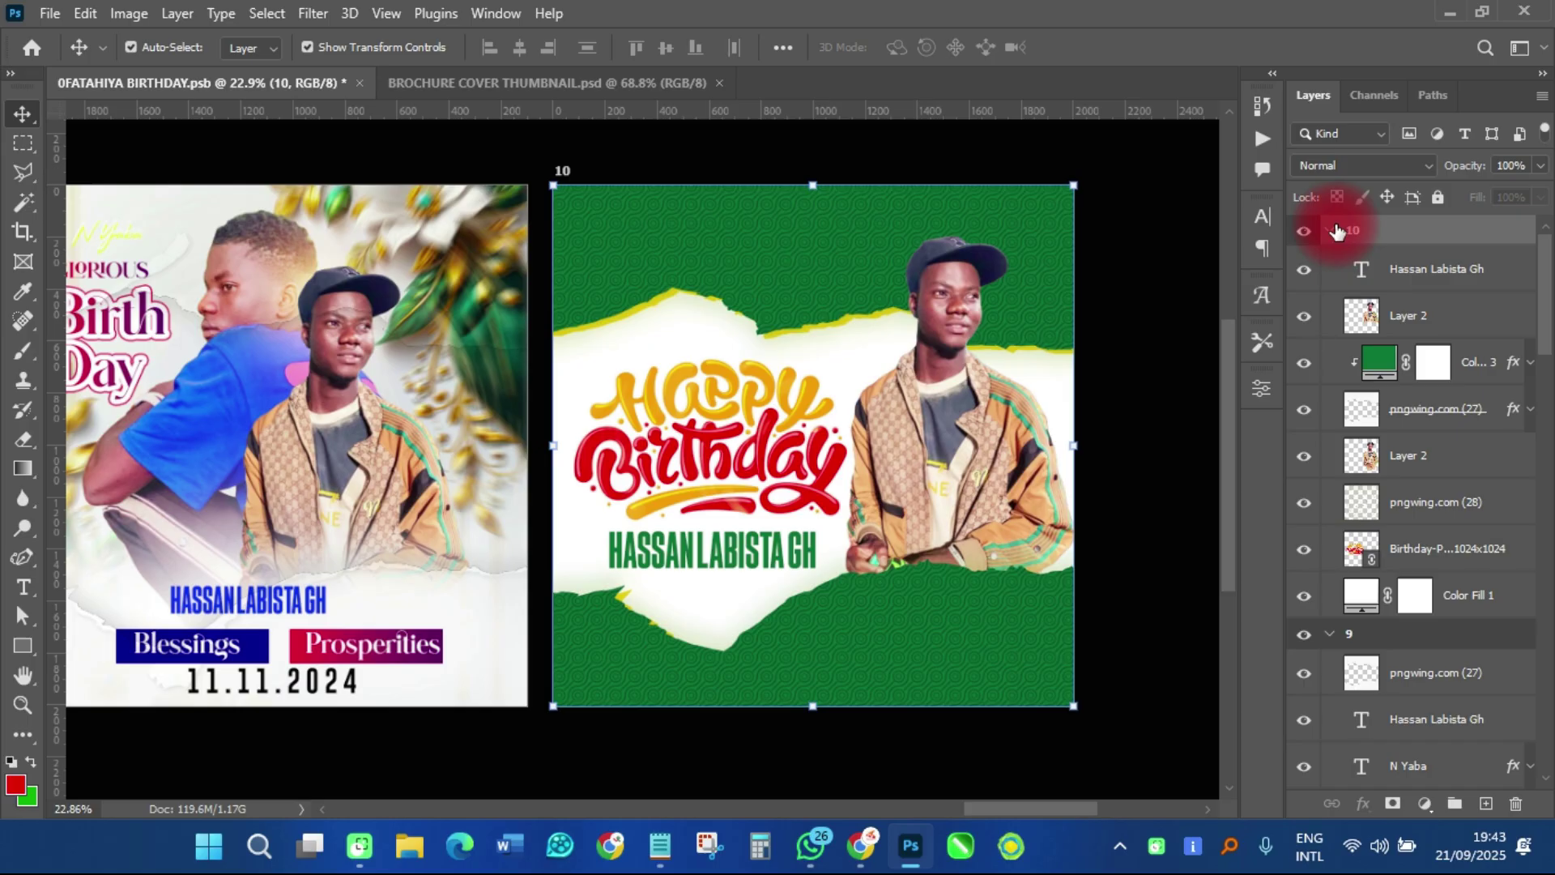
{"action": "left_click", "coordinate": [1334, 231]}
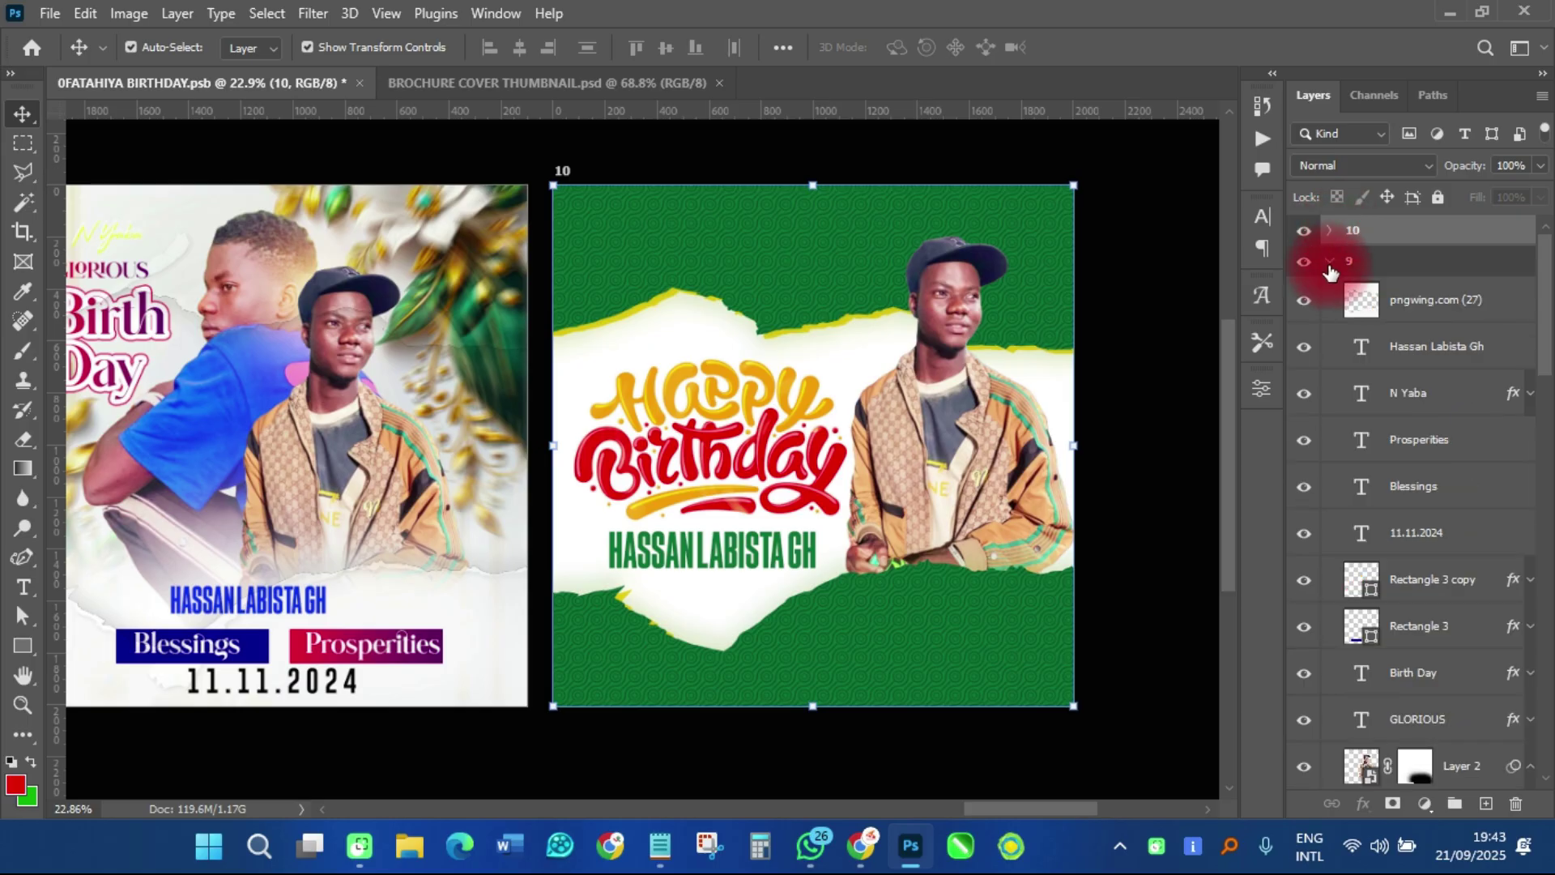
{"action": "left_click", "coordinate": [1329, 260]}
{"action": "left_click", "coordinate": [1329, 292]}
{"action": "left_click", "coordinate": [1329, 353]}
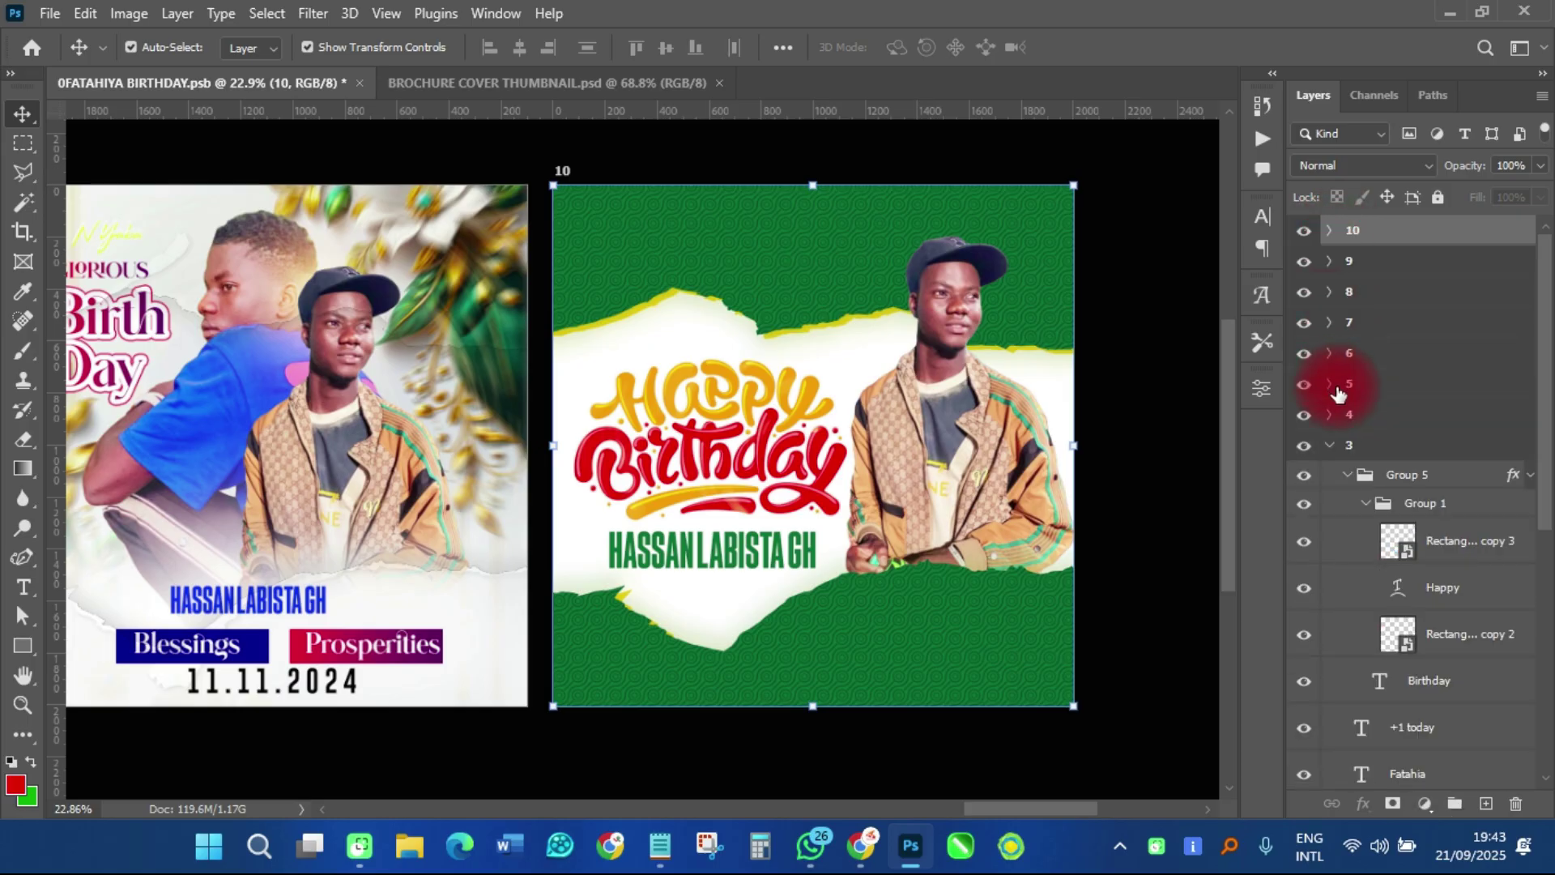
{"action": "left_click", "coordinate": [1329, 445]}
{"action": "left_click", "coordinate": [1331, 507]}
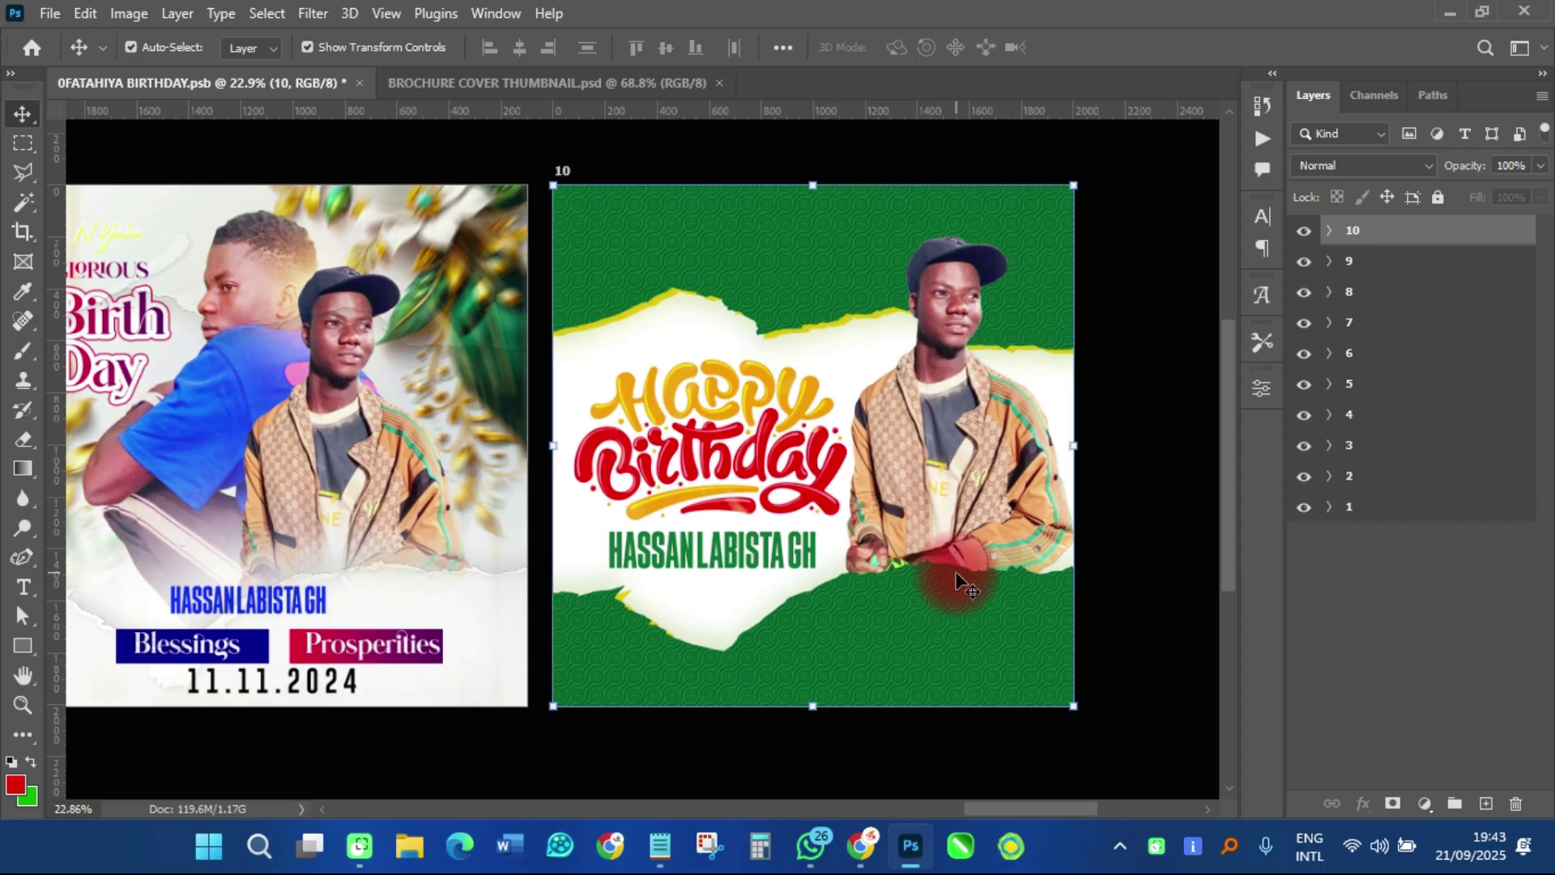
{"action": "key", "text": "ctrl+0"}
{"action": "key", "text": "ctrl+s"}
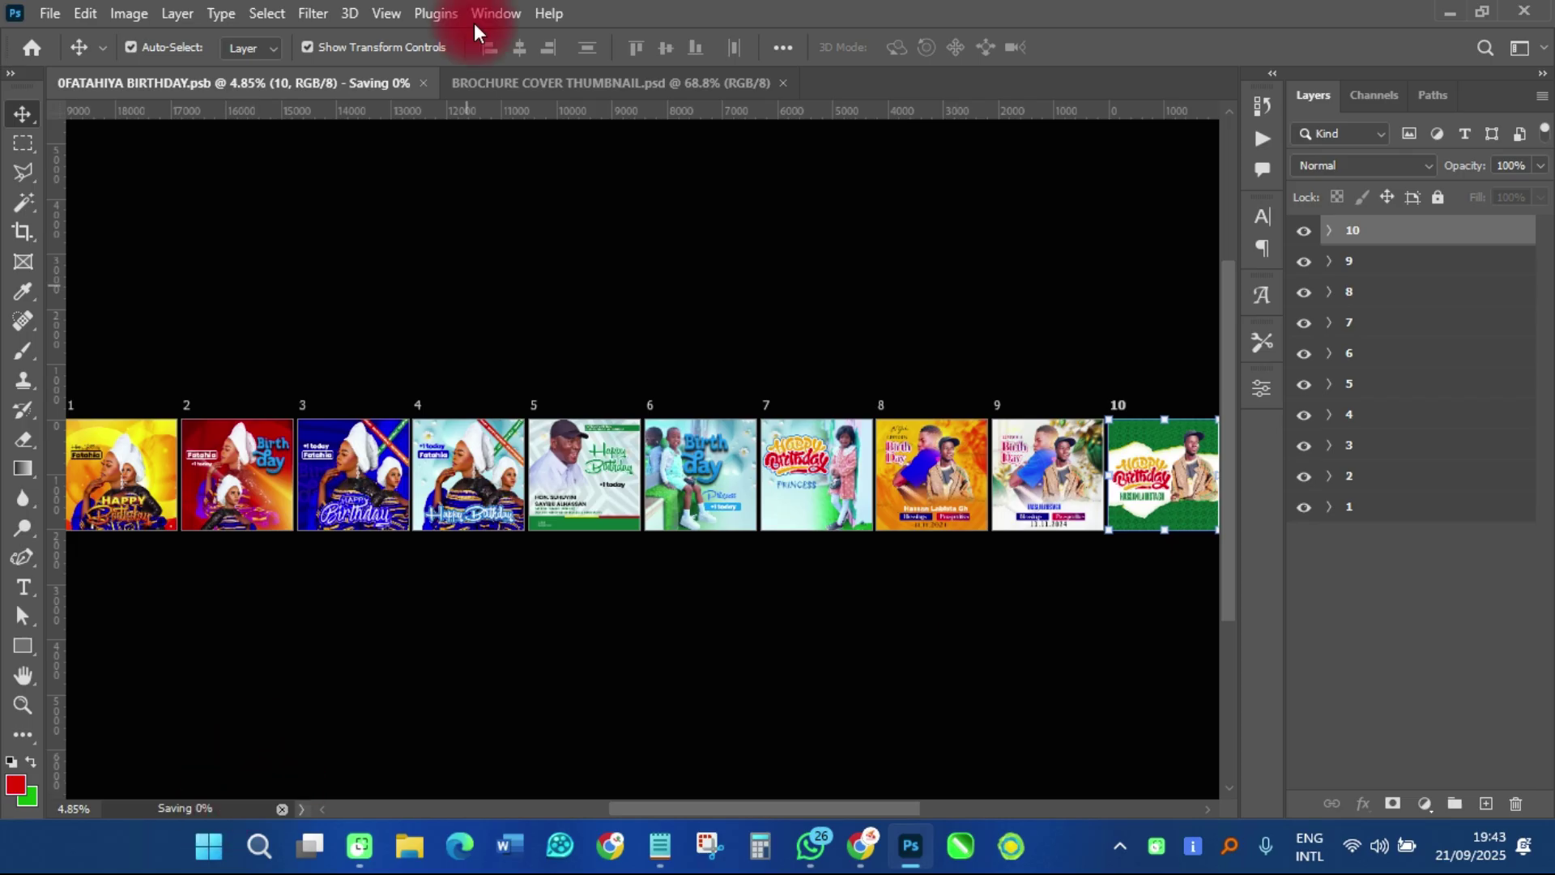
Glance at the BROCHURE COVER THUMBNAIL collage, then return to the YouTube playlists page
{"action": "left_click", "coordinate": [513, 81]}
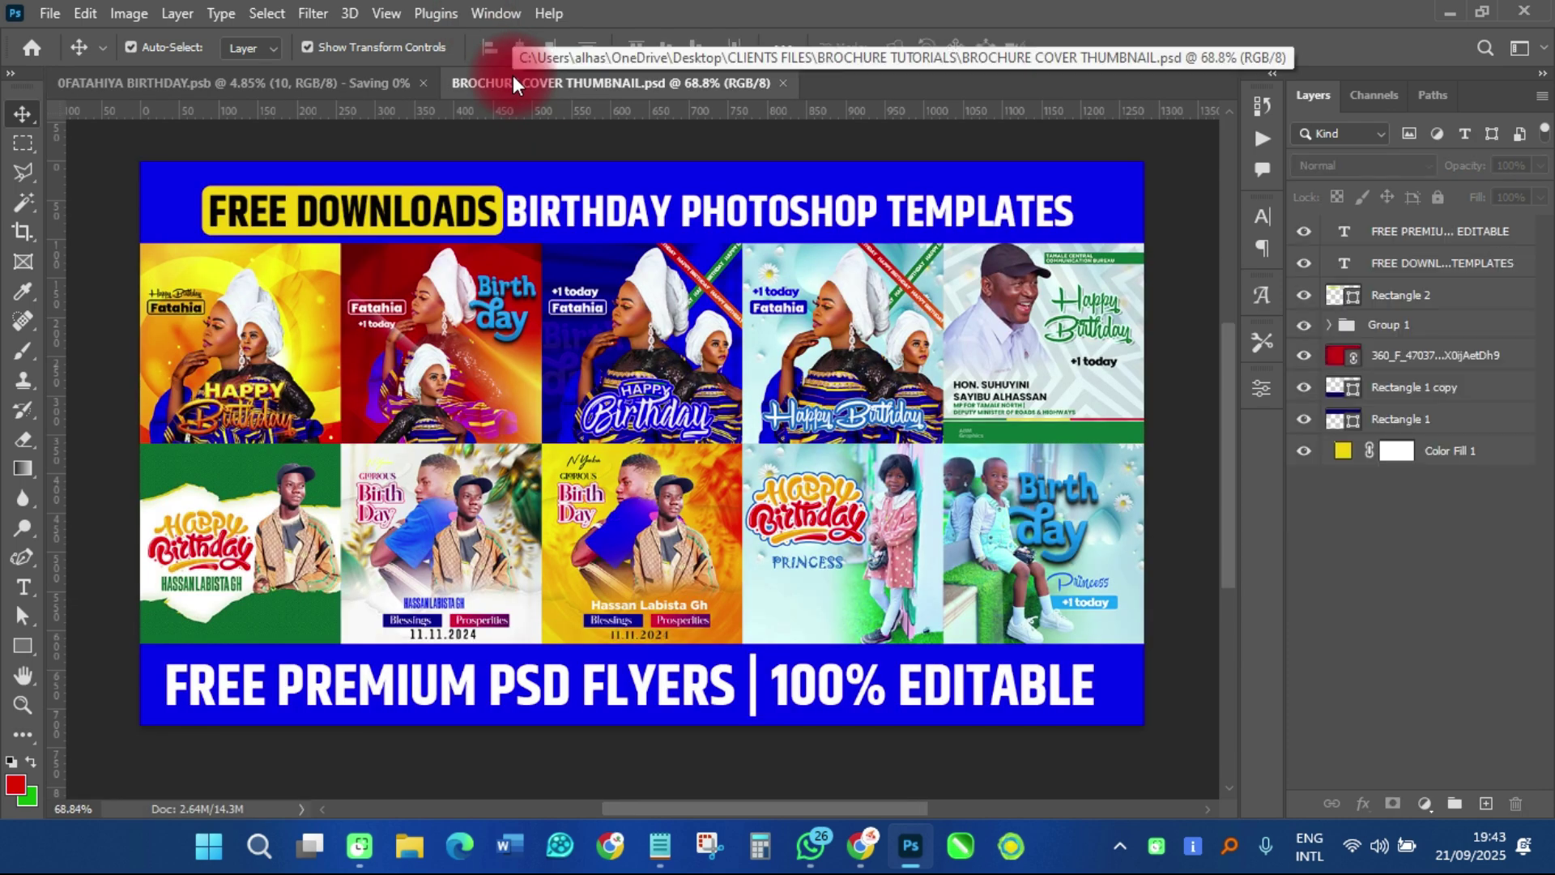
{"action": "scroll", "coordinate": [318, 397], "scroll_direction": "up", "scroll_amount": 3}
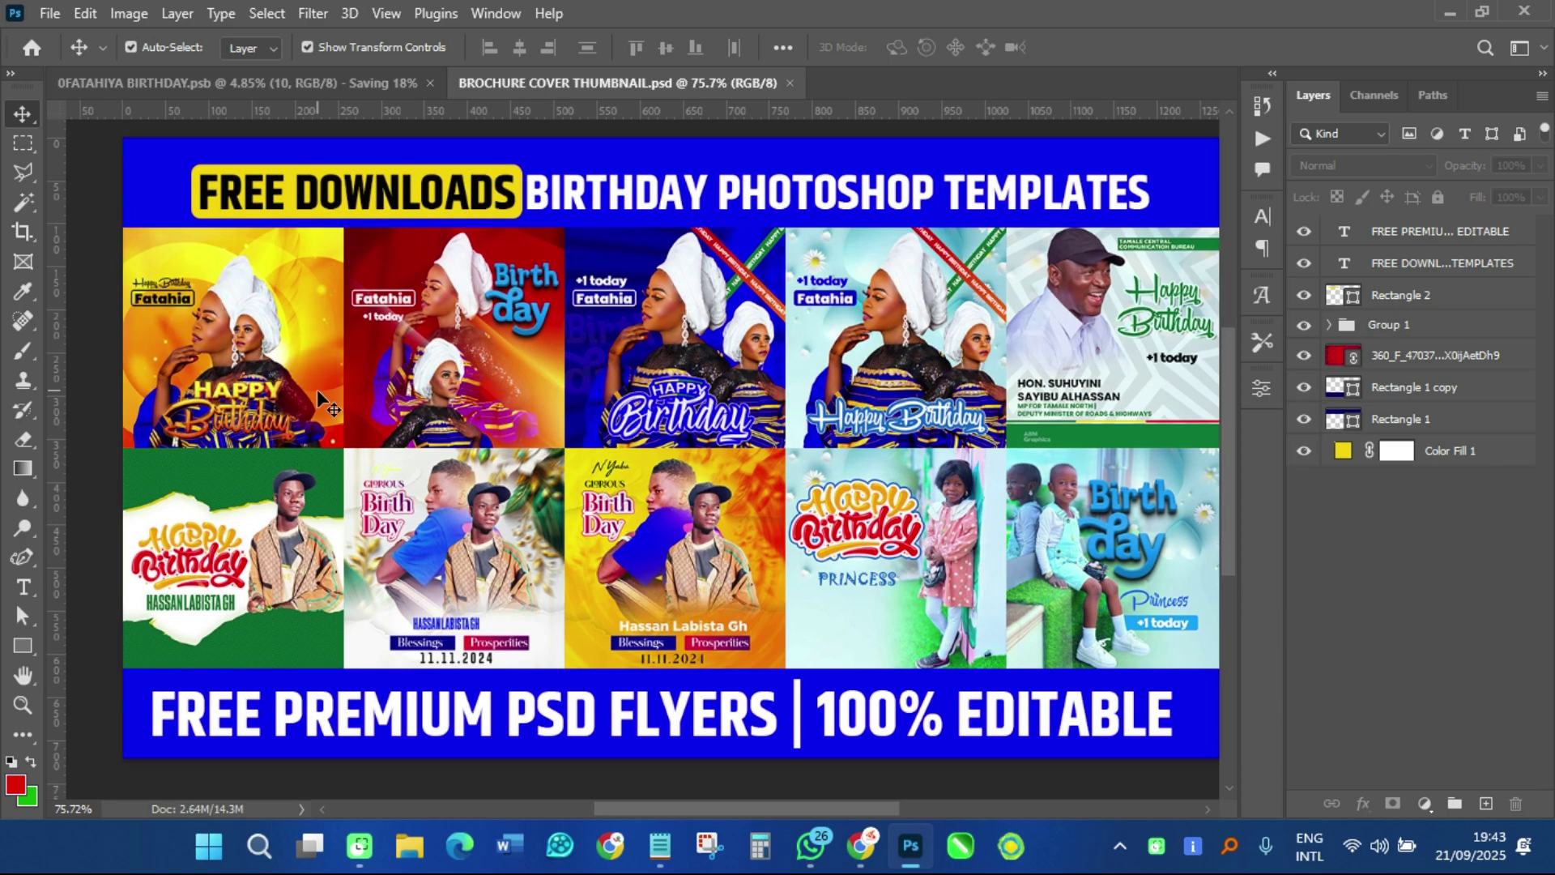
{"action": "scroll", "coordinate": [320, 396], "scroll_direction": "down", "scroll_amount": 3}
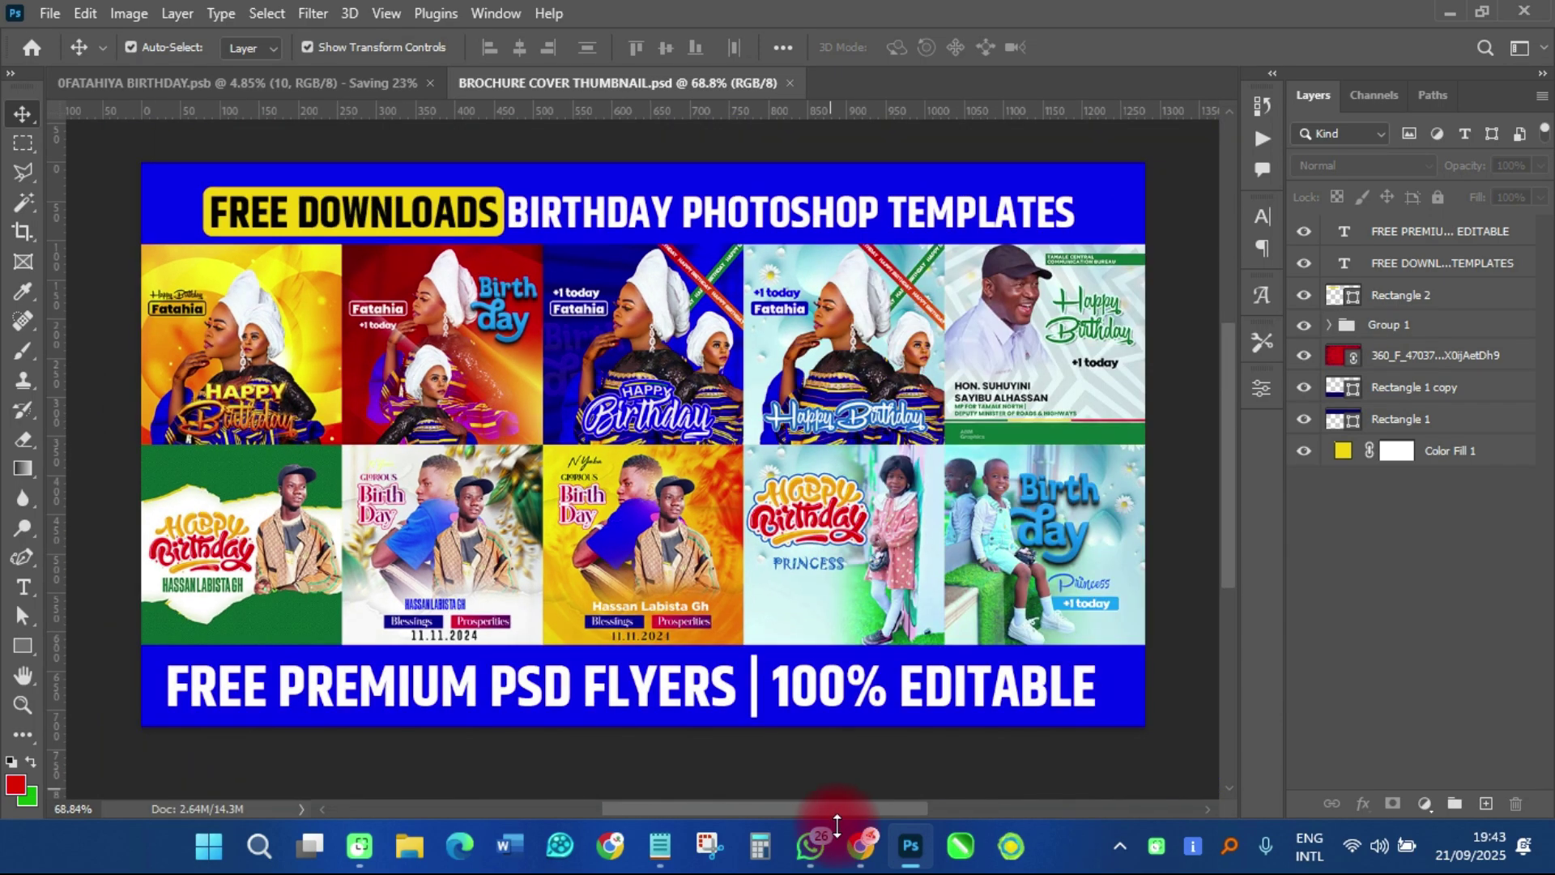
{"action": "left_click", "coordinate": [852, 852]}
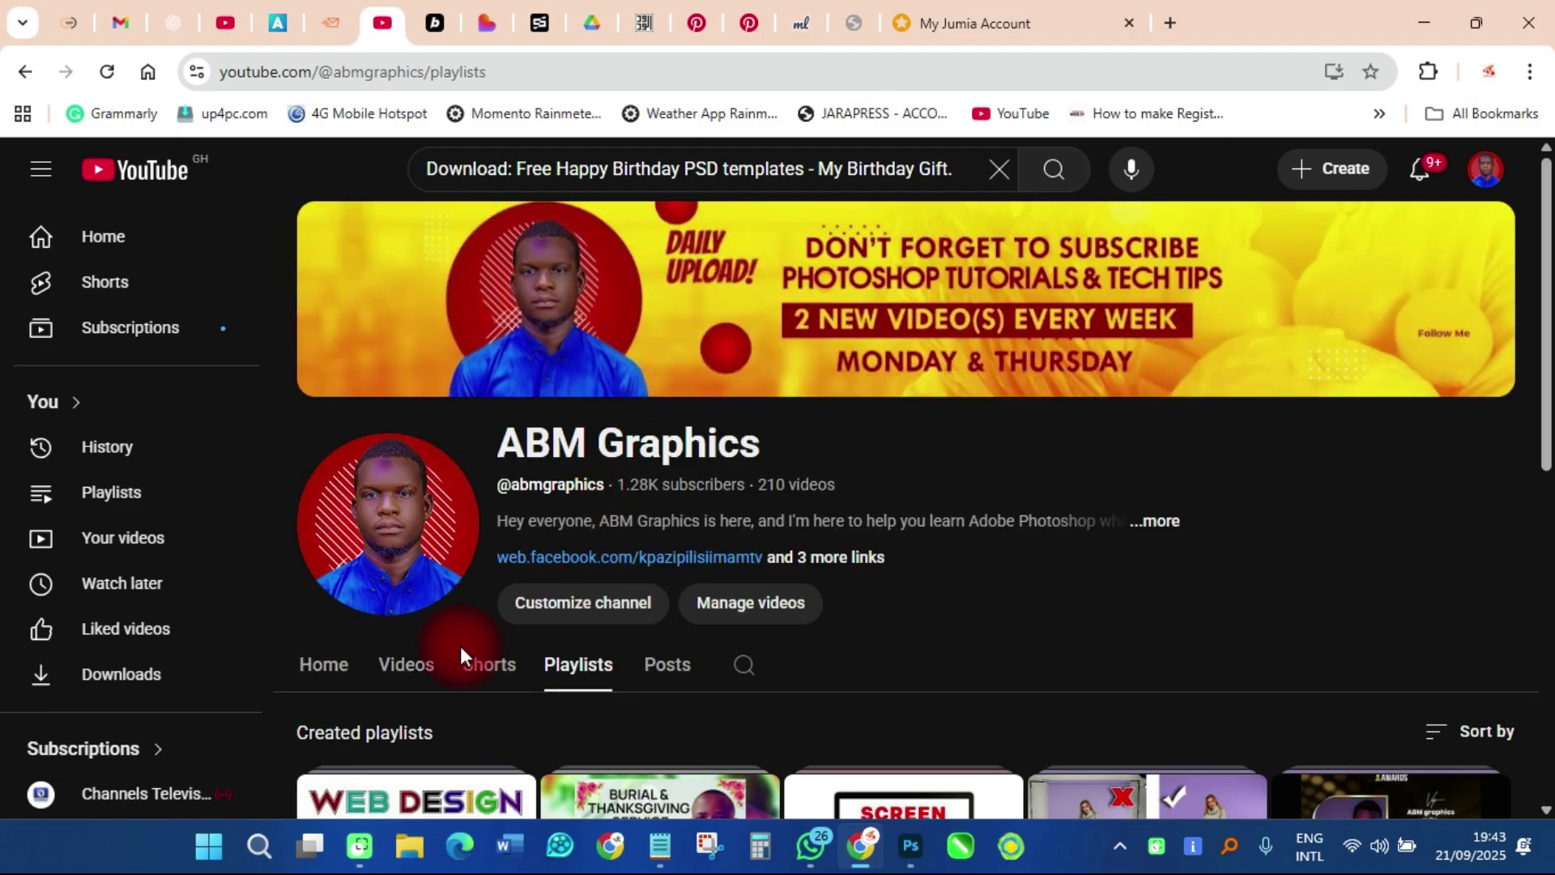
Show the ABM Graphics channel's Home tab with the featured 'Download 10 Election Flyer Templates' video
{"action": "left_click", "coordinate": [390, 680]}
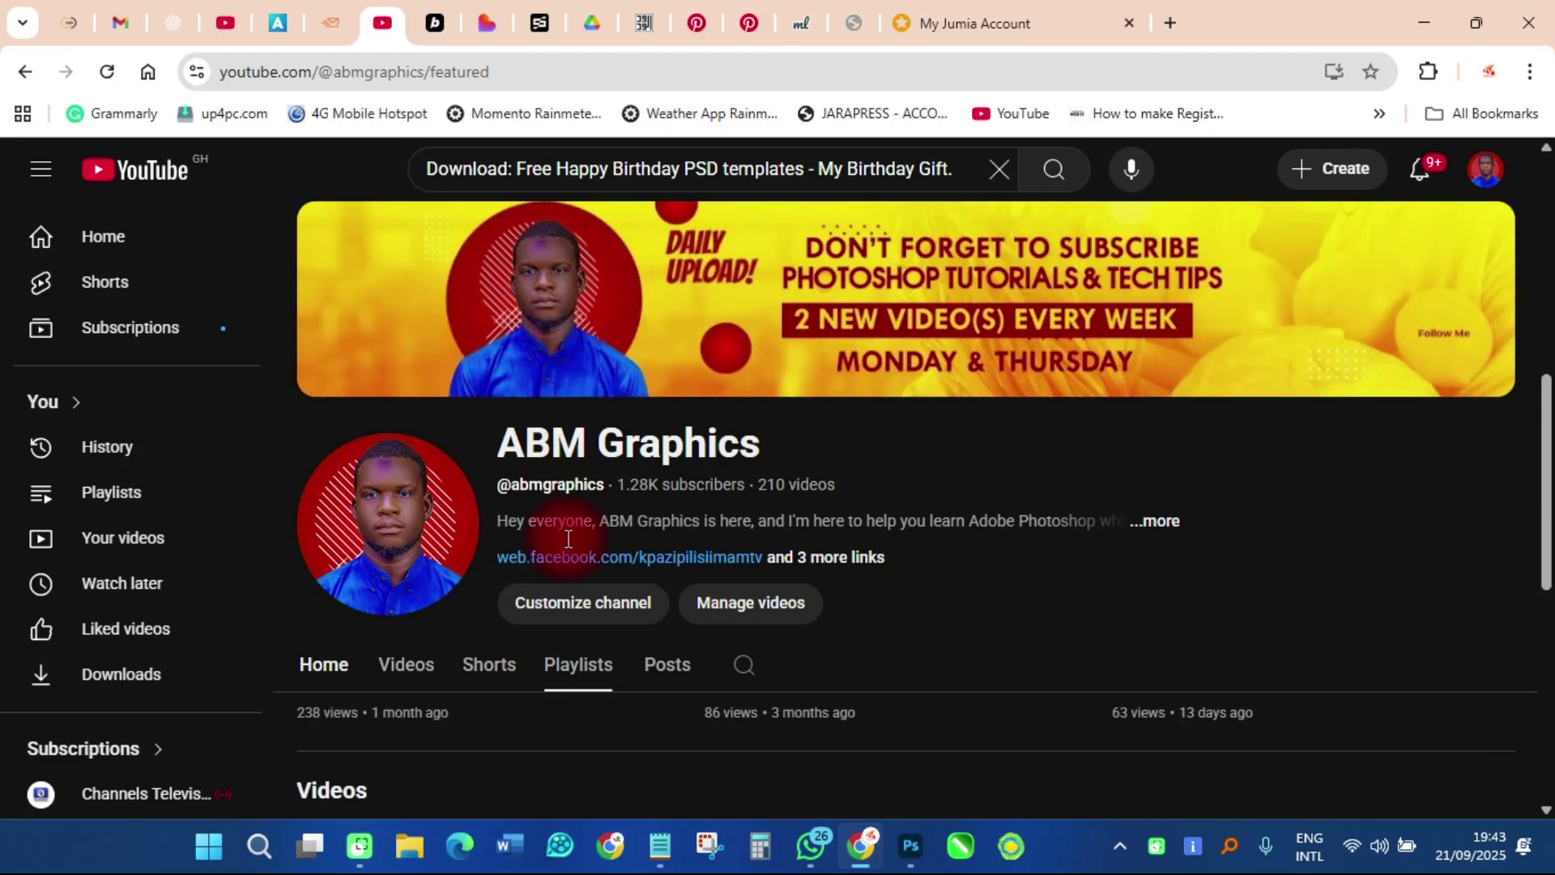
{"action": "scroll", "coordinate": [500, 714], "scroll_direction": "up", "scroll_amount": 3}
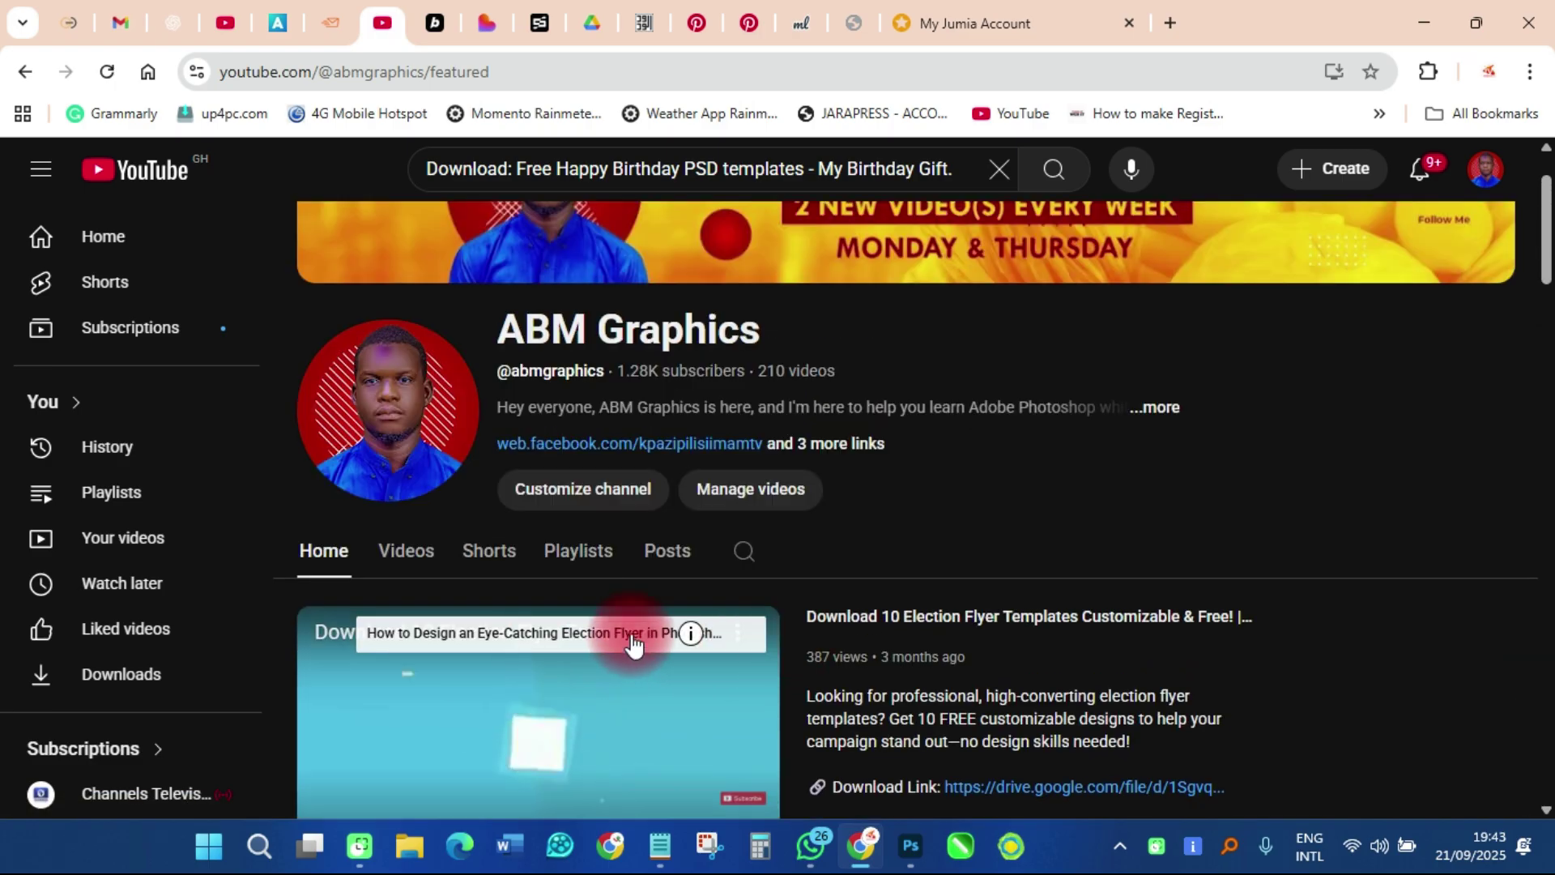
Open the channel's Videos tab and scroll down through the uploads to the birthday templates video
{"action": "left_click", "coordinate": [404, 557]}
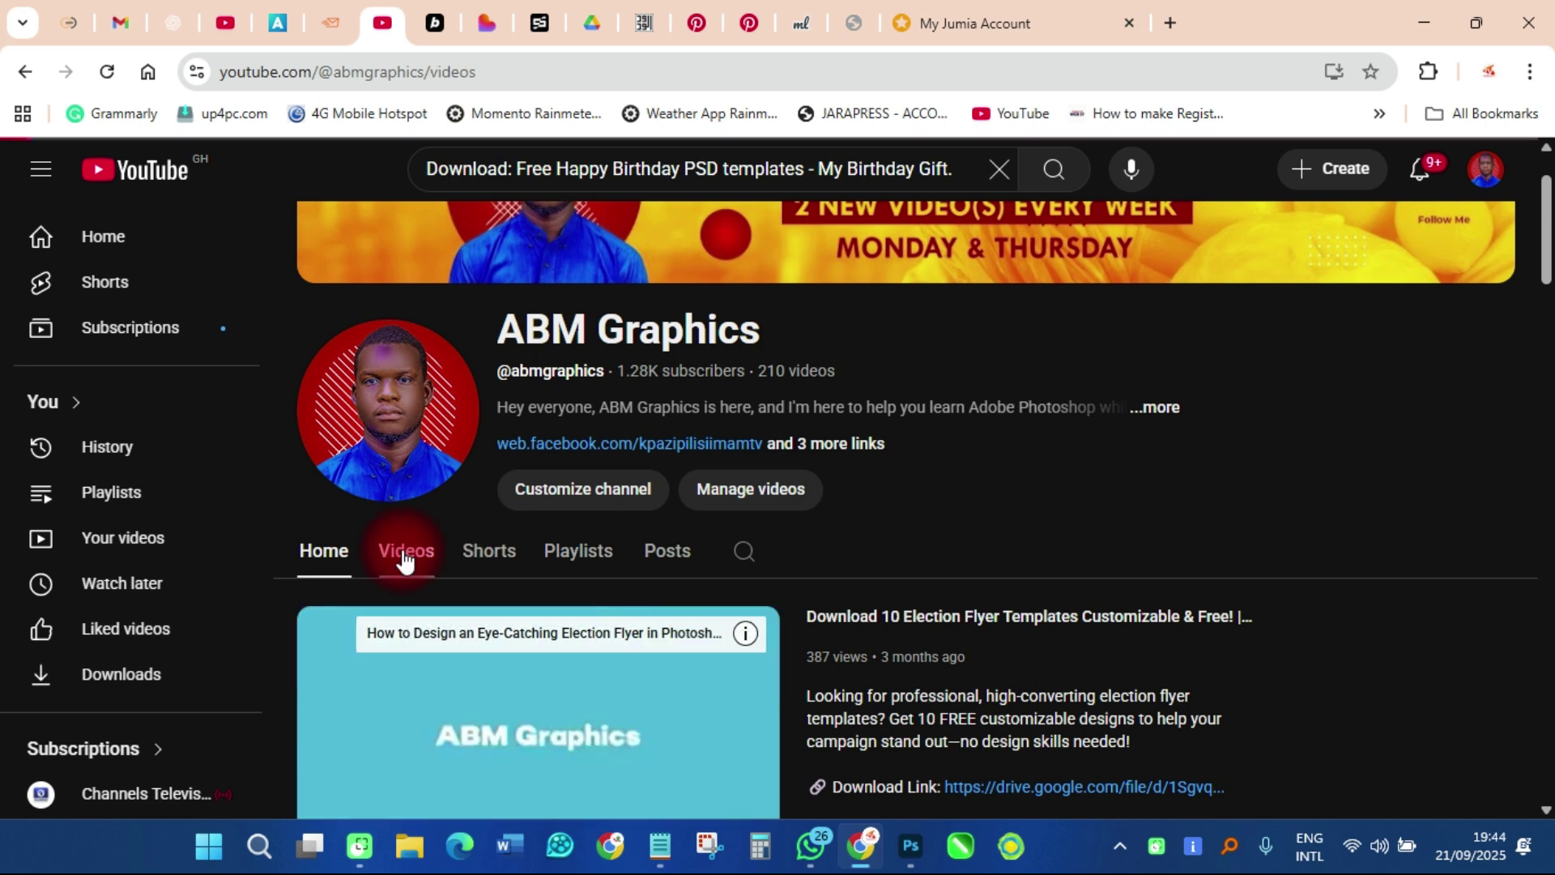
{"action": "left_click", "coordinate": [915, 635]}
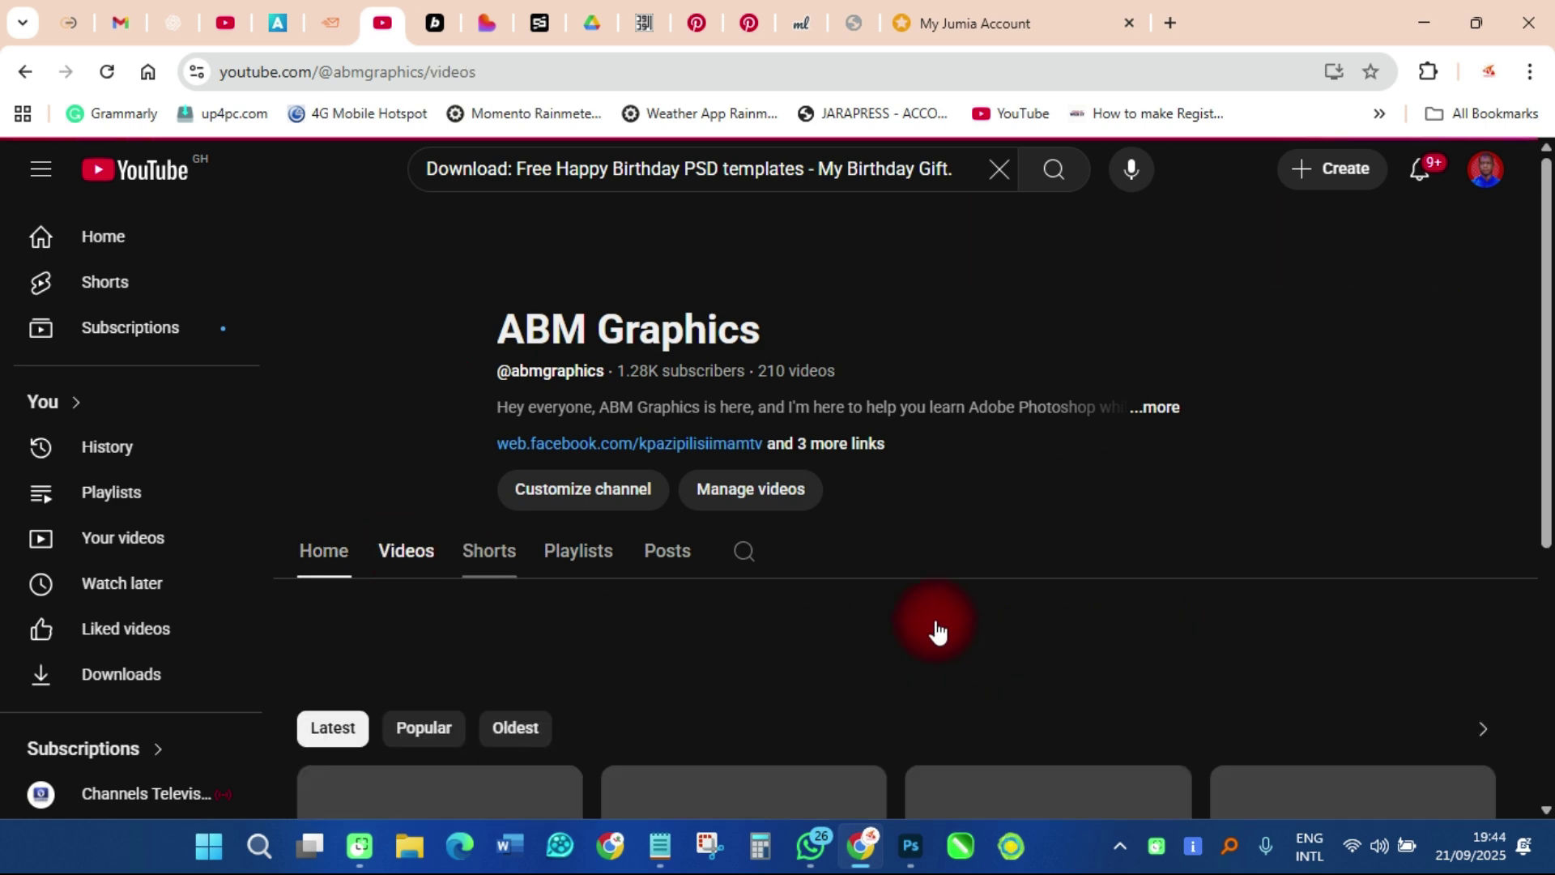
{"action": "scroll", "coordinate": [938, 632], "scroll_direction": "down", "scroll_amount": 4}
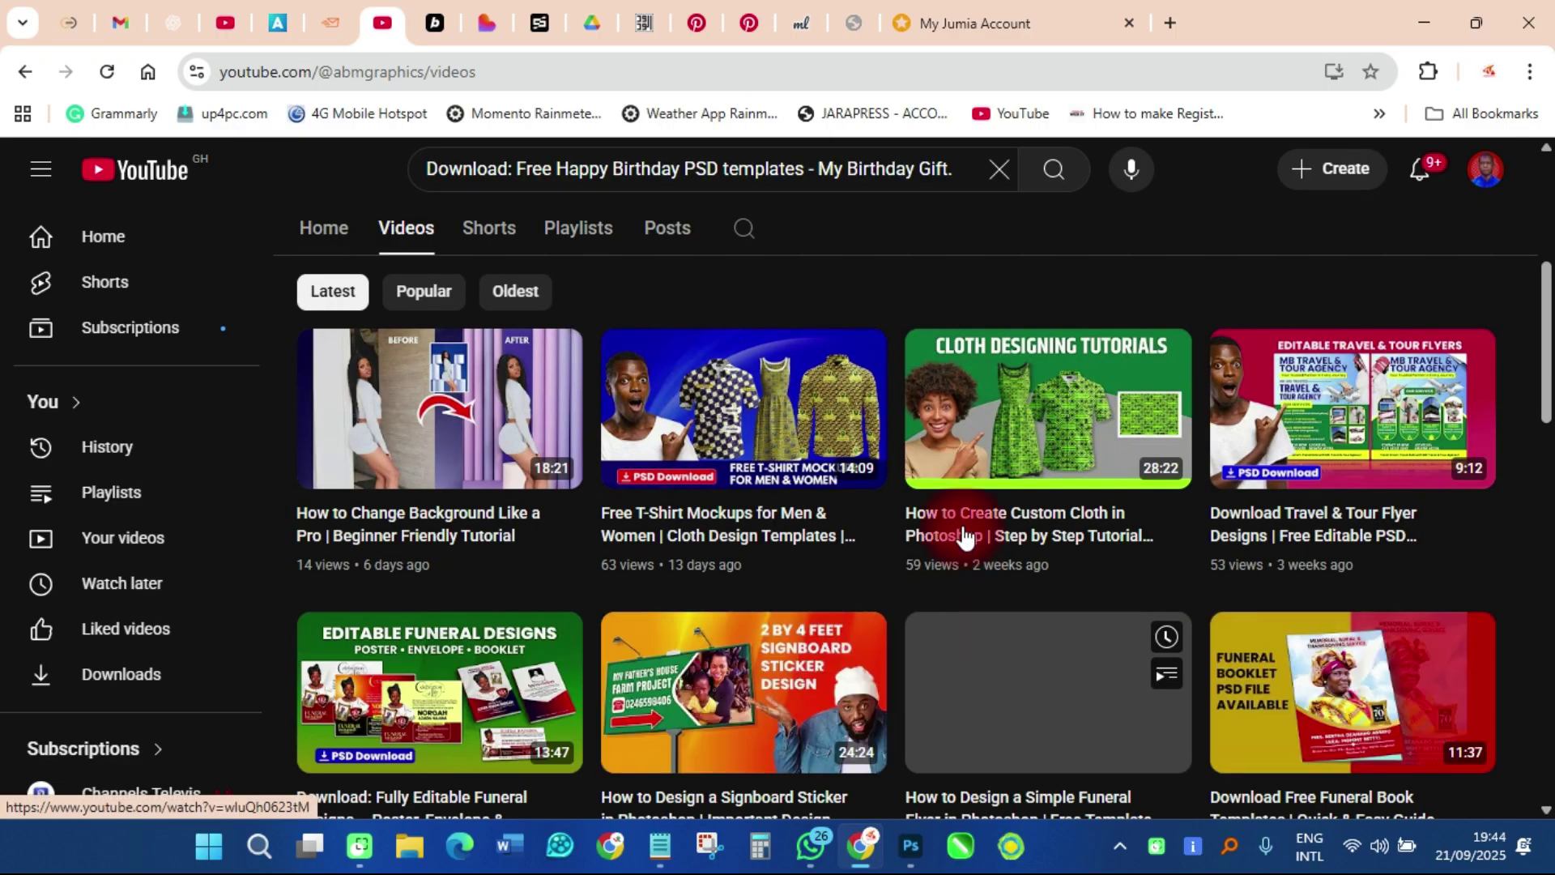
{"action": "scroll", "coordinate": [964, 534], "scroll_direction": "down", "scroll_amount": 3}
{"action": "scroll", "coordinate": [962, 526], "scroll_direction": "down", "scroll_amount": 2}
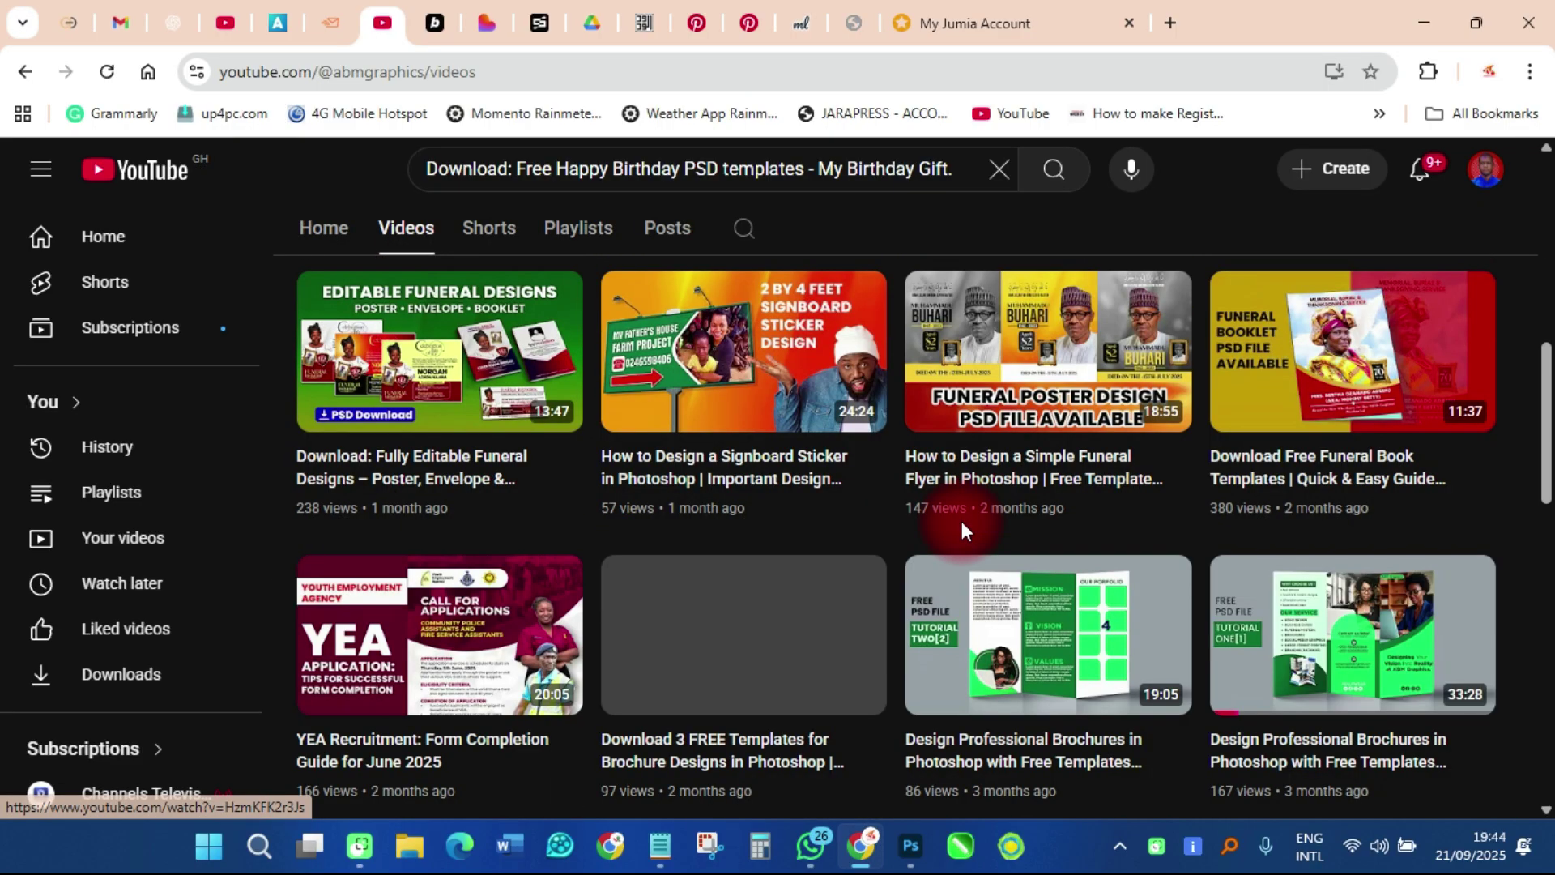
{"action": "scroll", "coordinate": [690, 580], "scroll_direction": "down", "scroll_amount": 4}
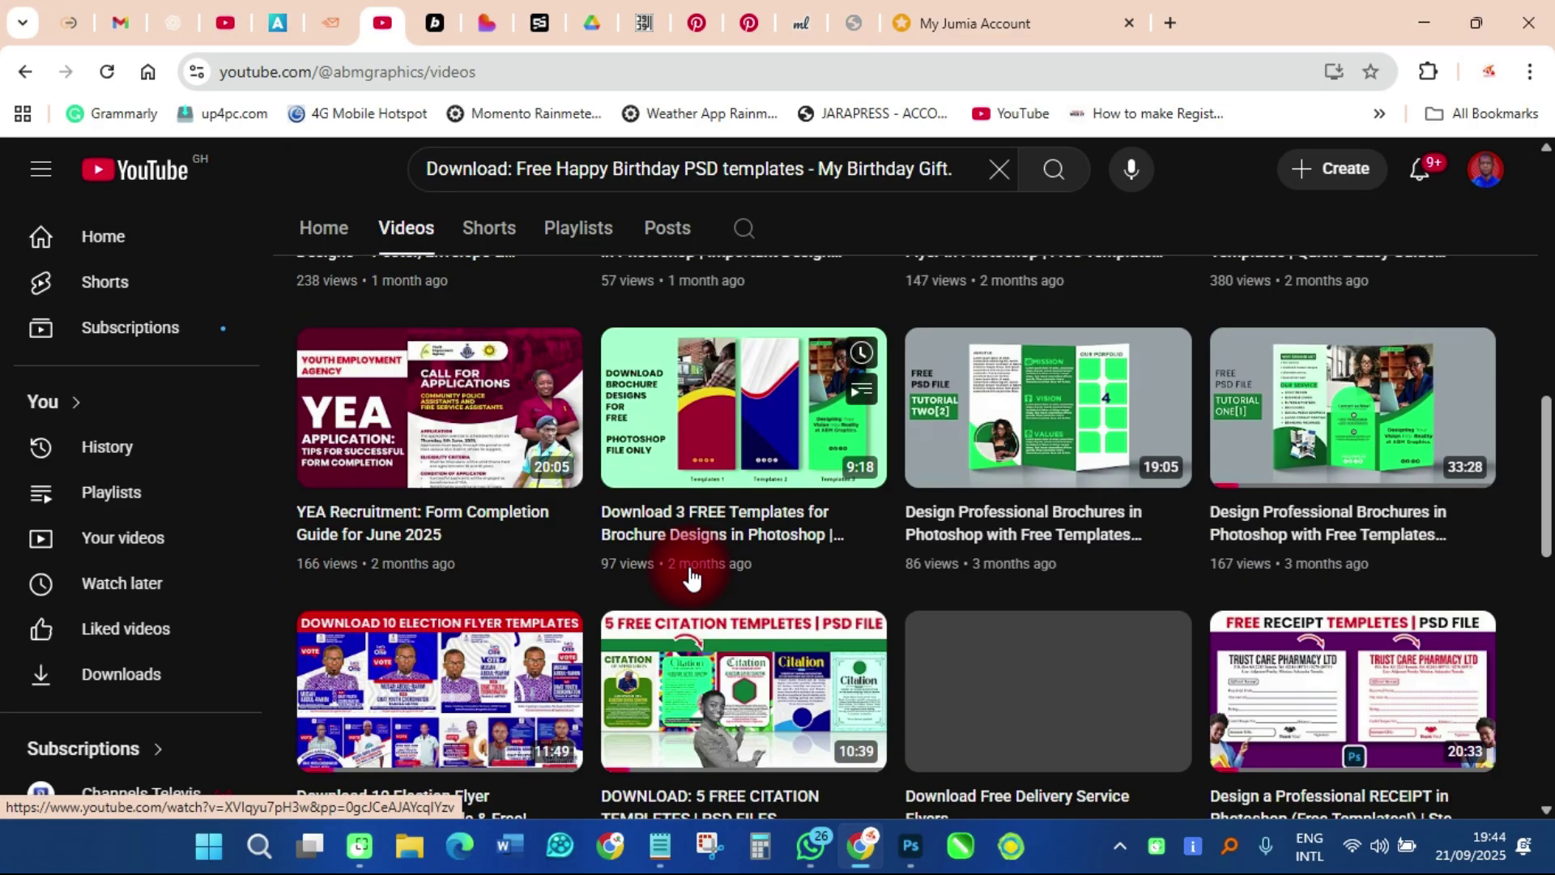
{"action": "scroll", "coordinate": [690, 580], "scroll_direction": "down", "scroll_amount": 3}
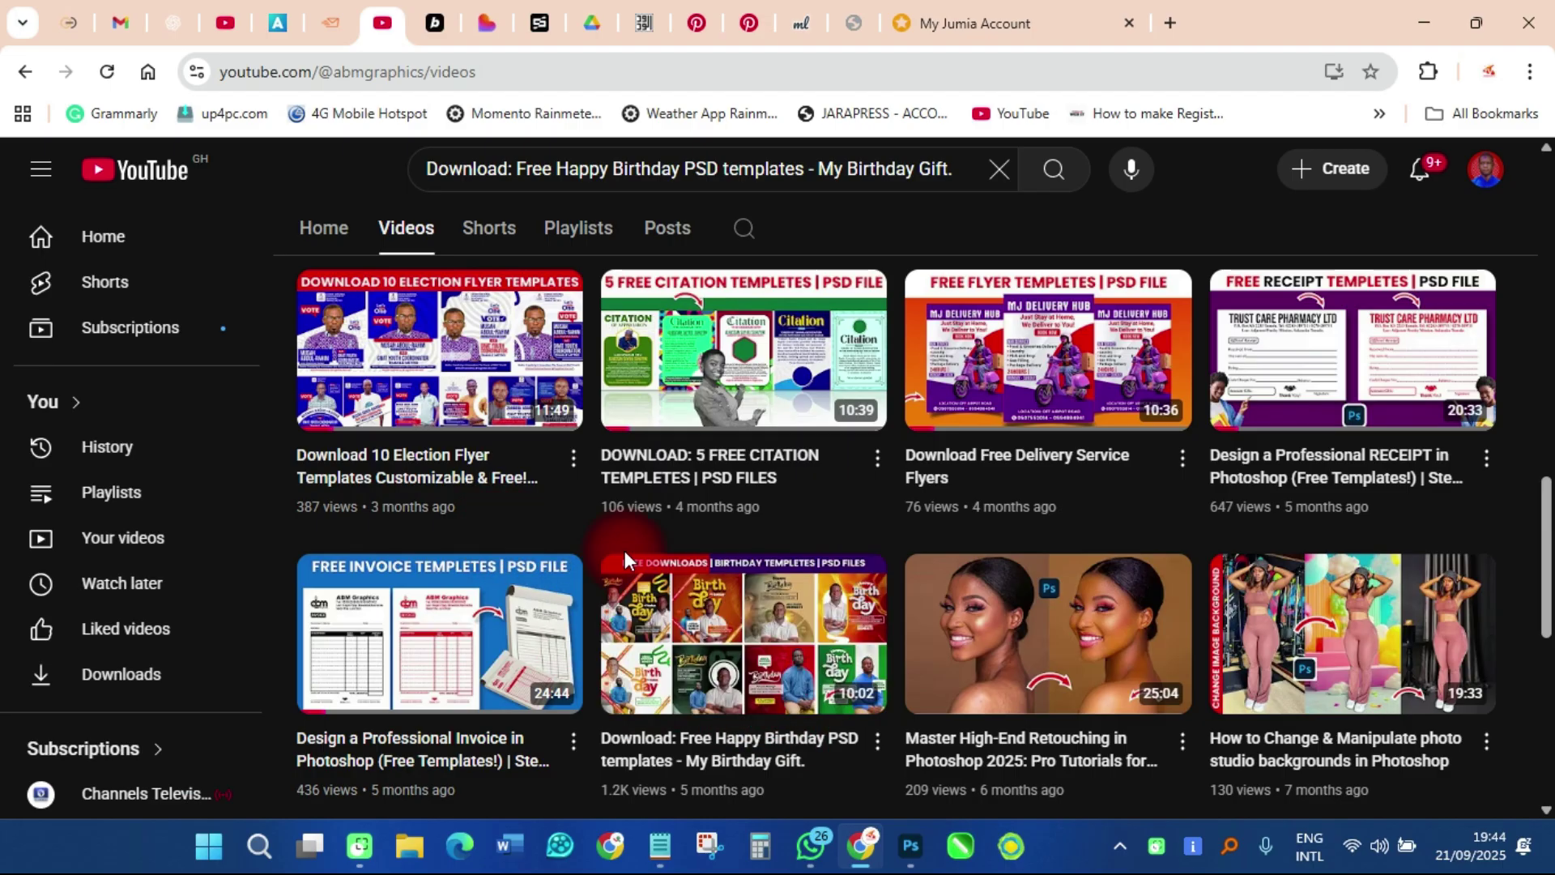
{"action": "mouse_move", "coordinate": [688, 646]}
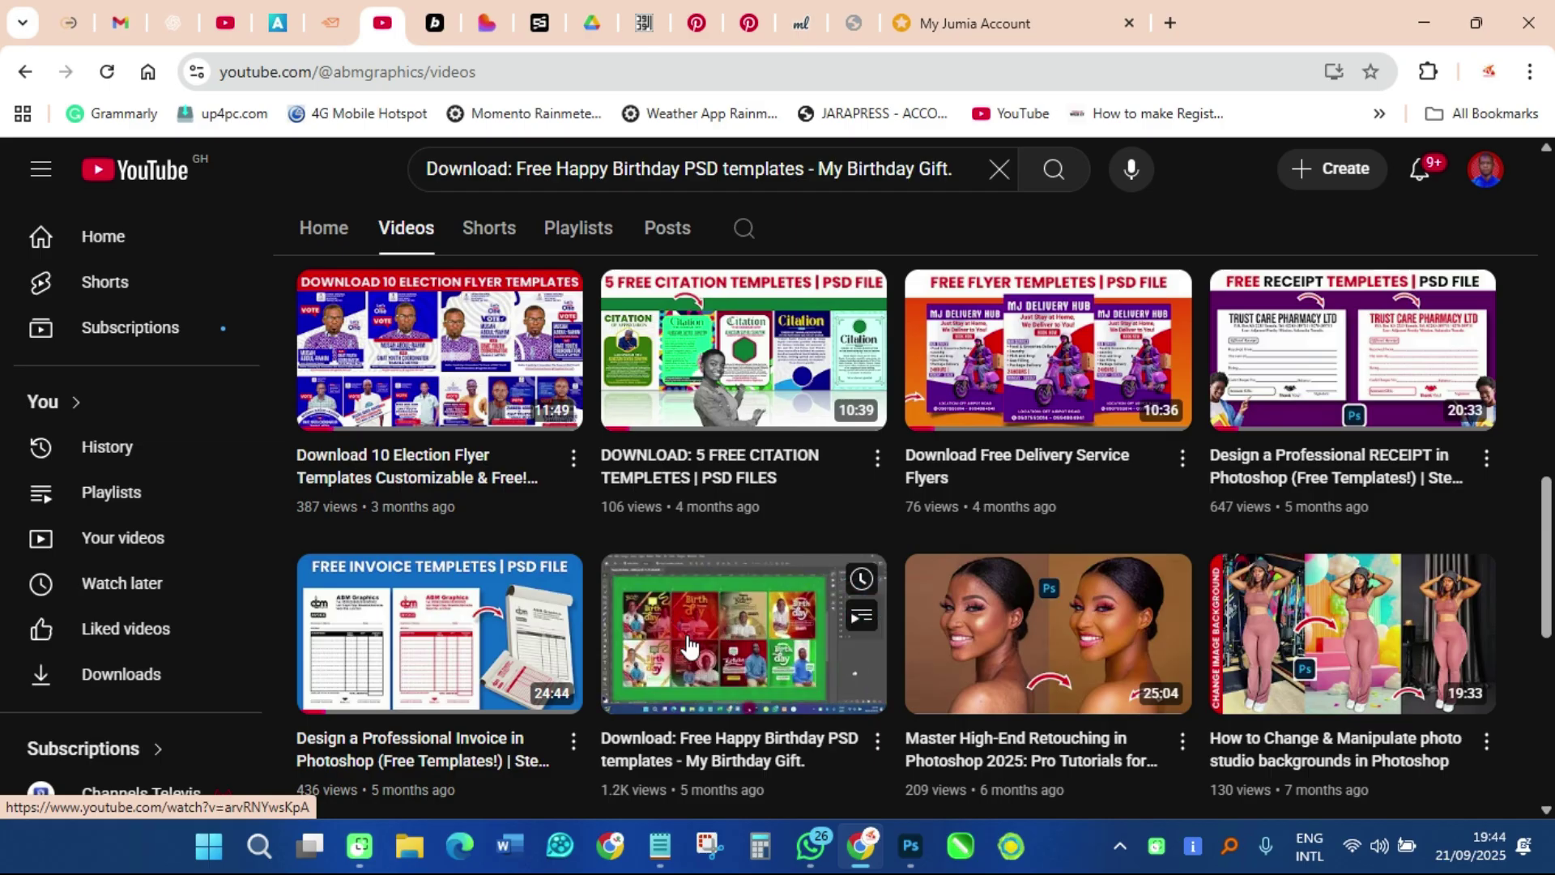
Return to the top of the 210-upload list, newest videos first
{"action": "scroll", "coordinate": [687, 636], "scroll_direction": "up", "scroll_amount": 1}
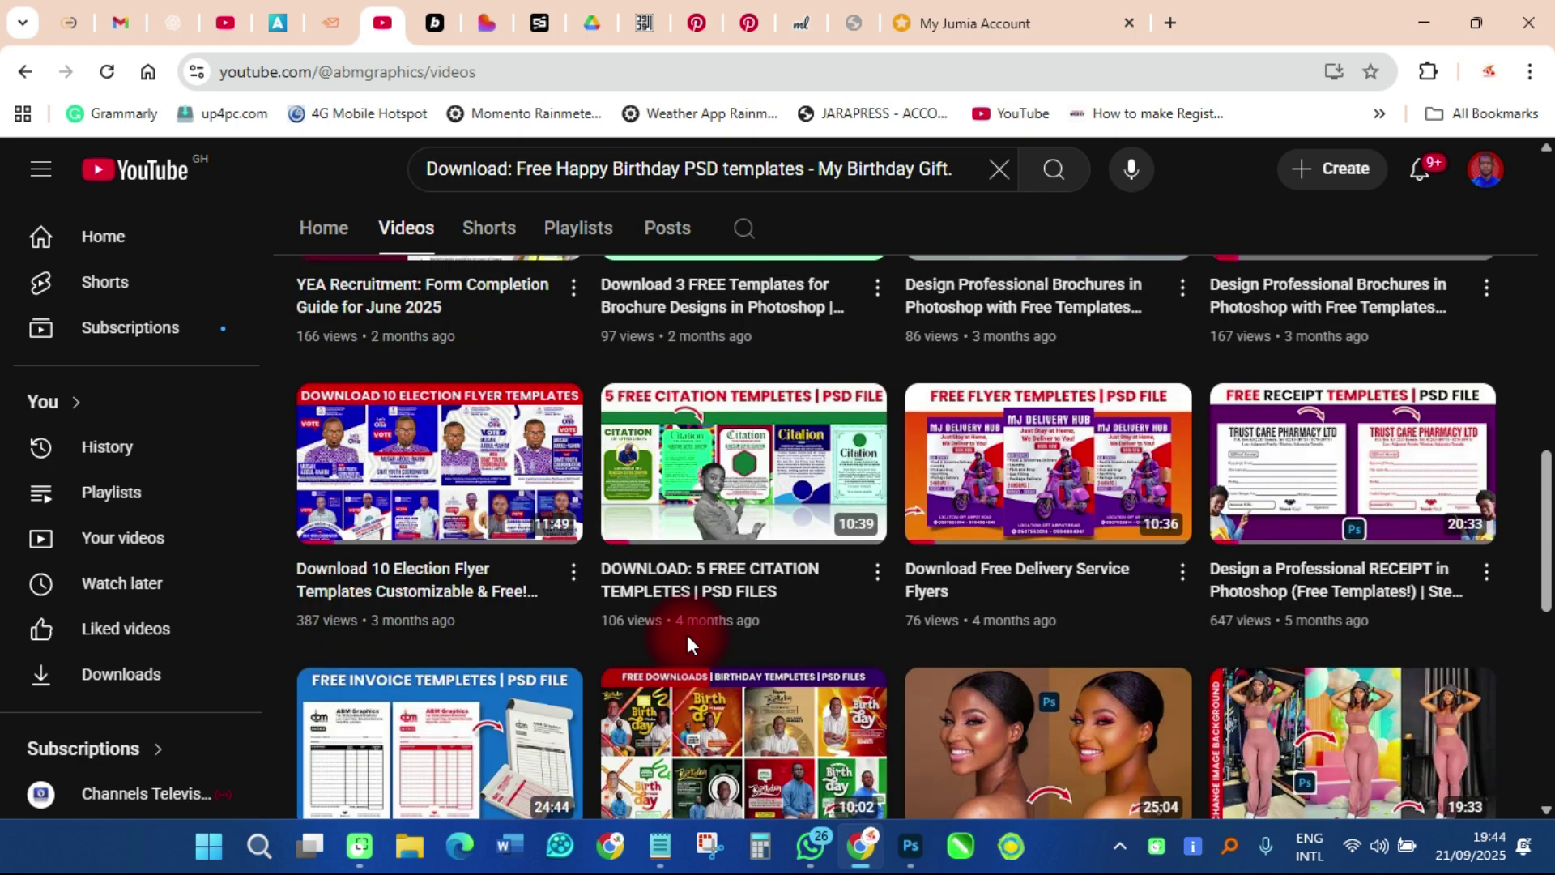
{"action": "scroll", "coordinate": [687, 635], "scroll_direction": "up", "scroll_amount": 5}
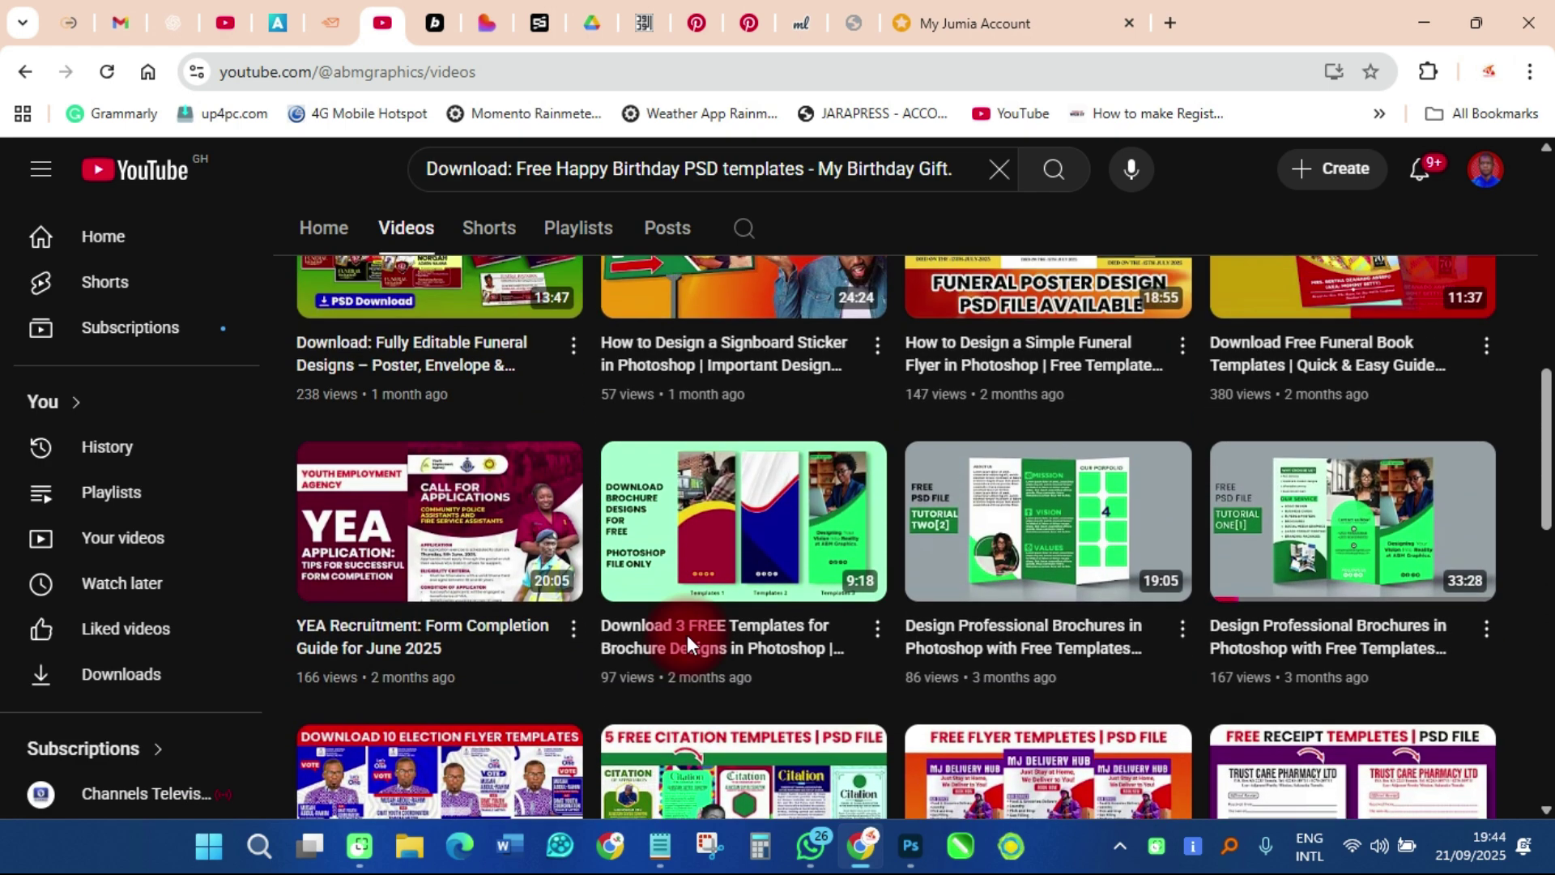
{"action": "scroll", "coordinate": [687, 634], "scroll_direction": "up", "scroll_amount": 5}
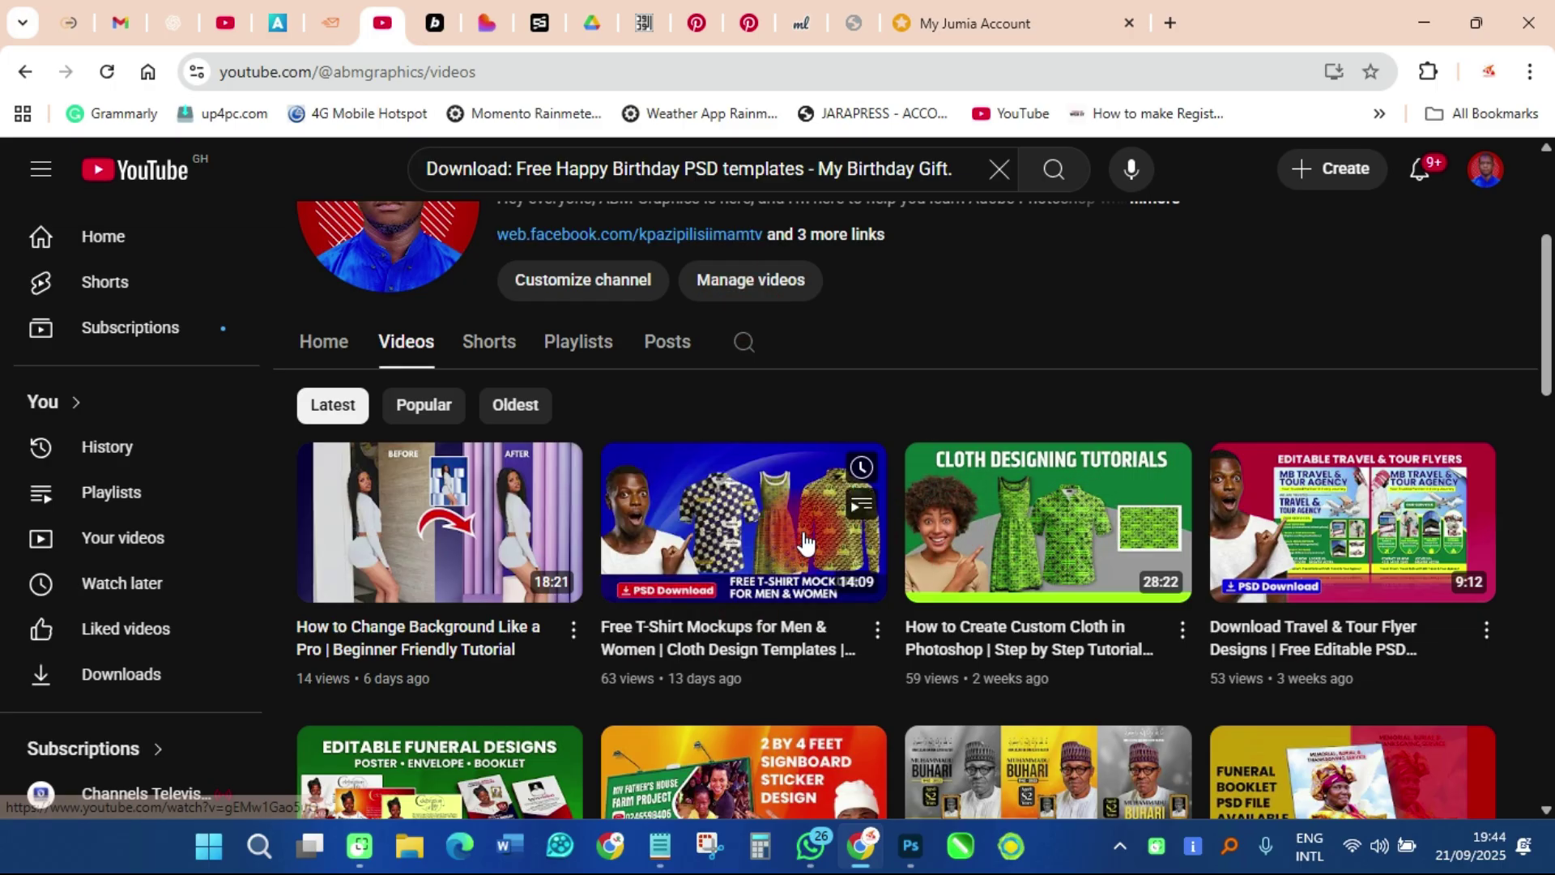
{"action": "scroll", "coordinate": [668, 525], "scroll_direction": "up", "scroll_amount": 2}
{"action": "scroll", "coordinate": [668, 515], "scroll_direction": "up", "scroll_amount": 2}
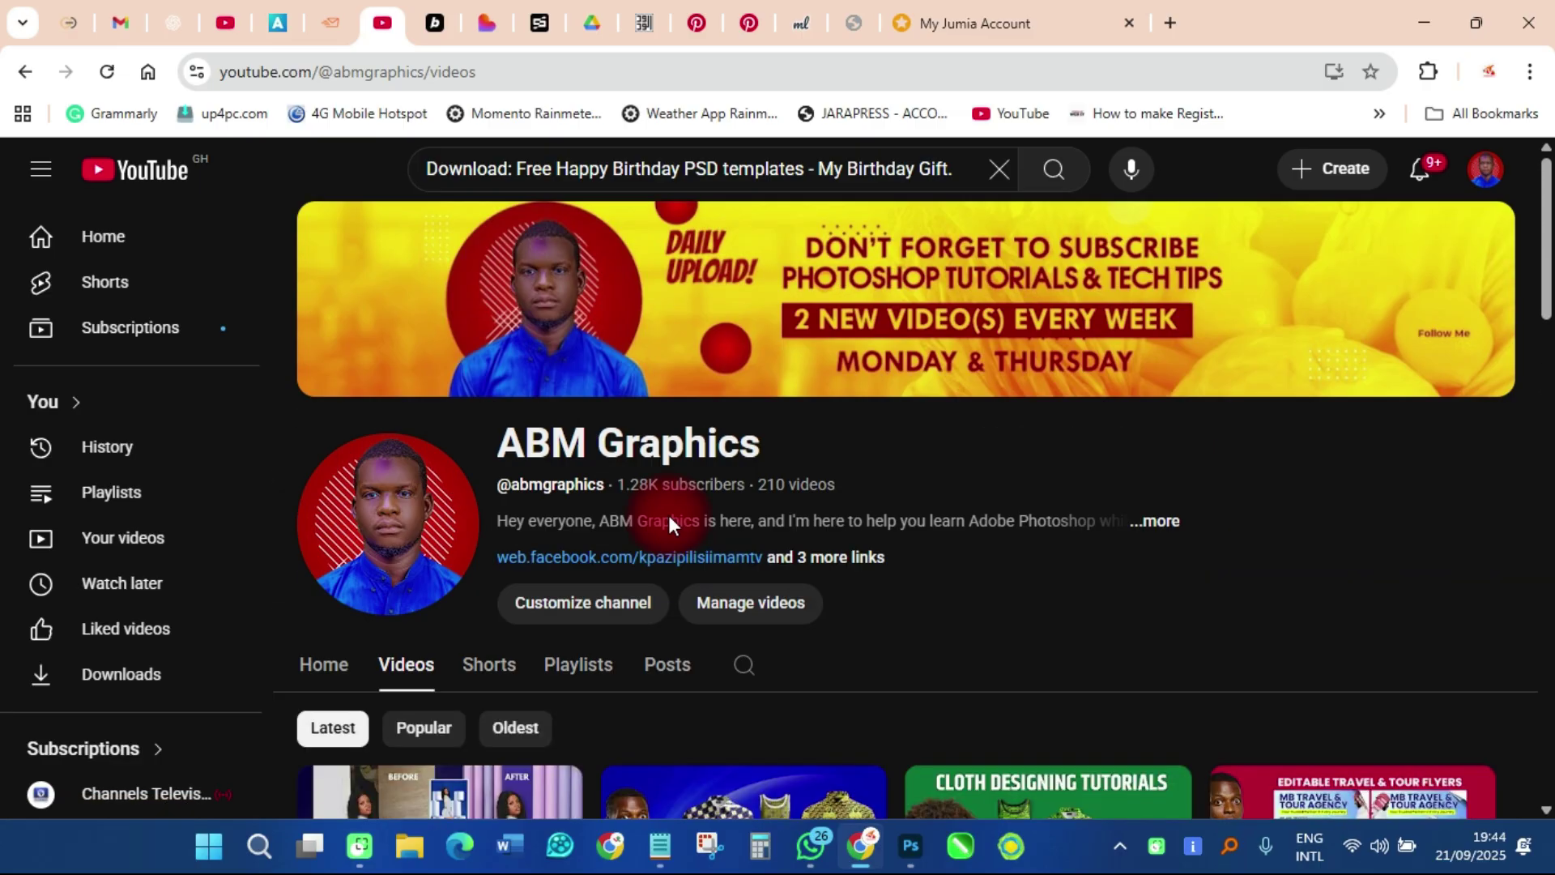